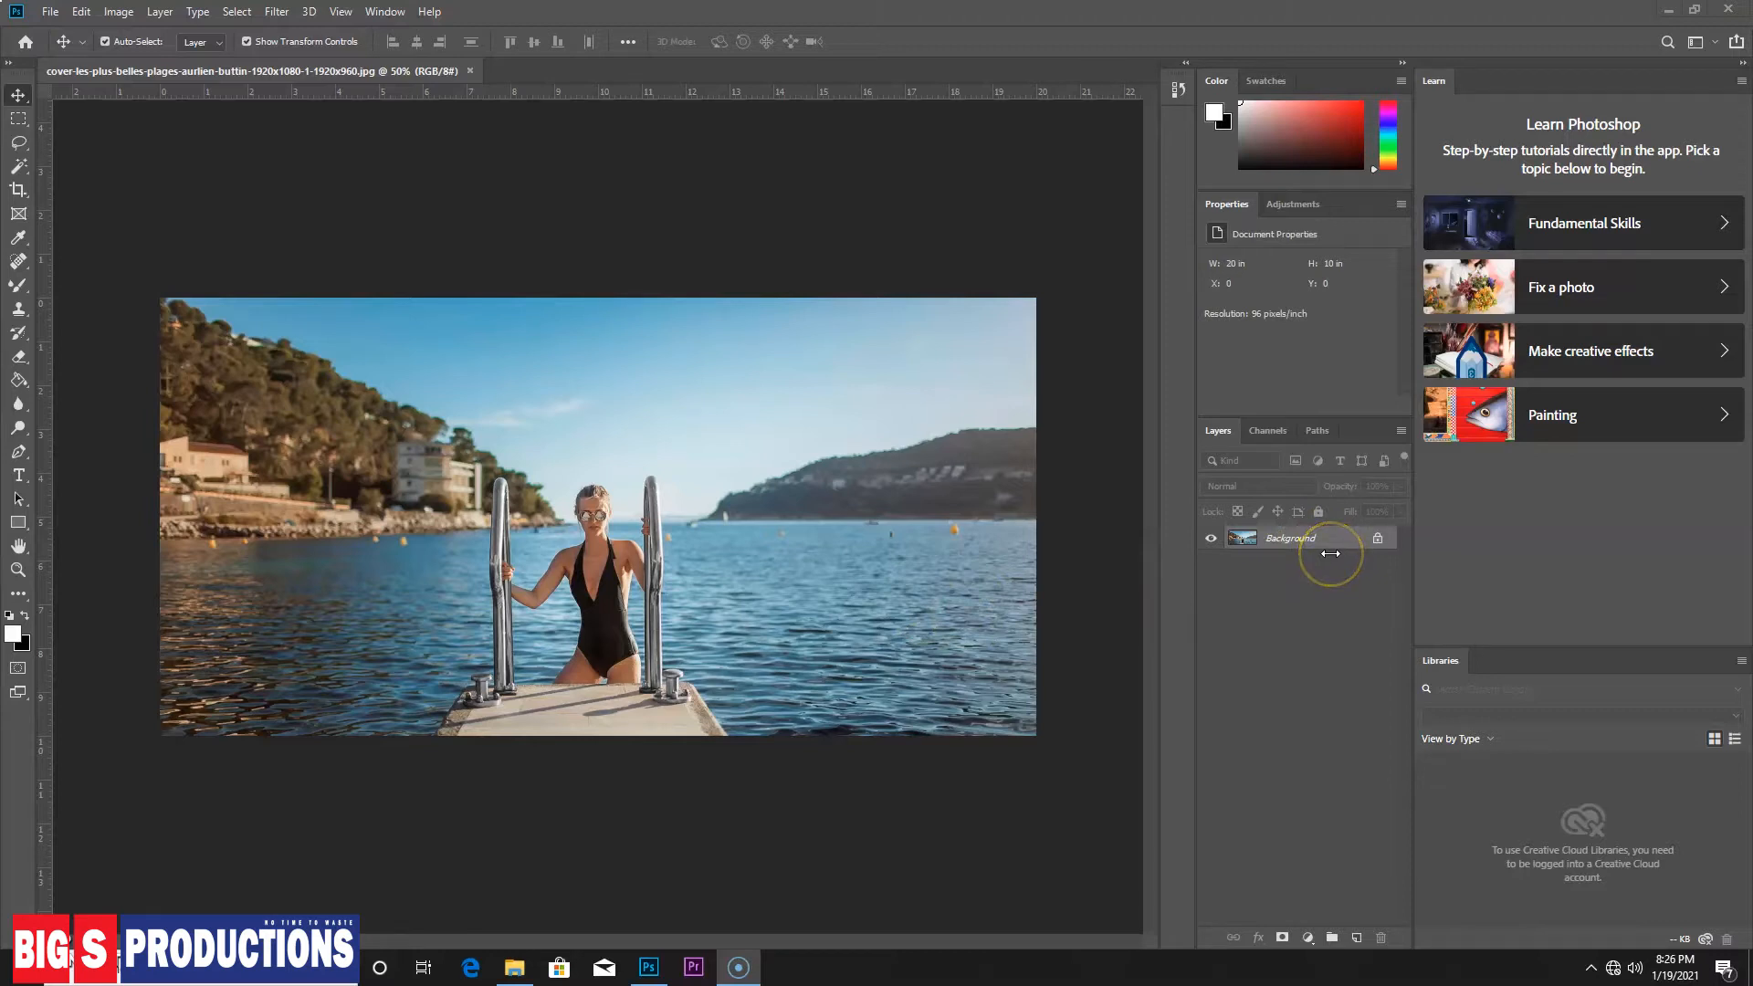
Duplicate the Background layer to work on a copy
key(ctrl+j)
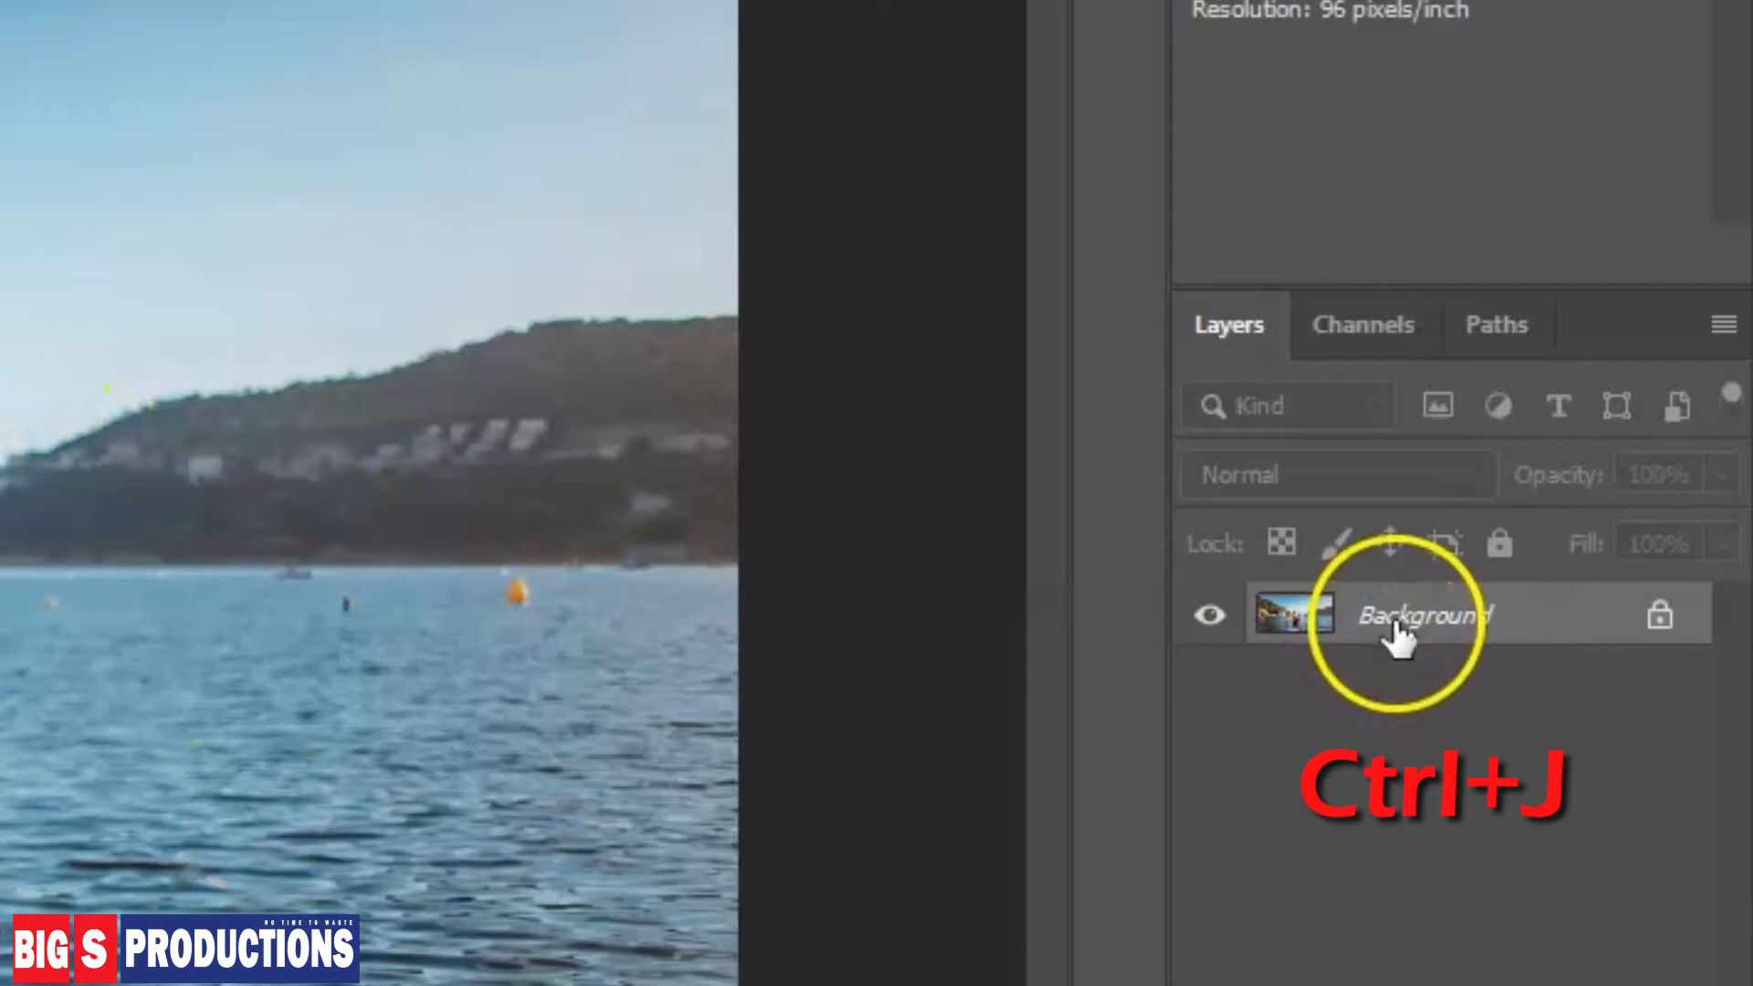
key(ctrl+j)
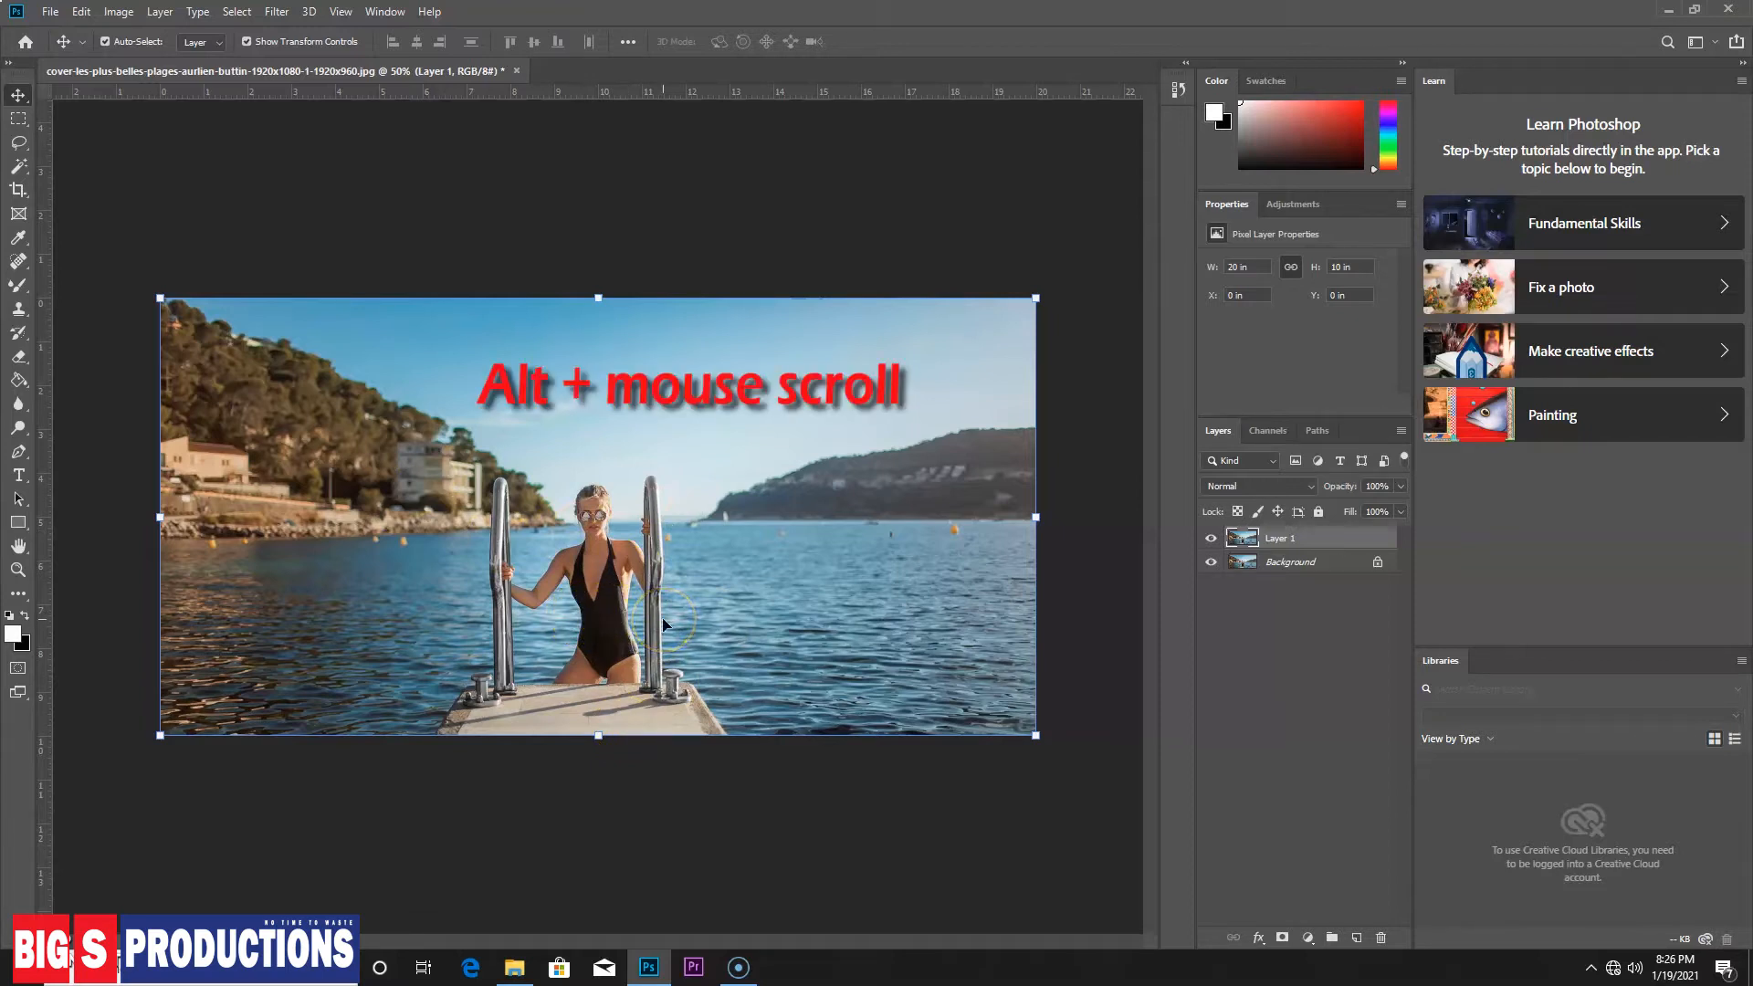
Activate the Clone Stamp tool and set its brush size to 86 px
alt+scroll(595, 603, up, 5)
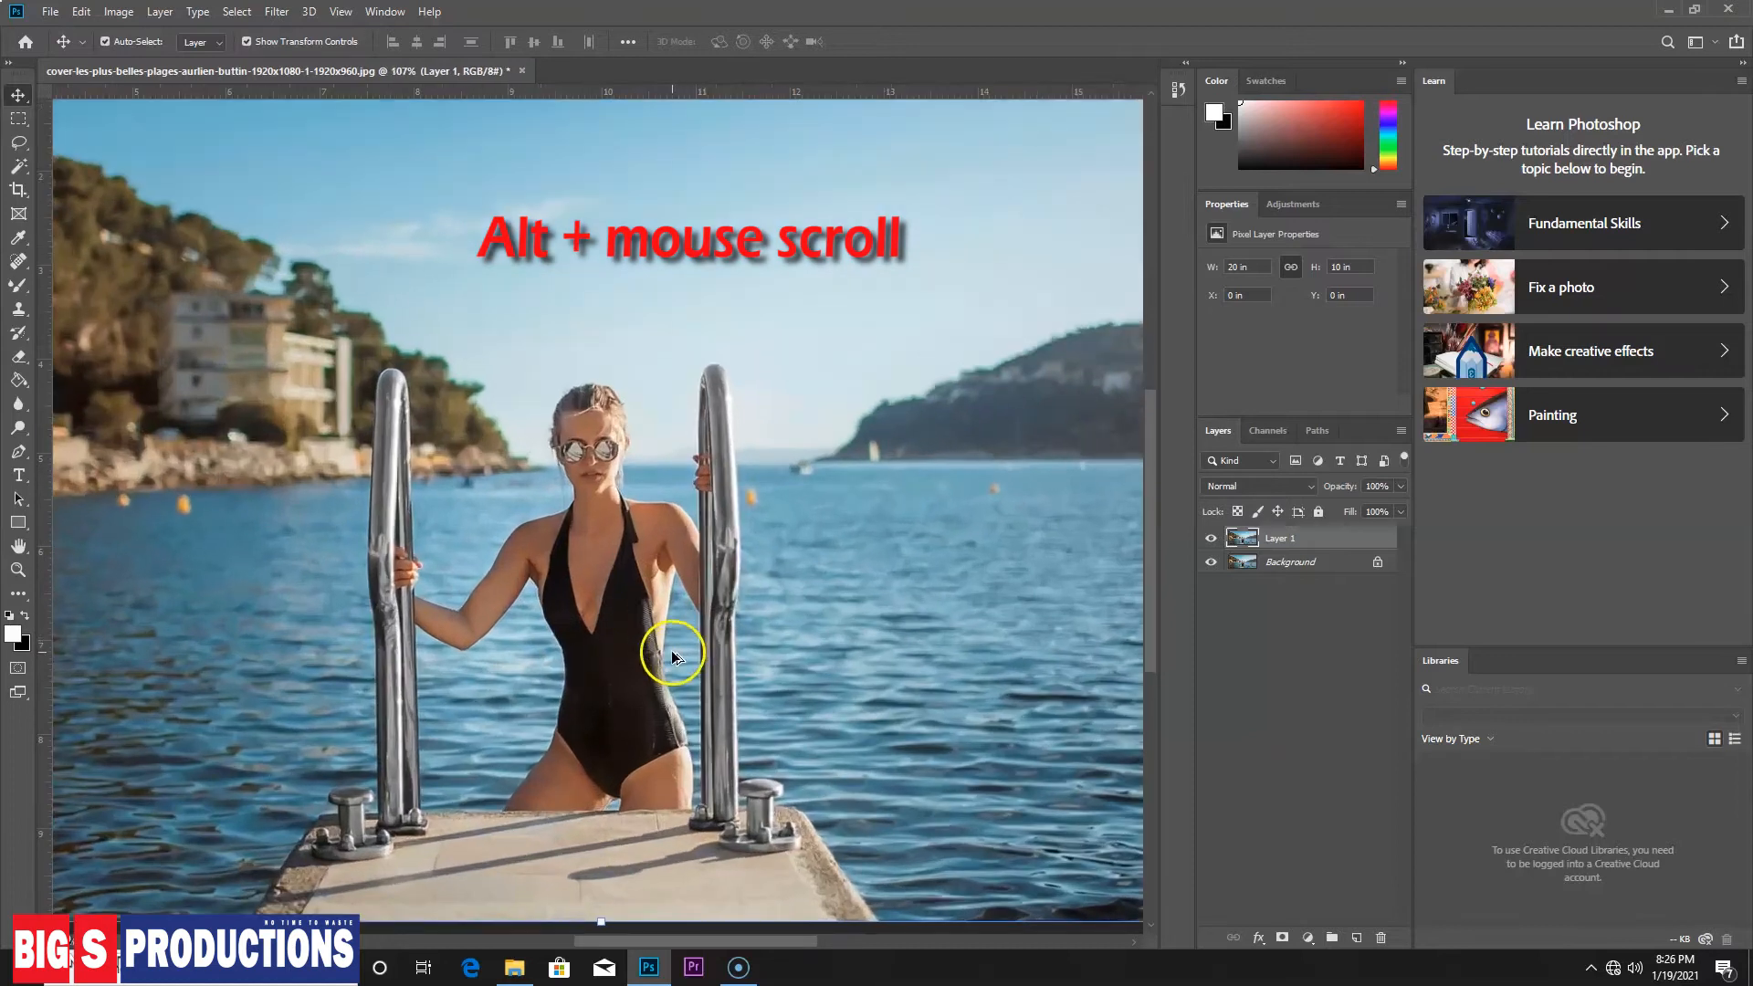
alt+scroll(674, 649, up, 1)
drag(658, 744, 657, 589)
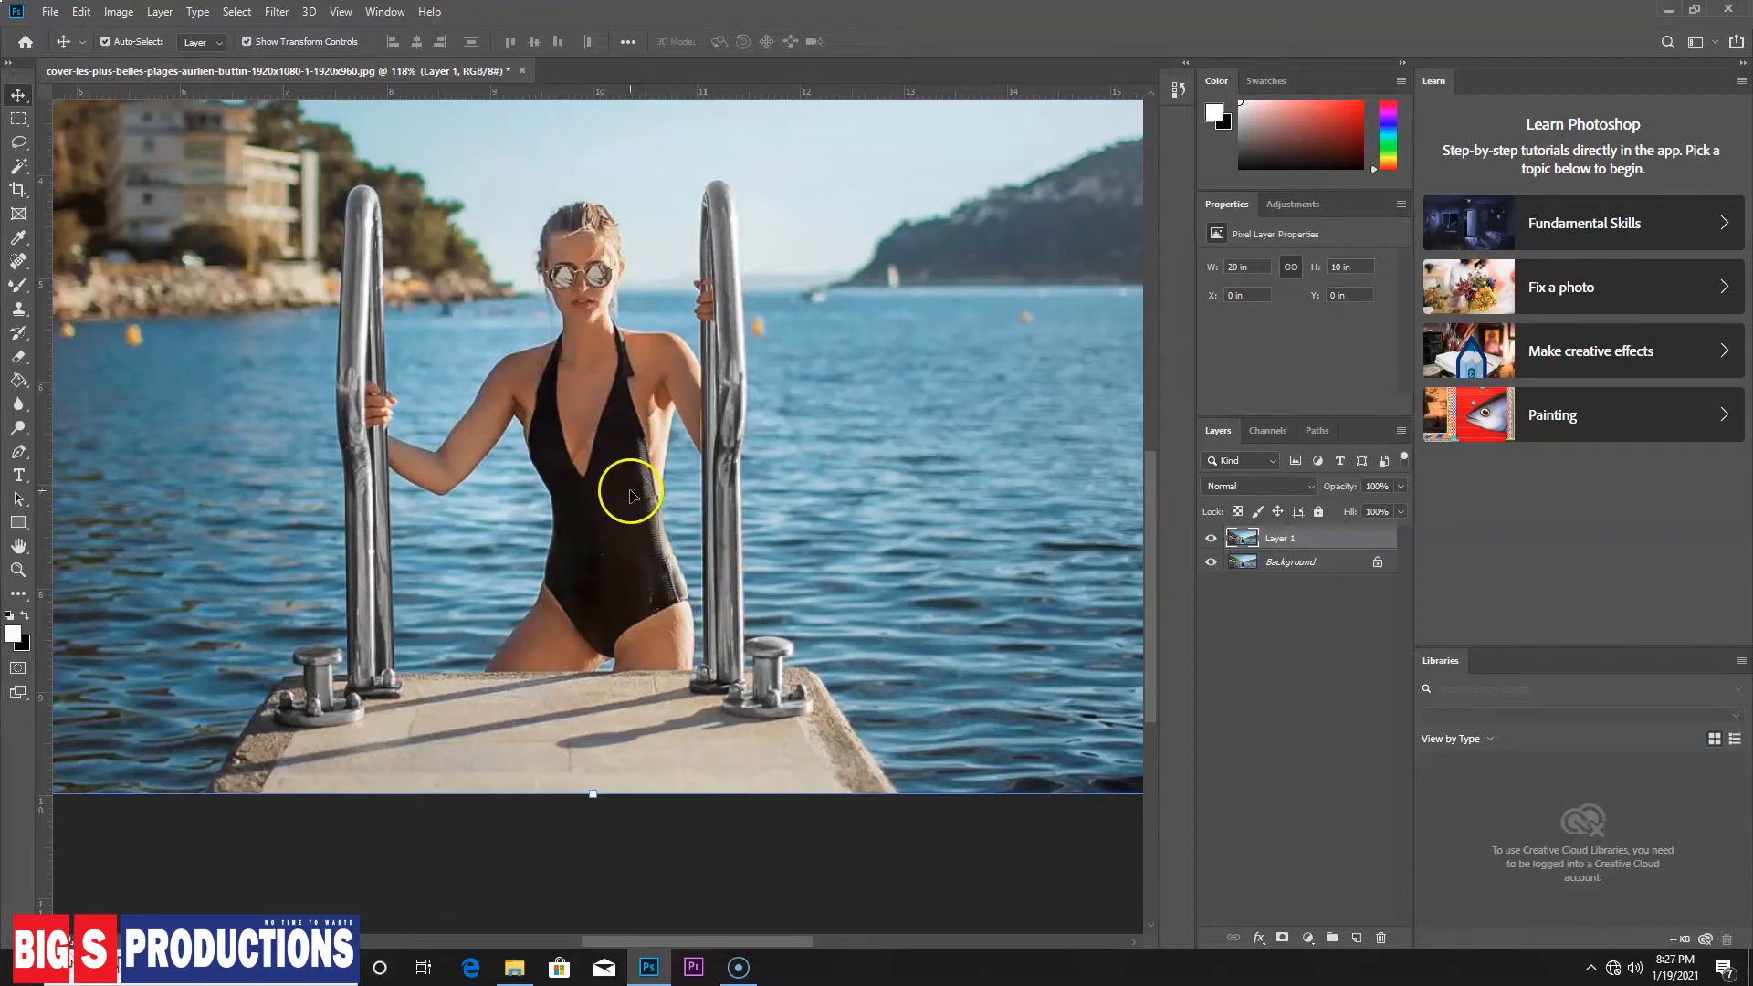
drag(801, 520, 730, 531)
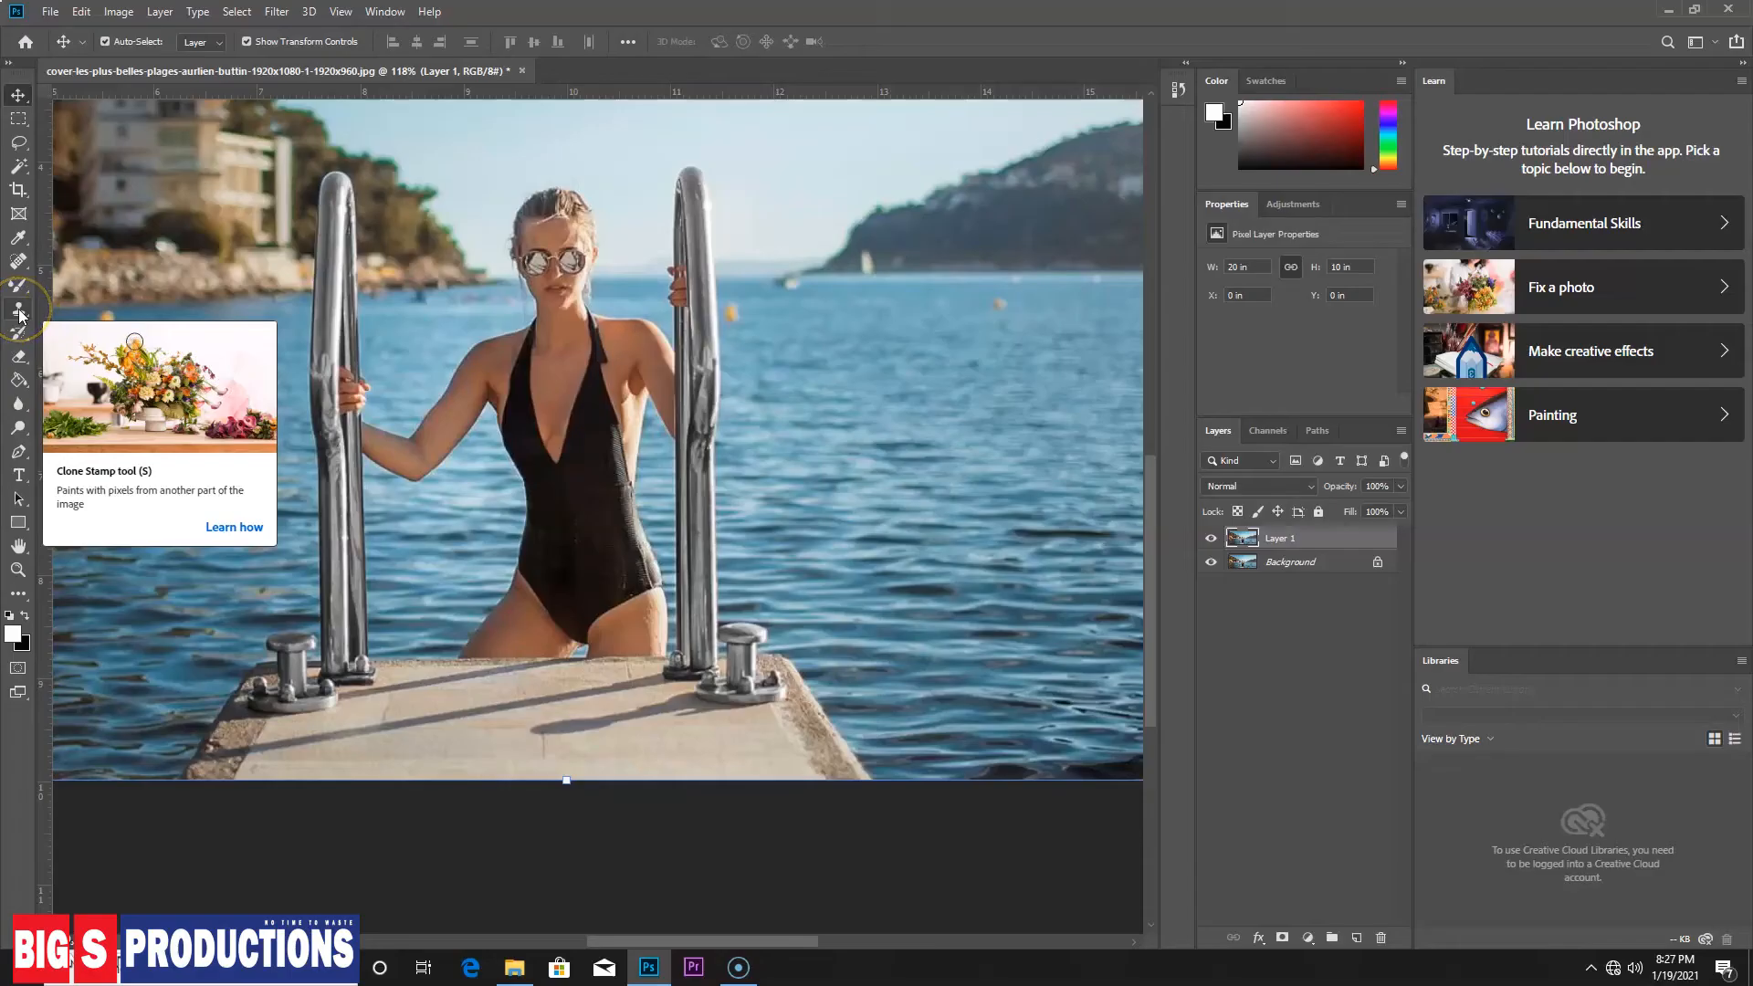
click(31, 266)
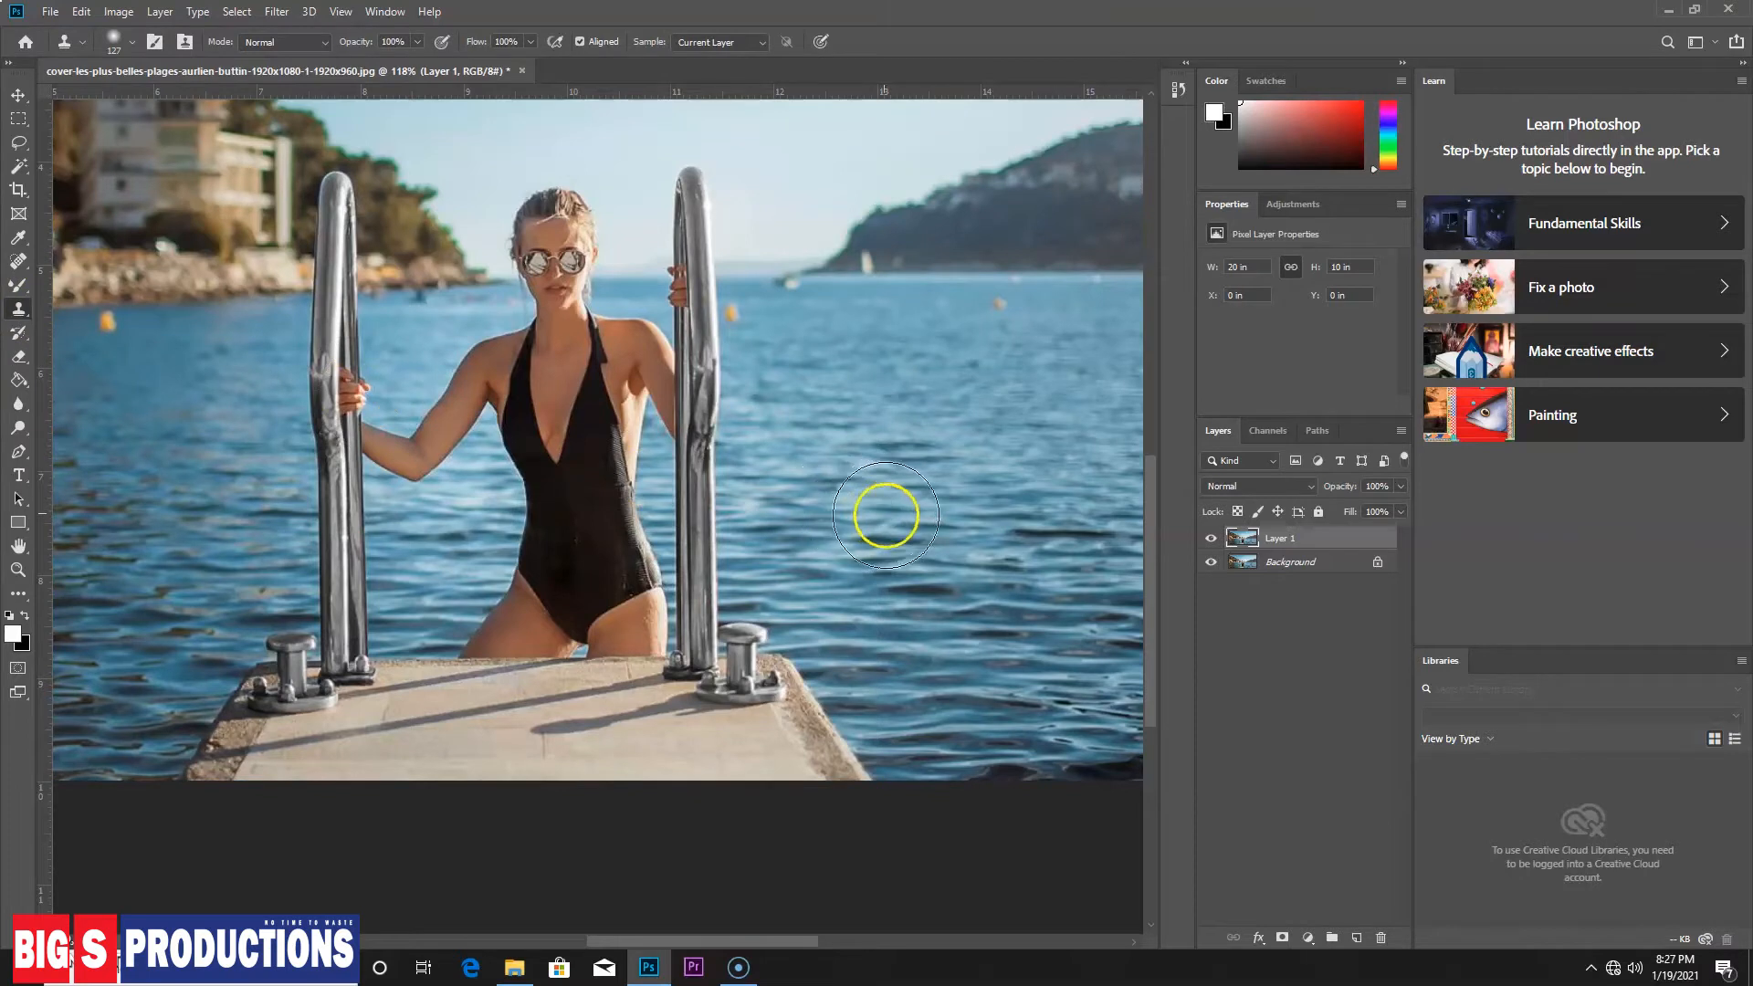
drag(935, 564, 802, 509)
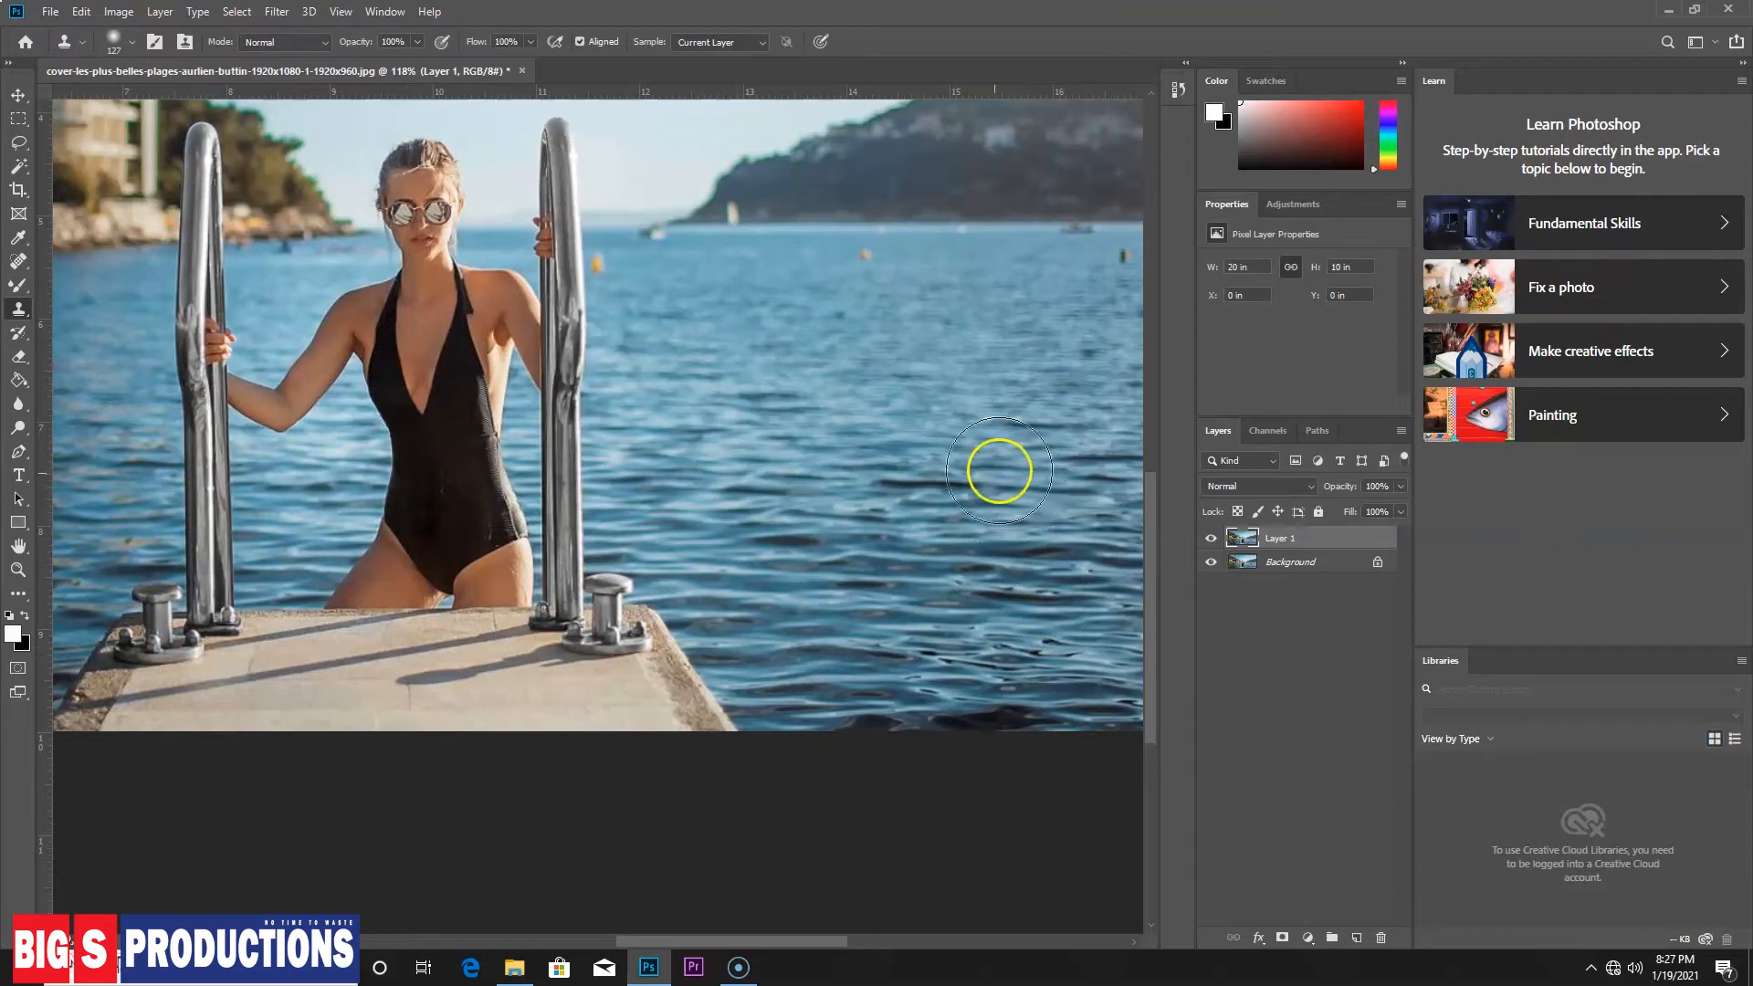
right_click(995, 486)
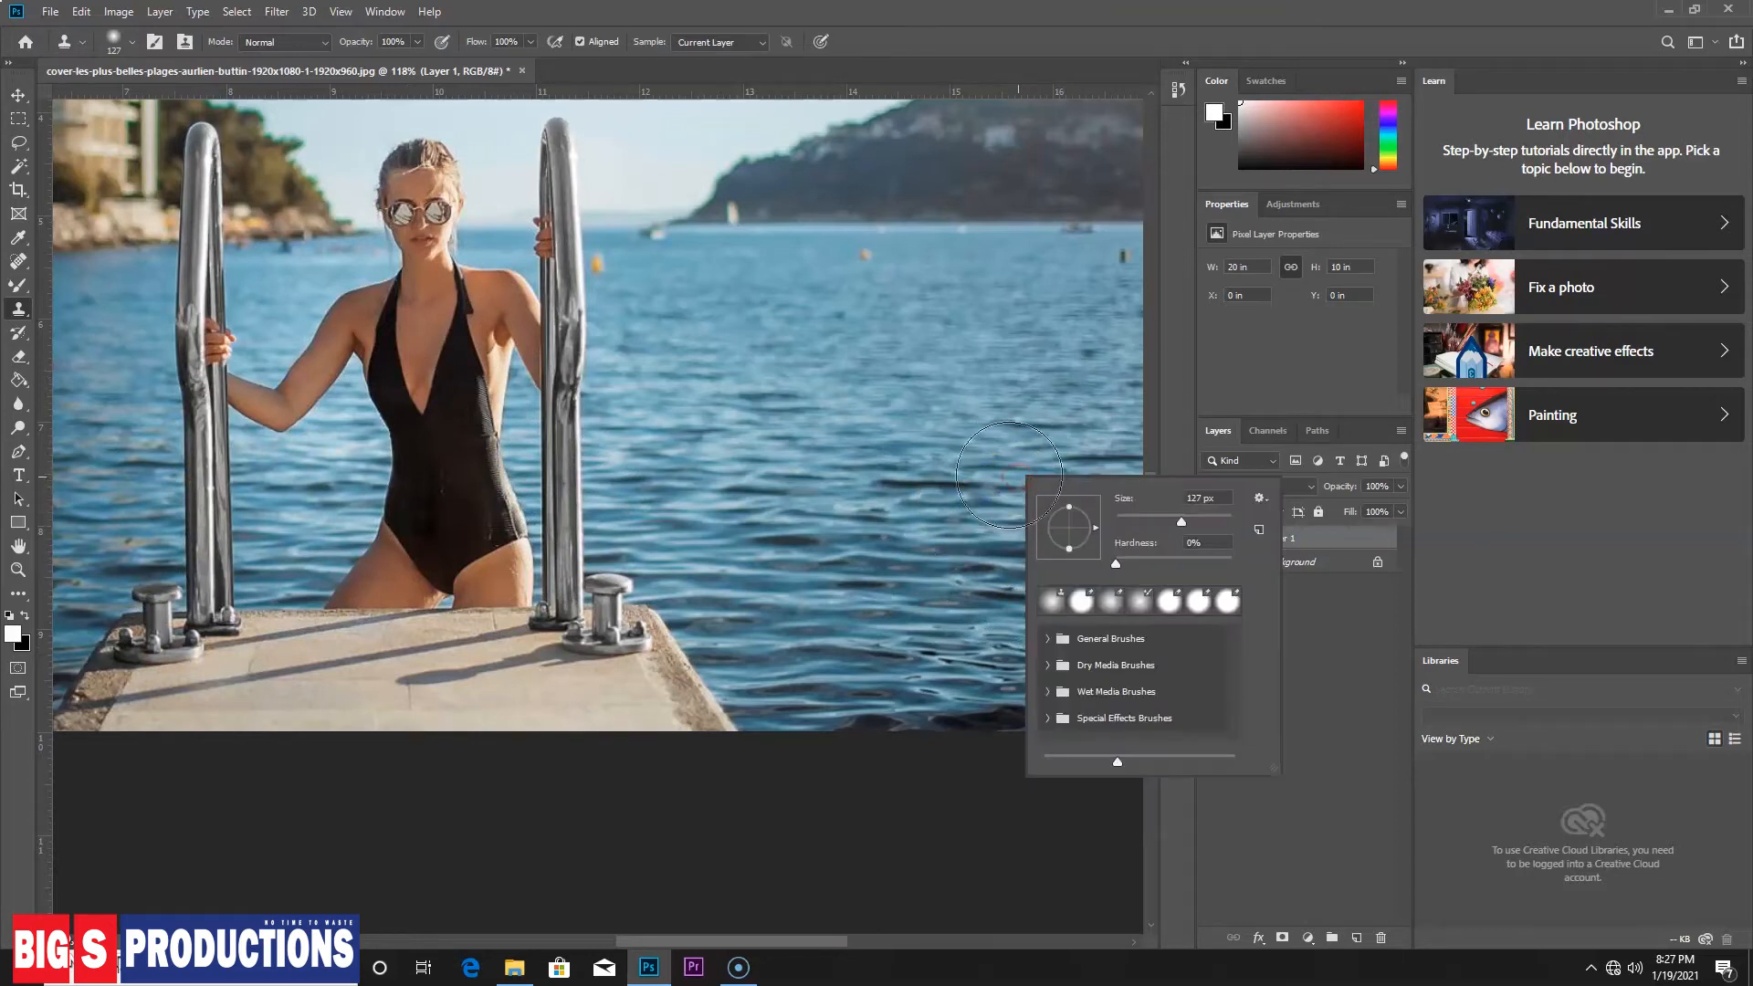
drag(1169, 524, 1158, 524)
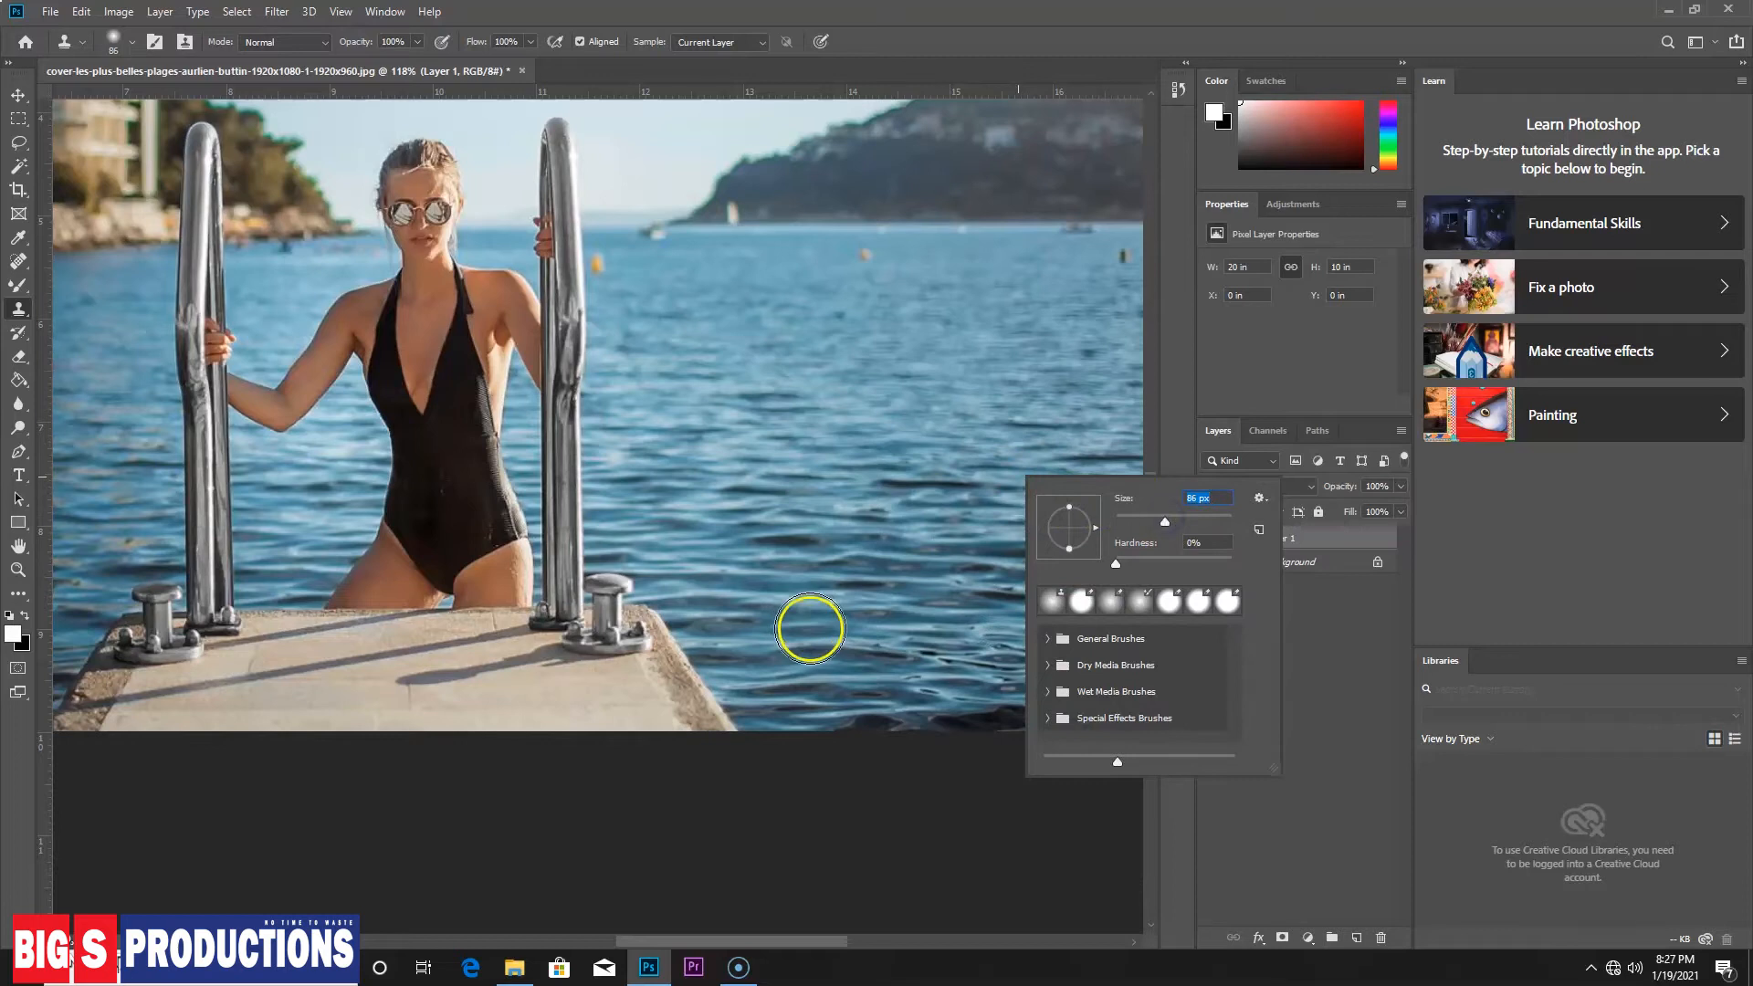
Clone nearby water over the lower part of the right handrail, the right half of the dock and the adjacent side of the woman's body
alt+click(901, 653)
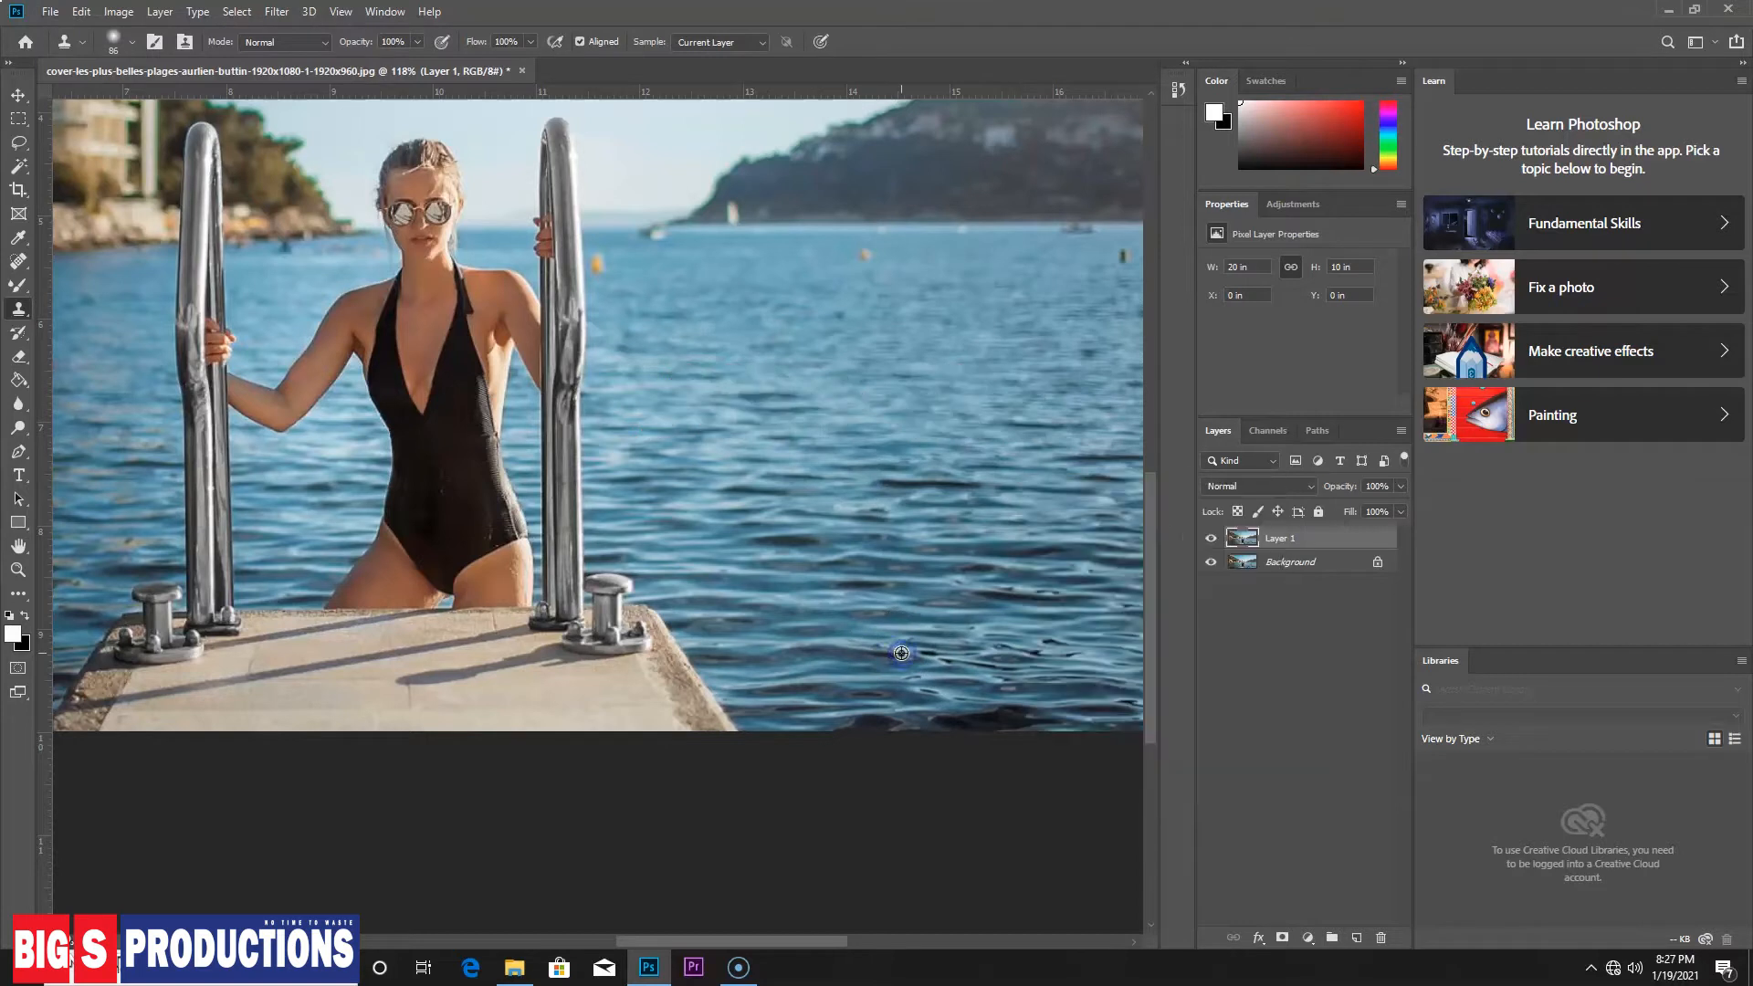
mouse_move(799, 648)
mouse_down()
mouse_move(697, 665)
mouse_move(756, 703)
mouse_move(658, 726)
mouse_move(685, 615)
mouse_move(570, 598)
mouse_move(570, 373)
mouse_move(534, 585)
mouse_move(587, 348)
mouse_move(536, 337)
mouse_move(559, 348)
mouse_move(580, 411)
mouse_up()
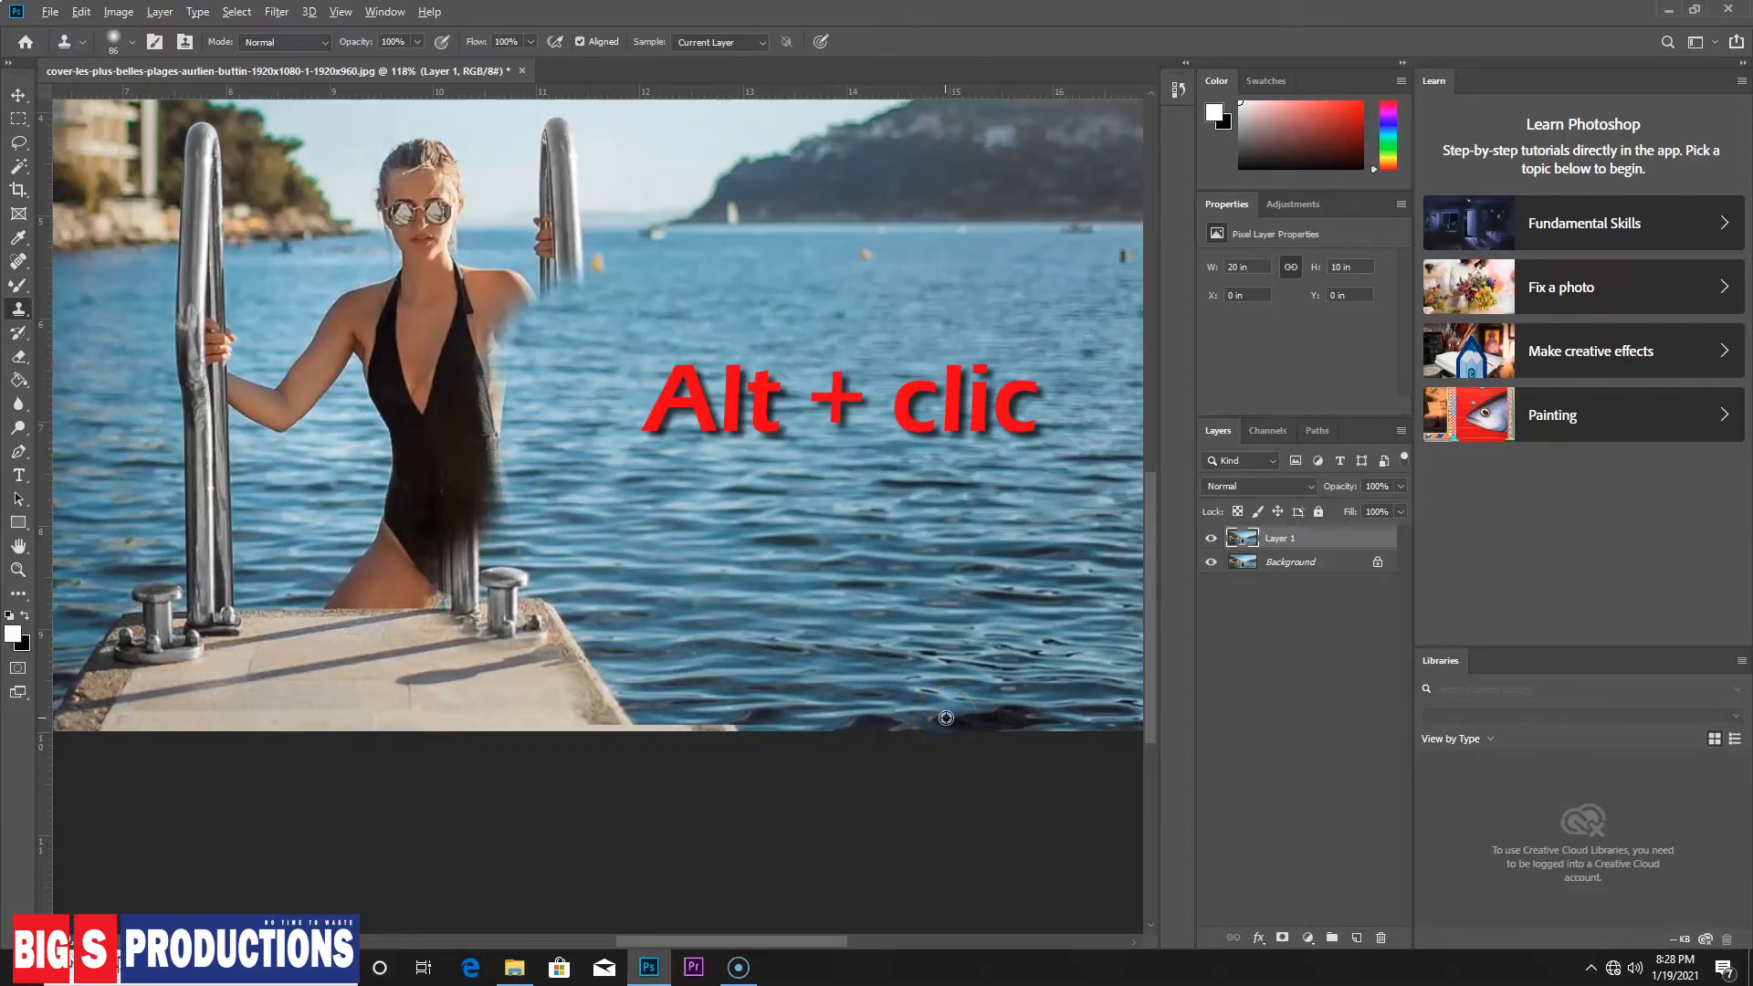
alt+click(789, 727)
mouse_move(610, 733)
mouse_down()
mouse_move(410, 731)
mouse_move(637, 712)
mouse_move(509, 666)
mouse_move(530, 604)
mouse_move(510, 596)
mouse_move(460, 644)
mouse_move(590, 620)
mouse_move(552, 680)
mouse_move(575, 580)
mouse_move(537, 565)
mouse_up()
alt+click(785, 628)
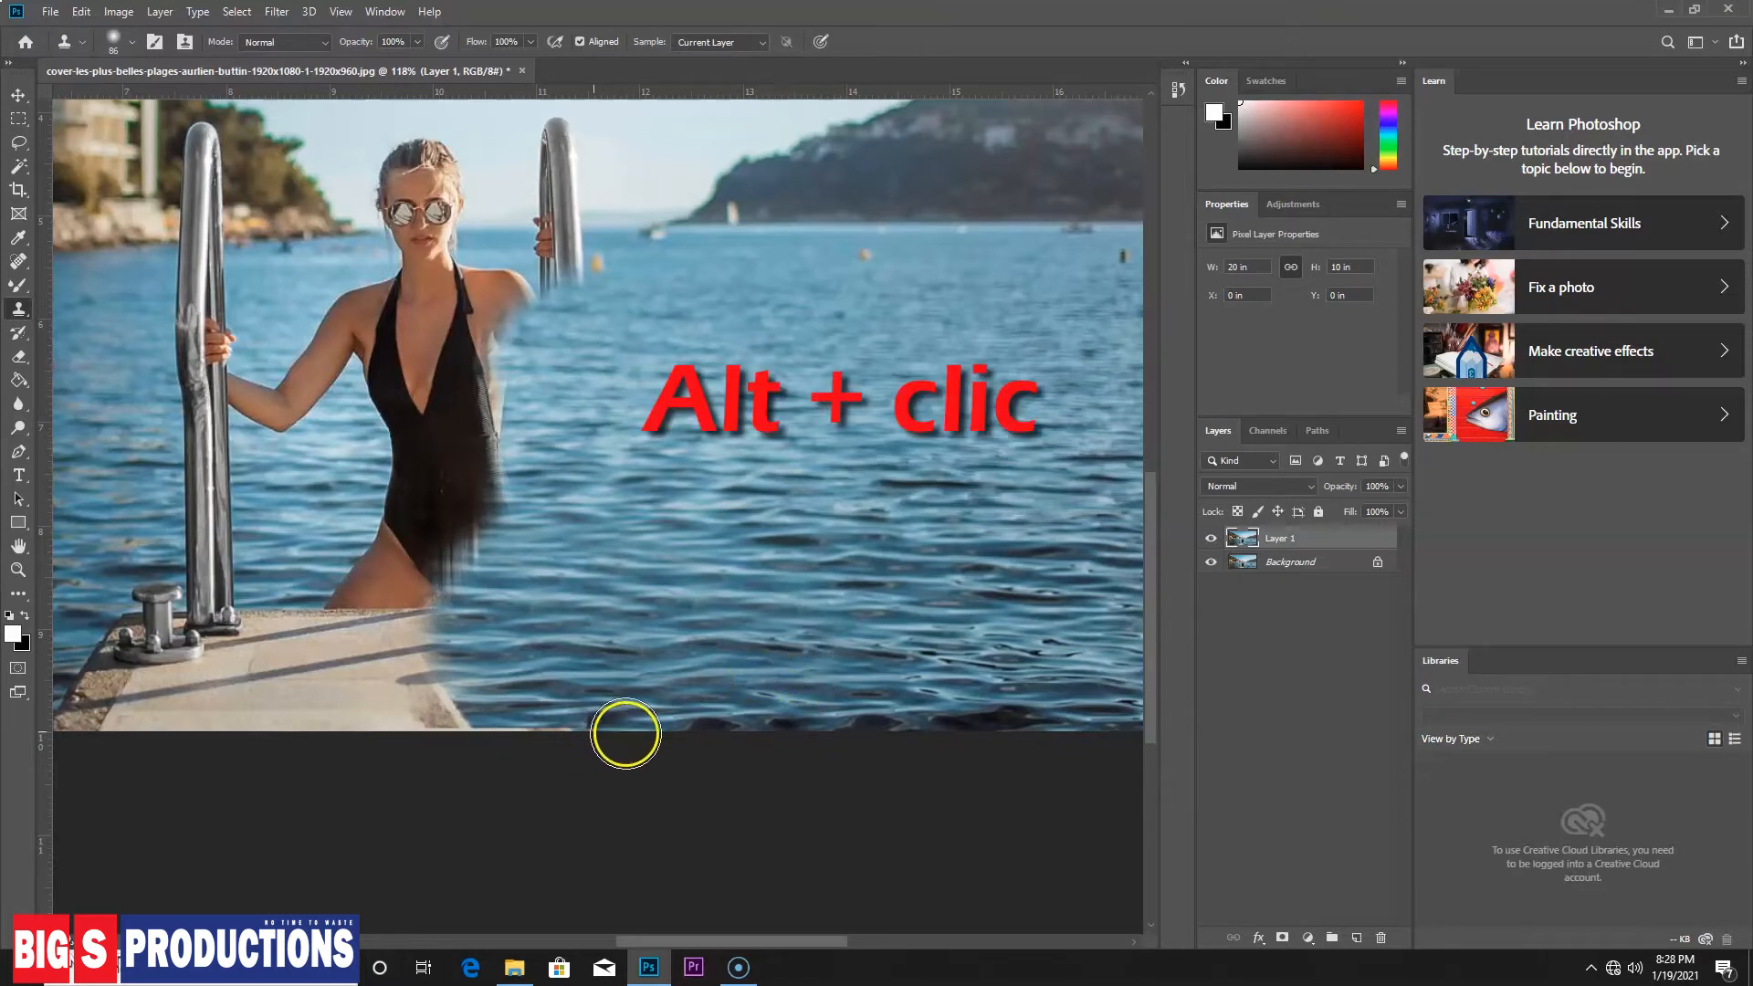
mouse_move(641, 730)
mouse_down()
mouse_move(427, 741)
mouse_move(417, 719)
mouse_move(481, 701)
mouse_move(517, 531)
mouse_move(486, 498)
mouse_move(536, 435)
mouse_move(446, 426)
mouse_move(432, 520)
mouse_move(862, 529)
mouse_up()
Clone water sampled beside the dock over the lower left handrail, its mooring post, the dock's left edge and the woman's hand
drag(607, 560, 741, 550)
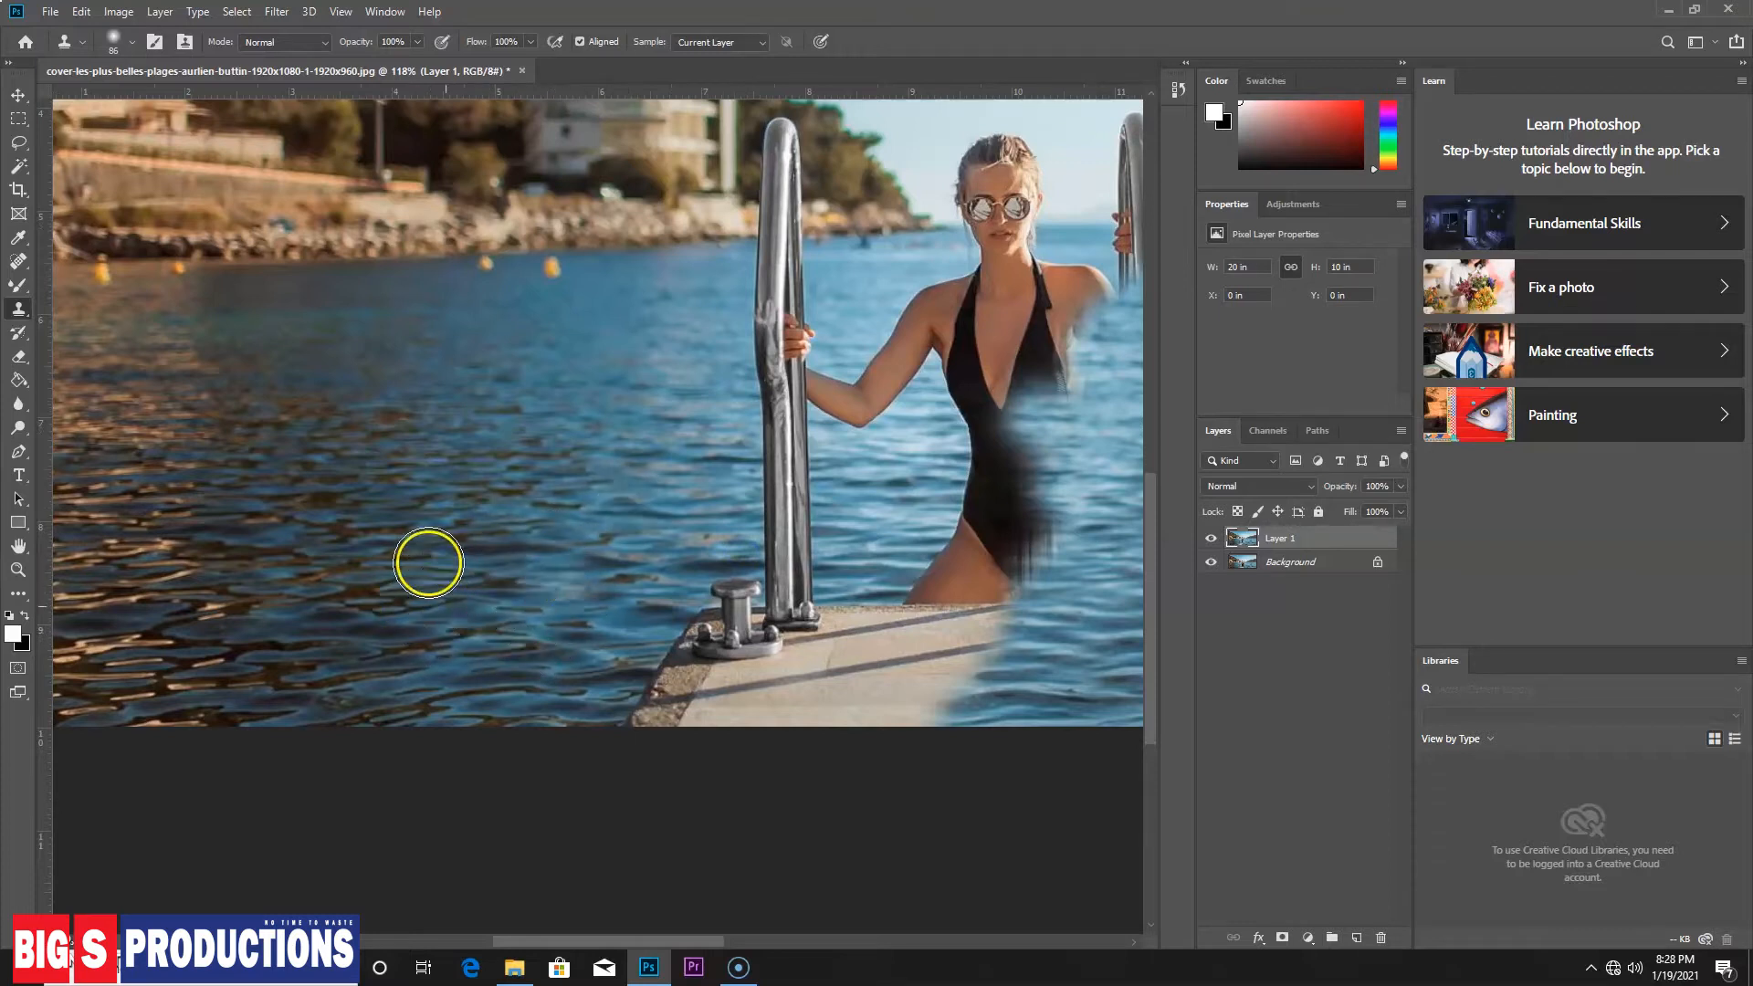
drag(614, 626, 727, 630)
key(ctrl+z)
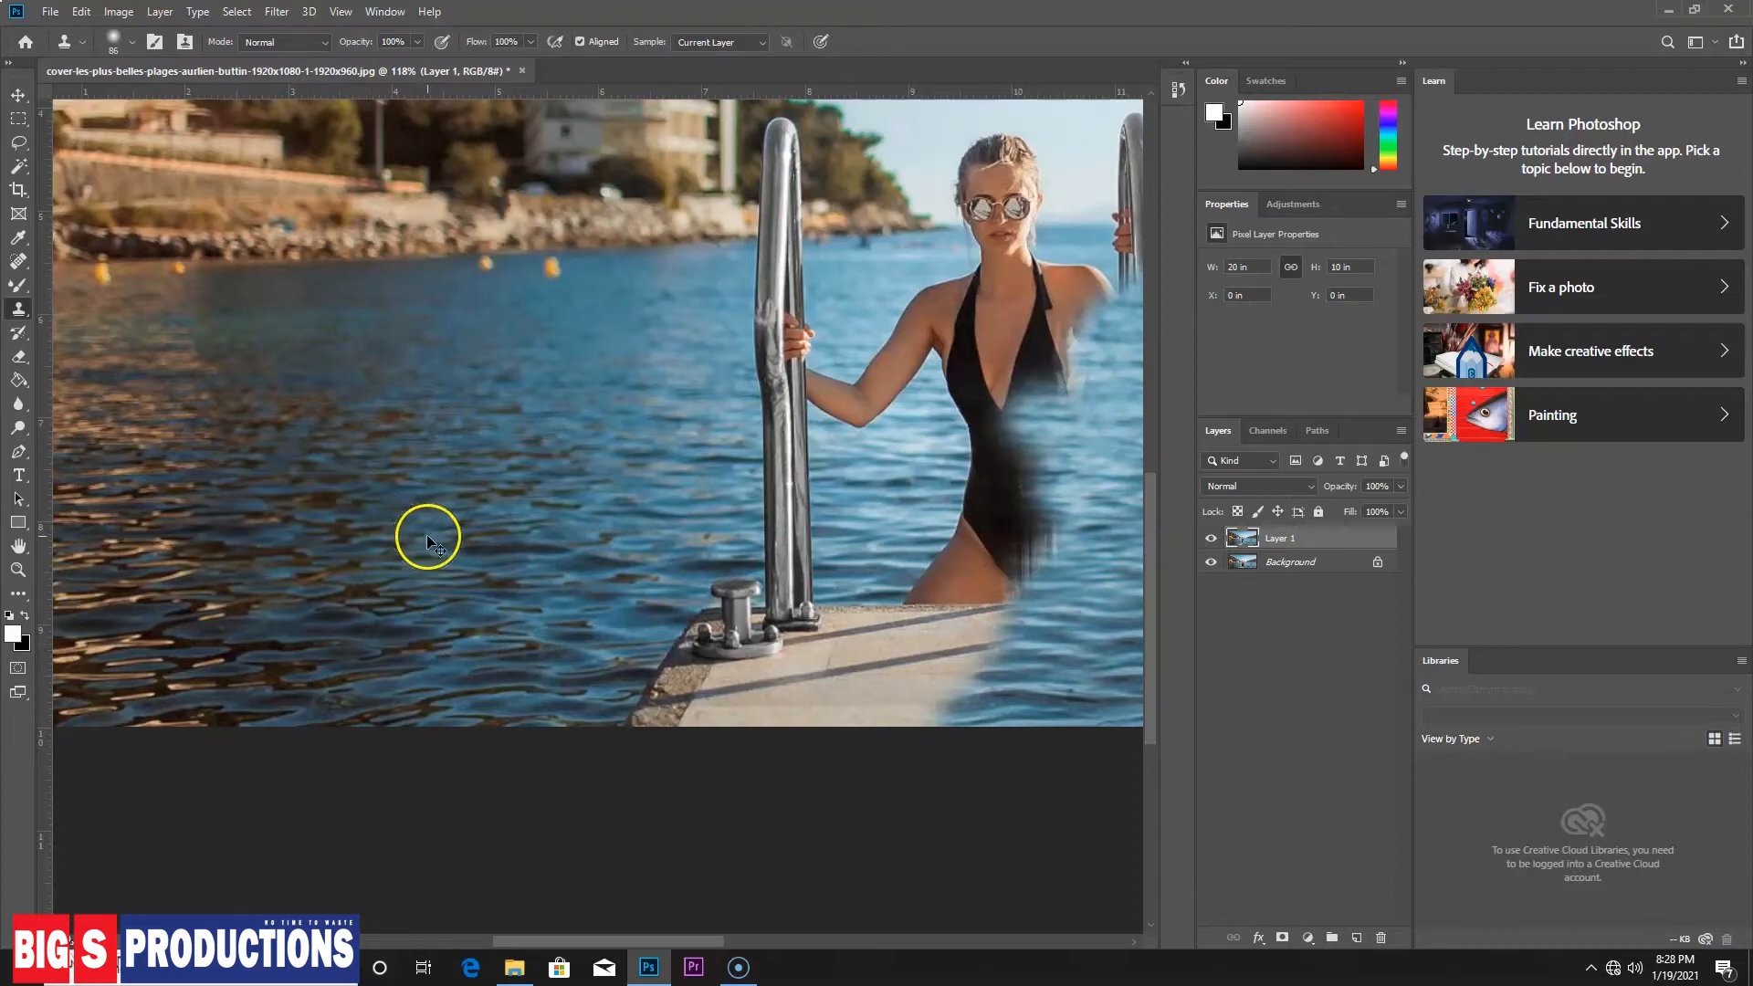
key(ctrl+0)
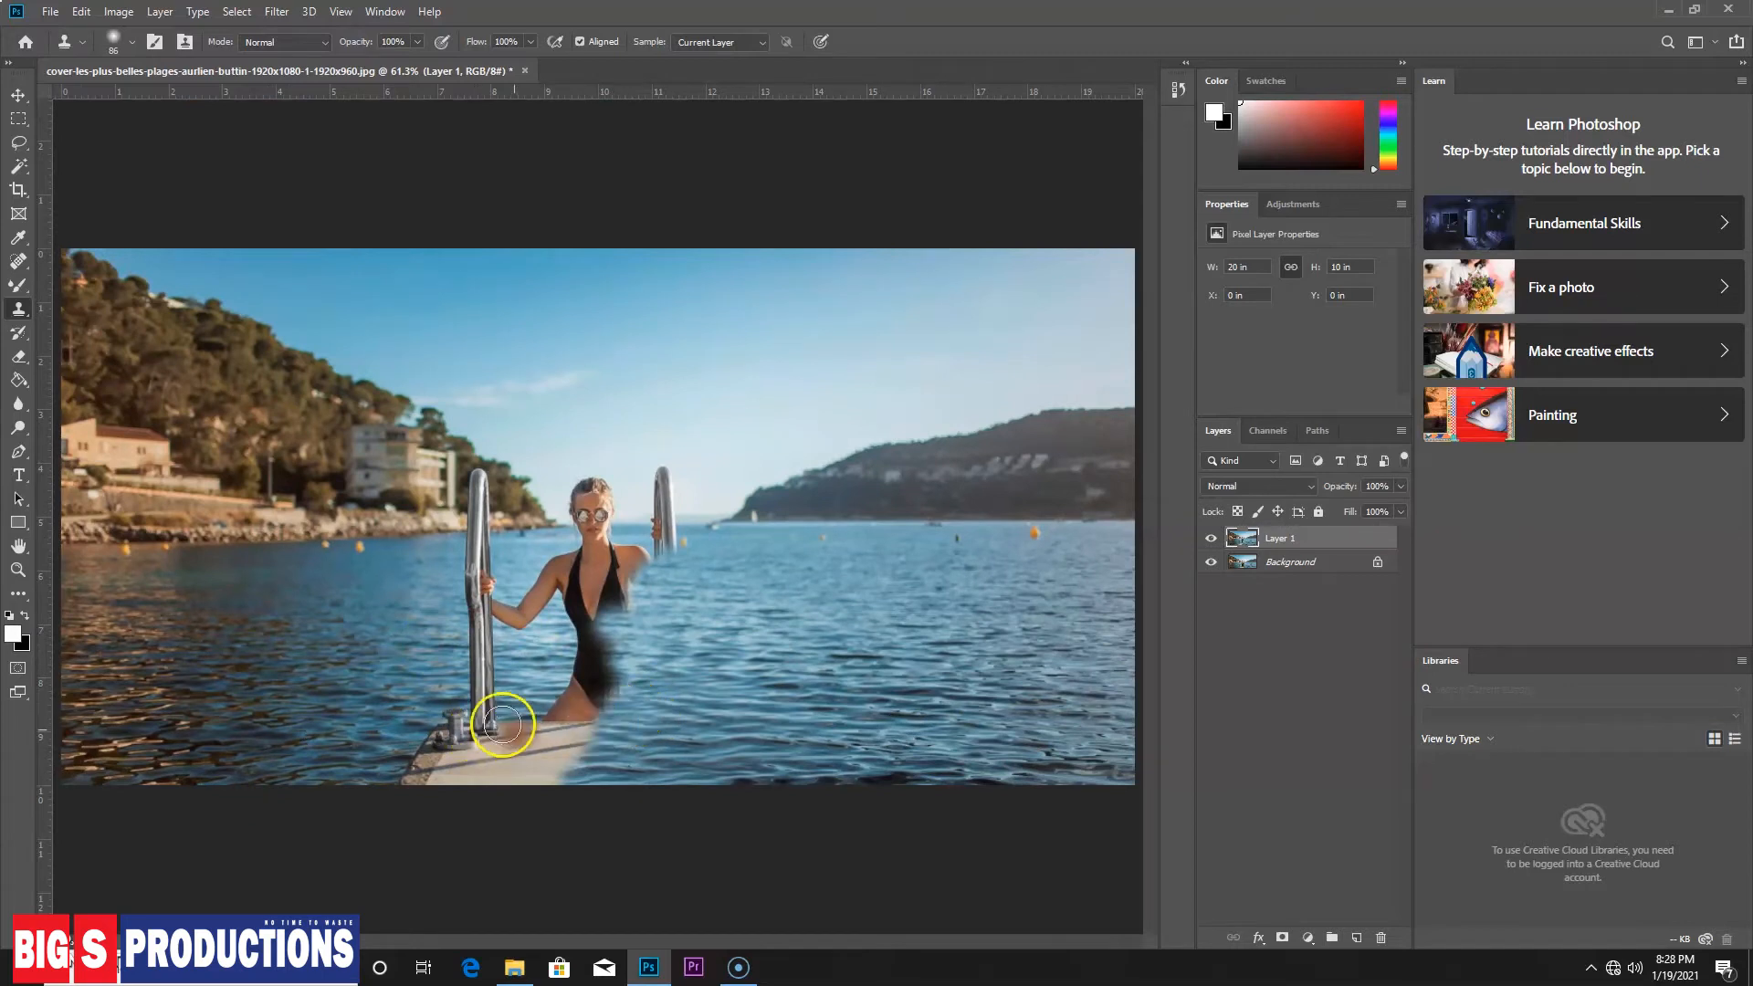
scroll(511, 728, up, 4)
drag(484, 716, 627, 604)
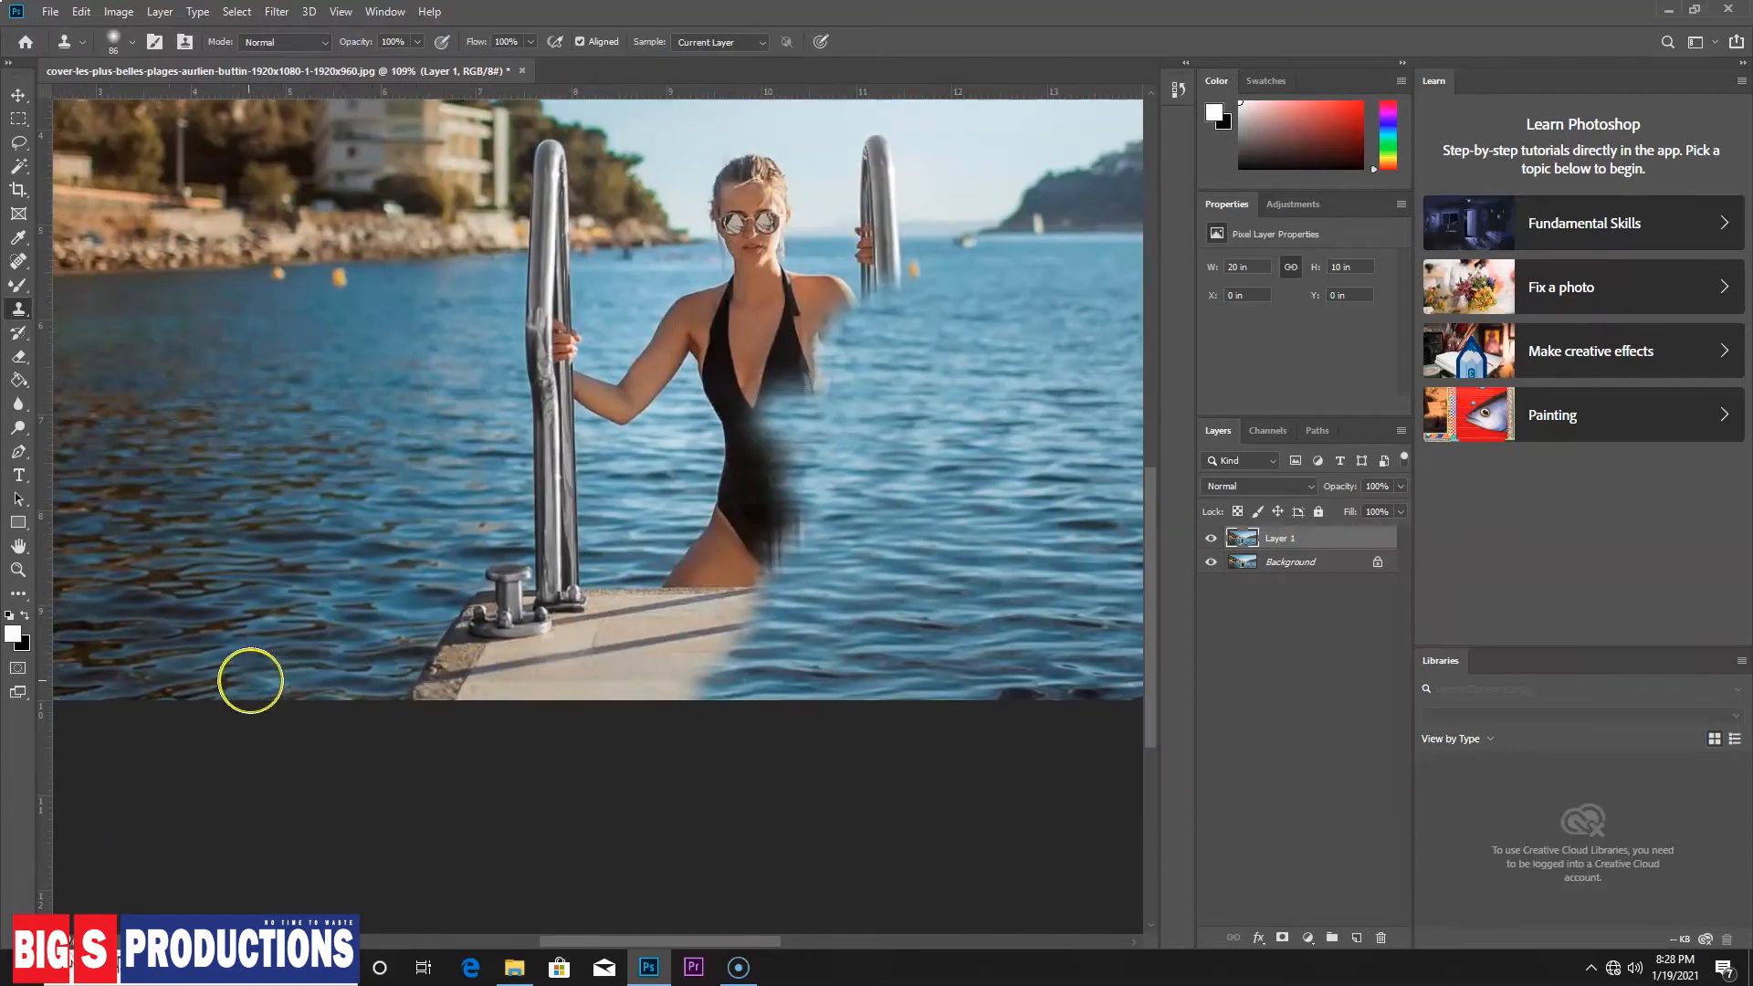
alt+click(193, 683)
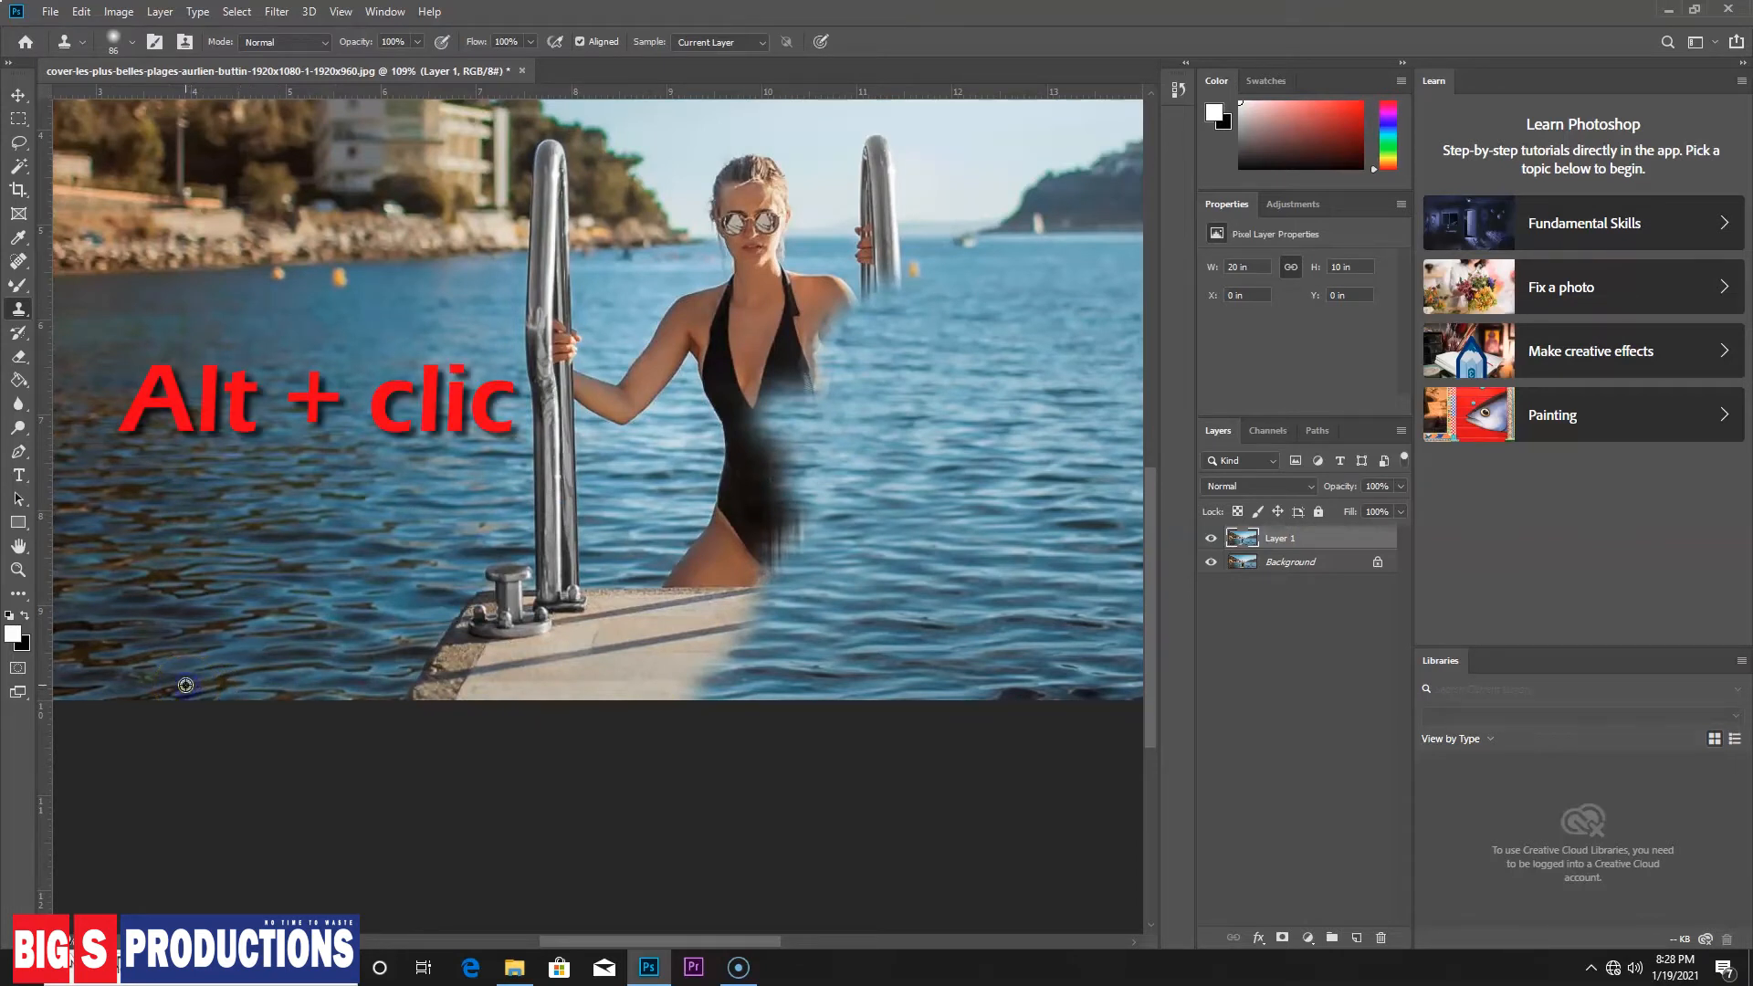
mouse_move(419, 696)
mouse_down()
mouse_move(475, 694)
mouse_move(457, 680)
mouse_move(483, 595)
mouse_move(461, 640)
mouse_move(515, 587)
mouse_move(525, 658)
mouse_move(561, 566)
mouse_move(525, 686)
mouse_move(636, 700)
mouse_move(607, 704)
mouse_move(642, 688)
mouse_move(564, 644)
mouse_move(556, 455)
mouse_move(543, 524)
mouse_move(558, 370)
mouse_move(528, 366)
mouse_move(544, 402)
mouse_move(639, 392)
mouse_up()
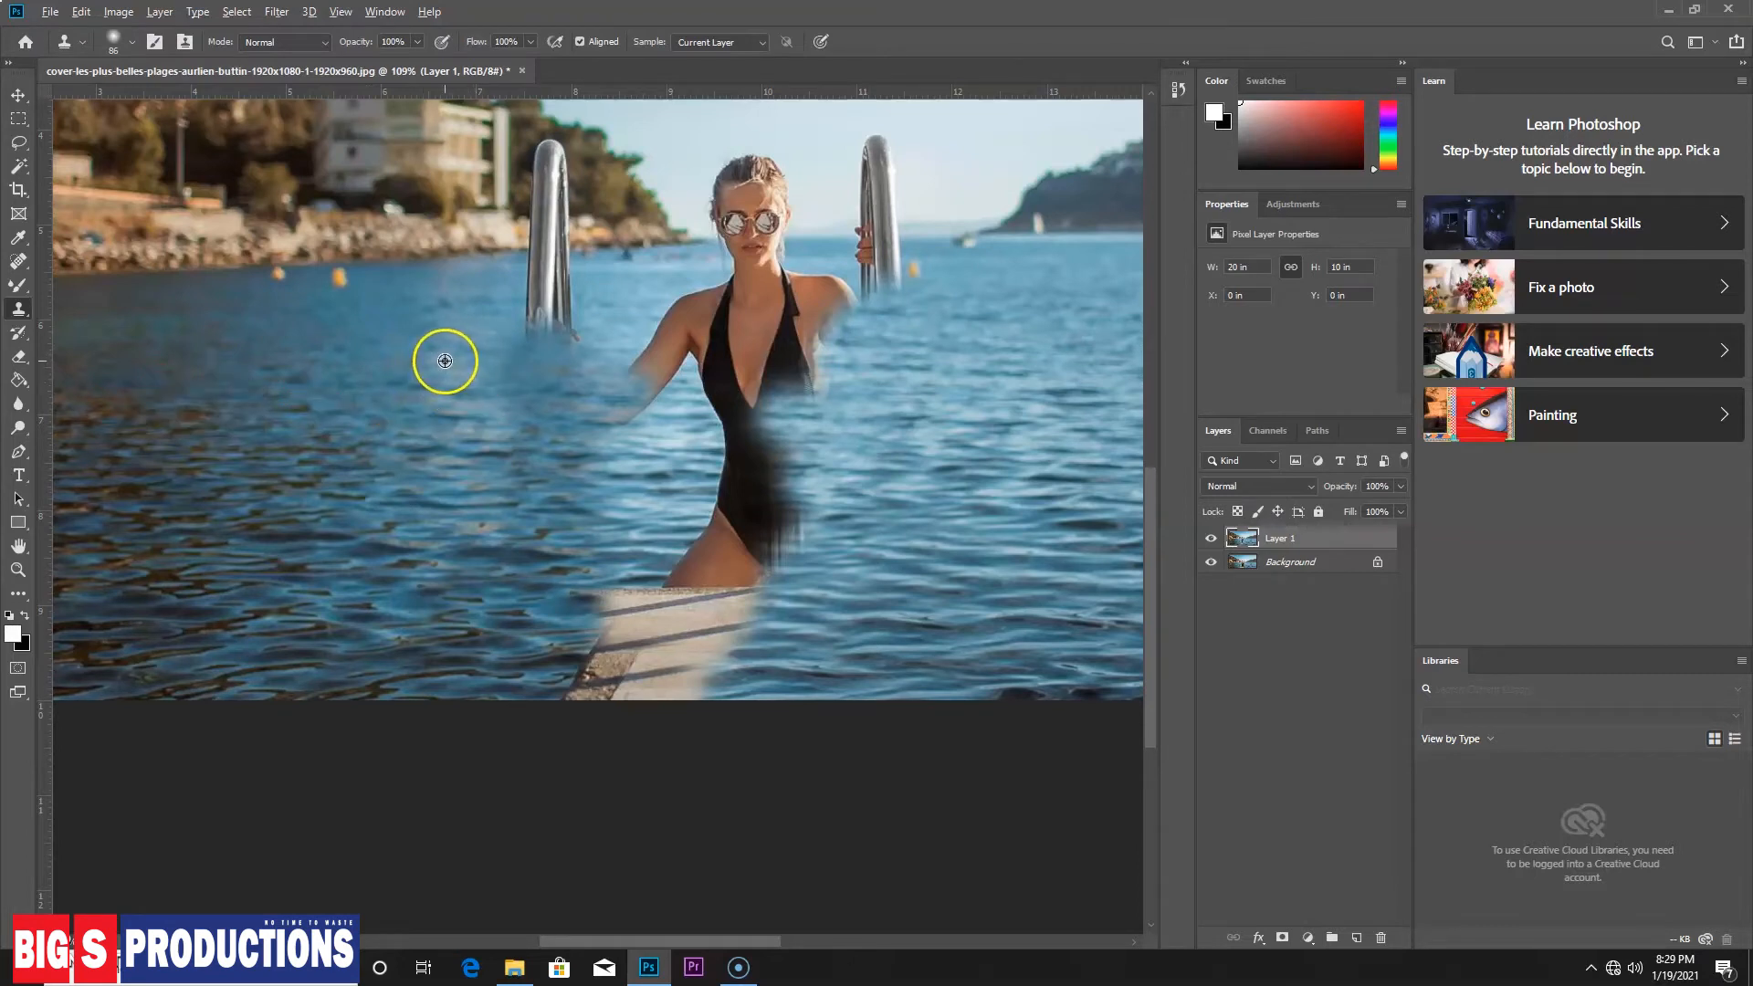
Touch up the water below the left handrail's stub, and clone water over the woman's other arm and the right handrail's lower end
mouse_move(515, 354)
mouse_down()
mouse_move(519, 456)
mouse_move(543, 419)
mouse_up()
click(545, 327)
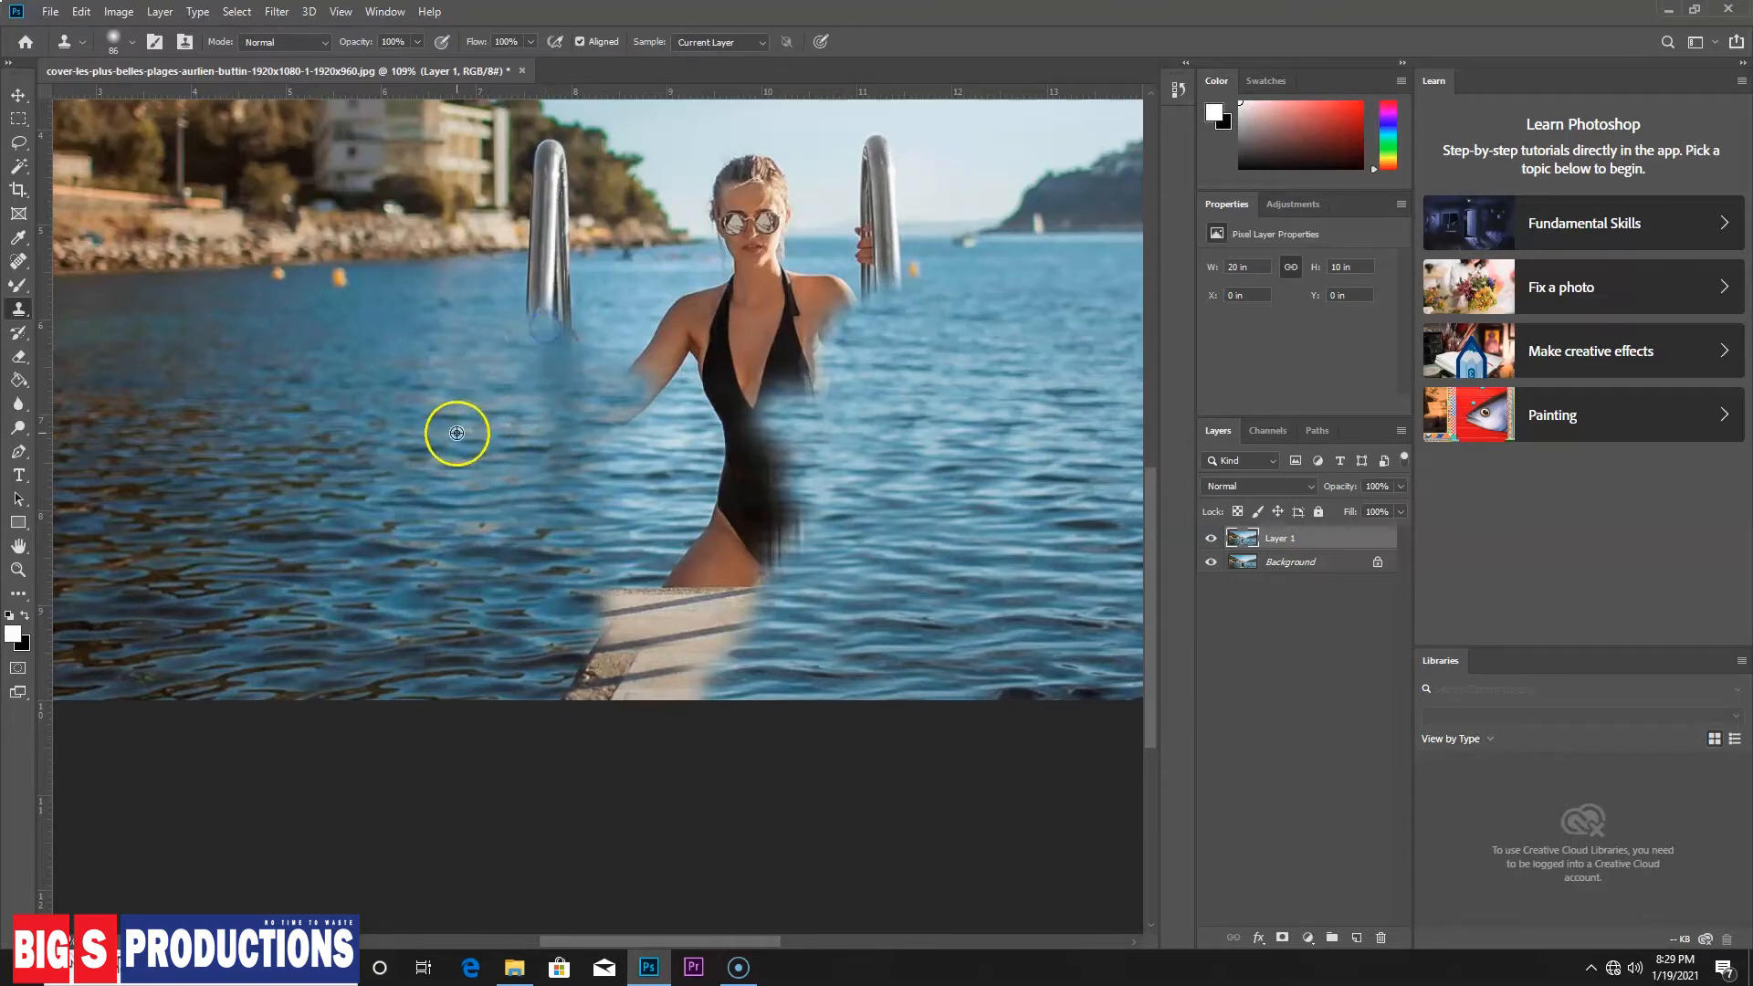
mouse_move(539, 408)
mouse_down()
mouse_move(528, 306)
mouse_move(535, 559)
mouse_up()
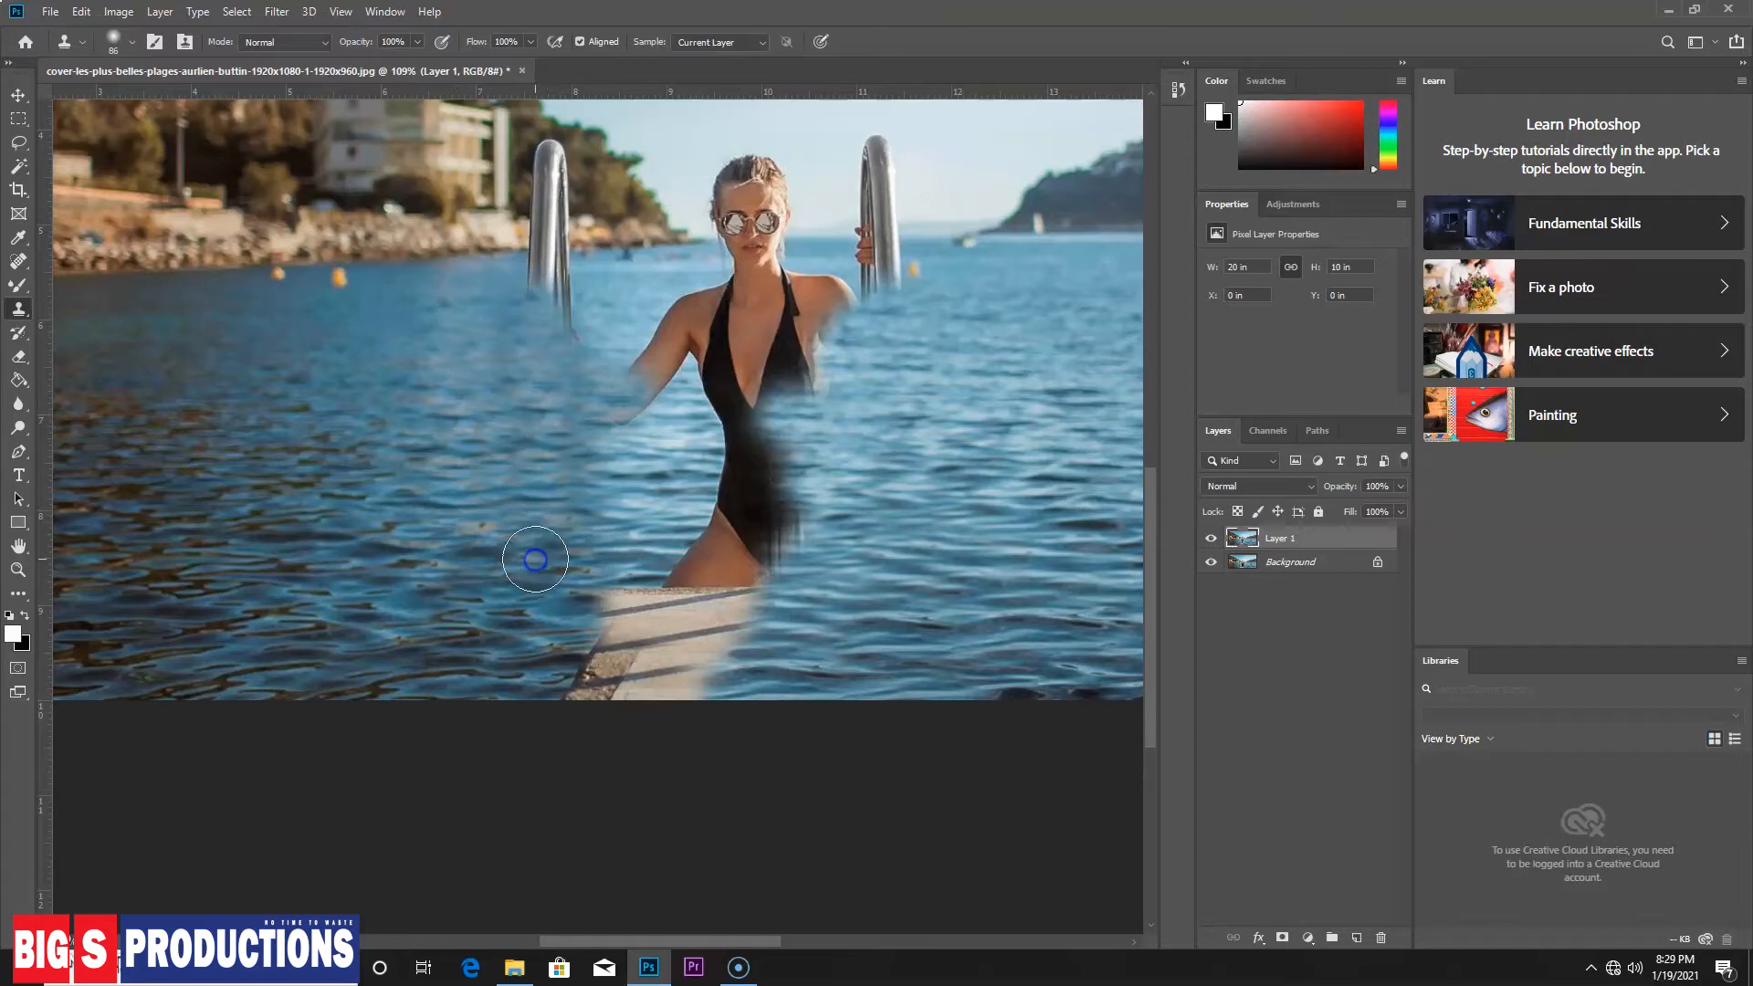
drag(978, 458, 889, 473)
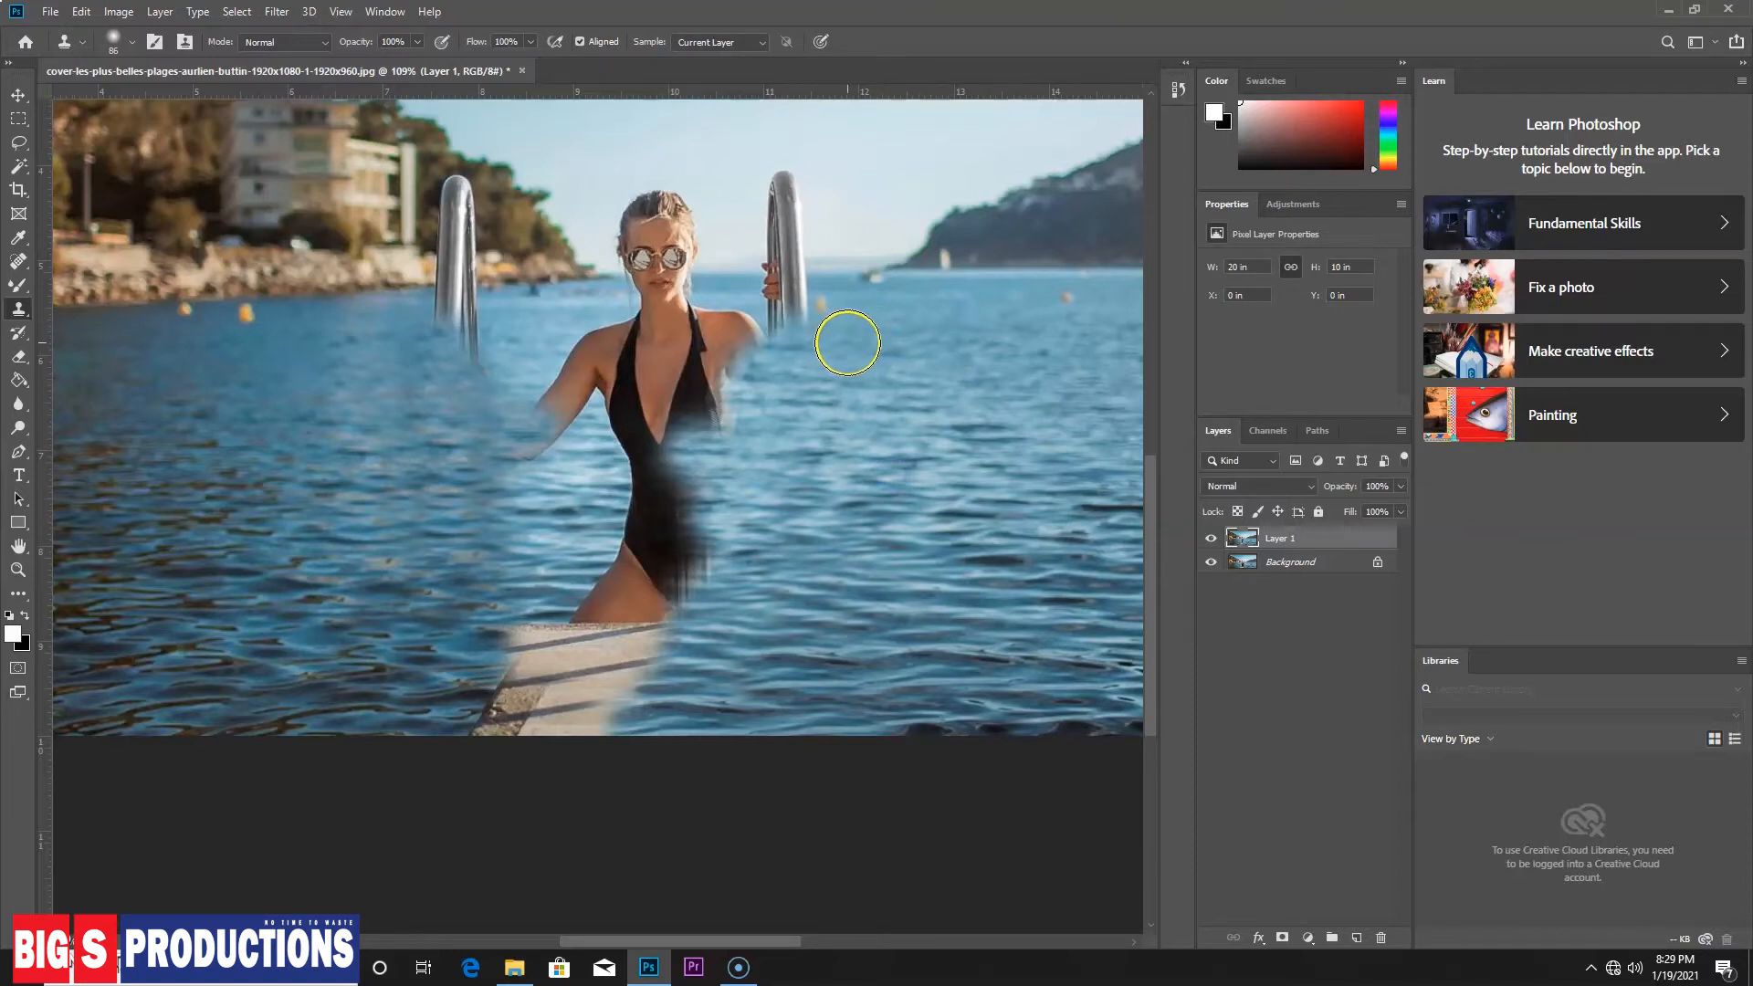
mouse_move(816, 325)
mouse_down()
mouse_move(788, 296)
mouse_move(770, 354)
mouse_move(710, 335)
mouse_move(773, 345)
mouse_move(773, 364)
mouse_move(713, 320)
mouse_move(694, 365)
mouse_move(733, 452)
mouse_move(744, 526)
mouse_up()
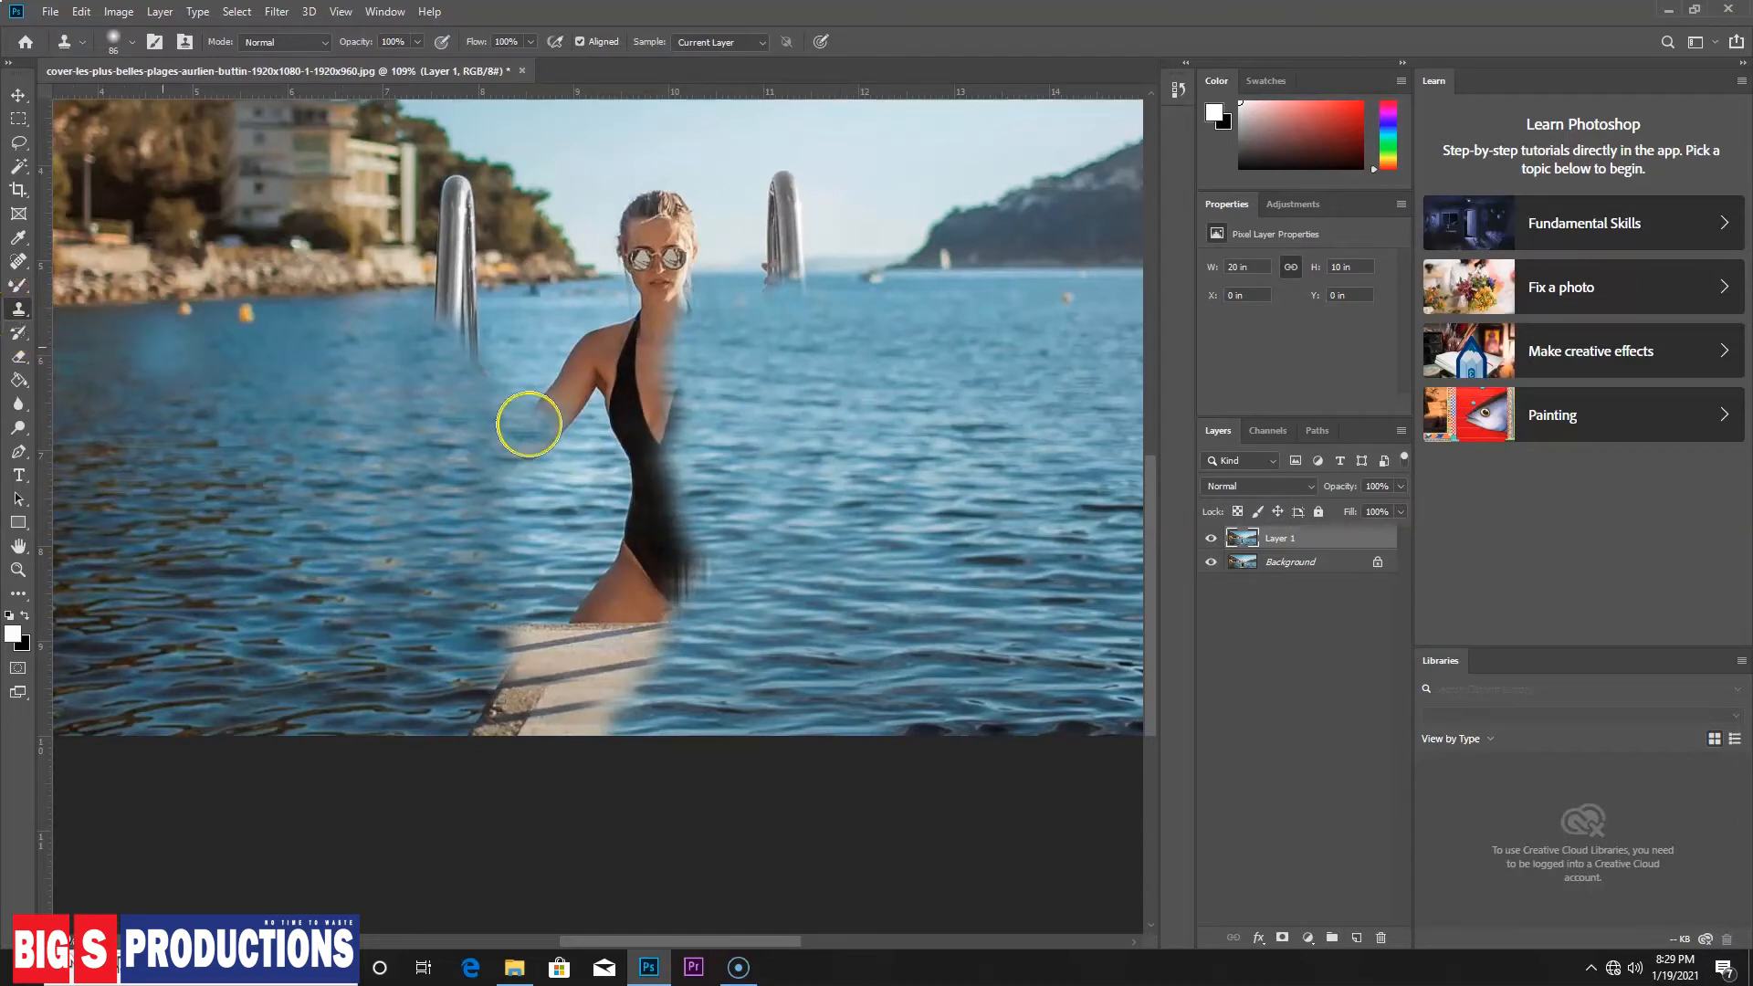
Set the Clone Stamp brush to 72 px with 0% hardness
right_click(736, 393)
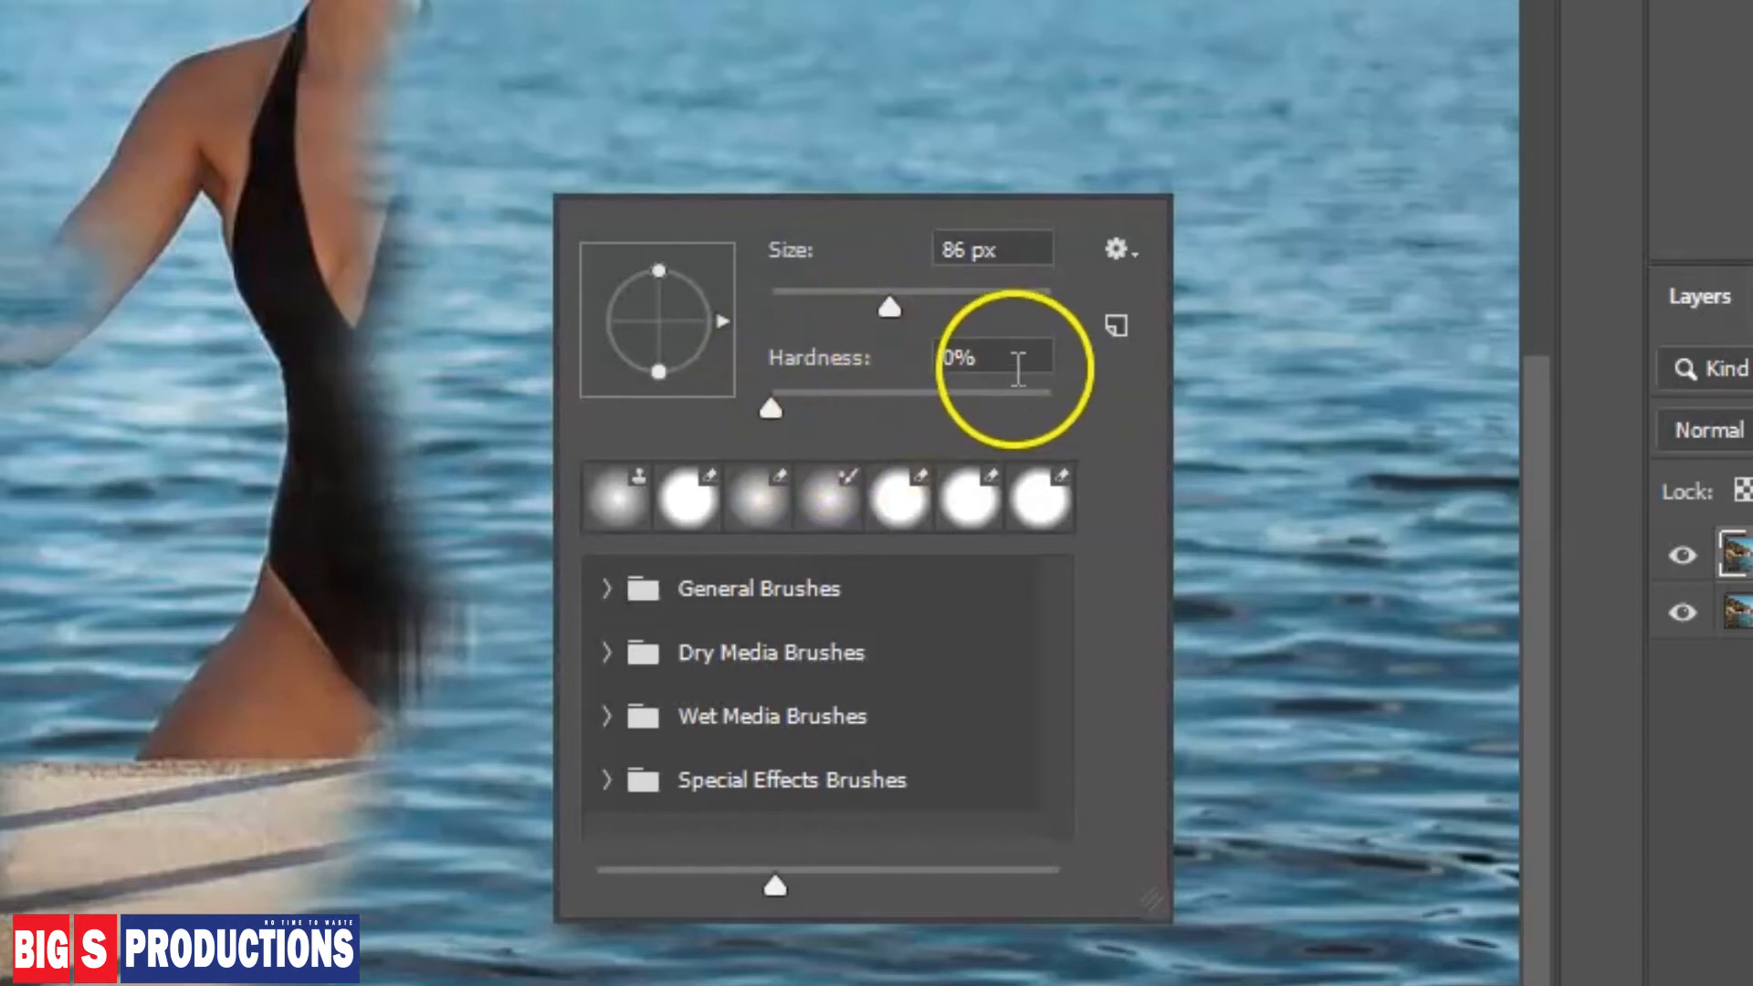
drag(771, 408, 981, 412)
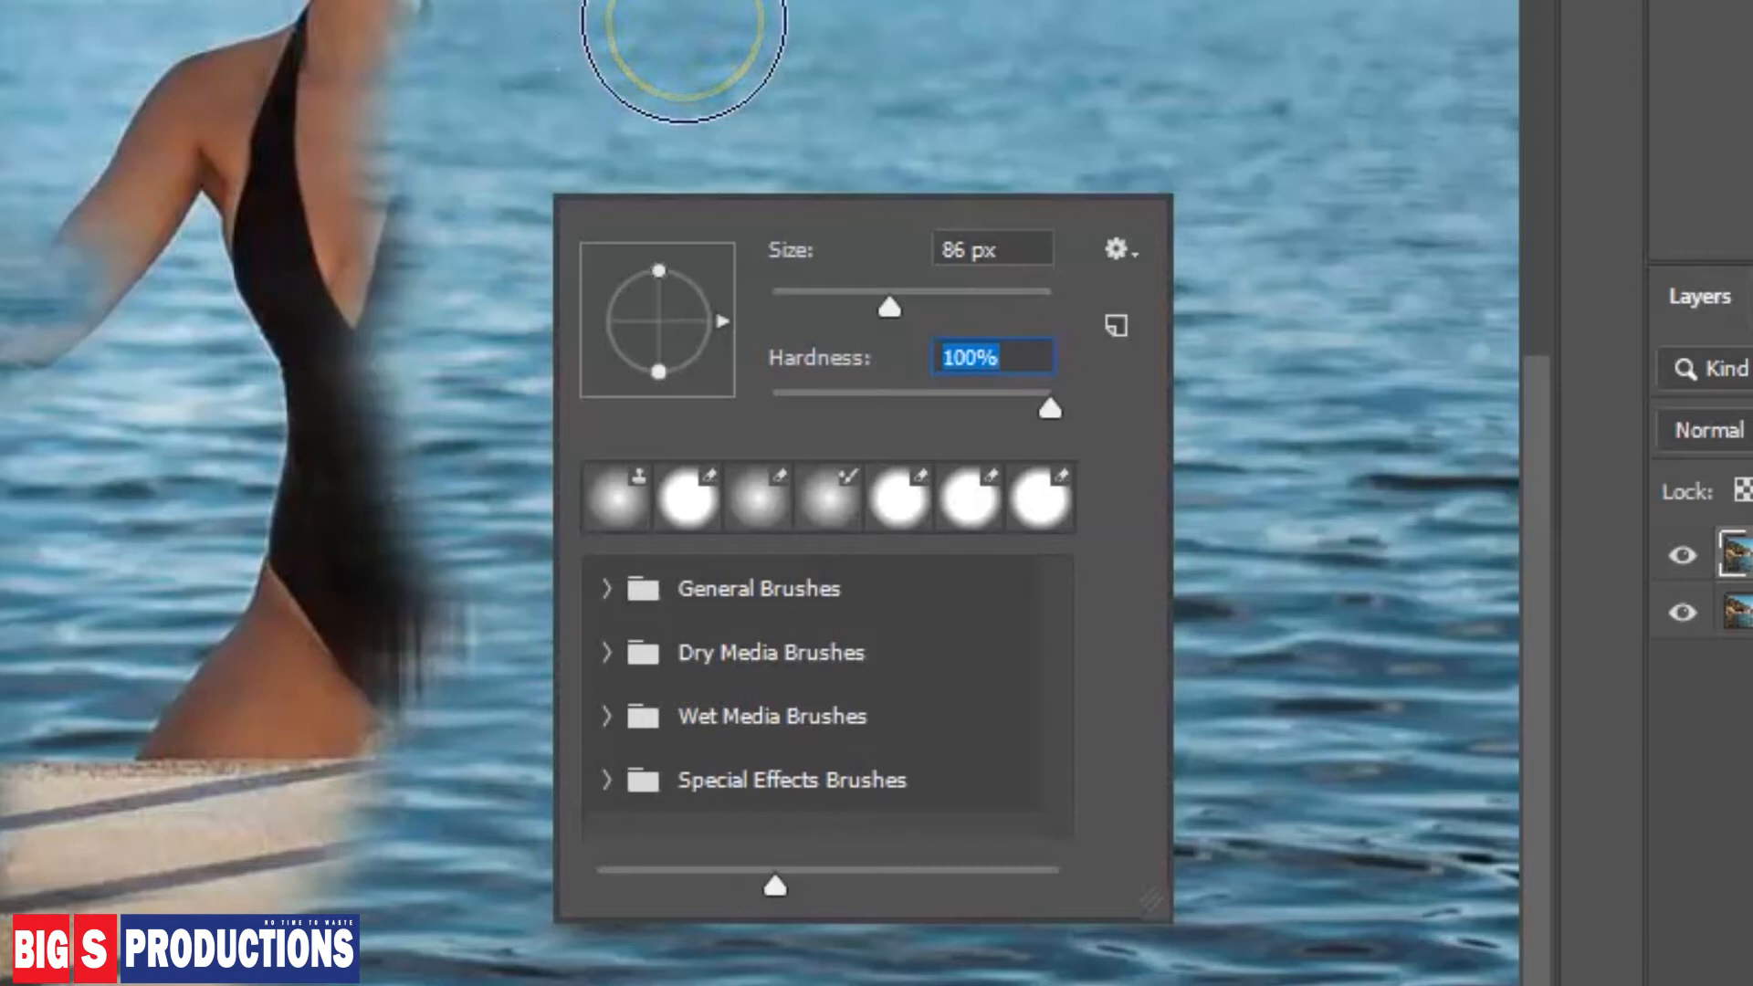
drag(1052, 407, 675, 391)
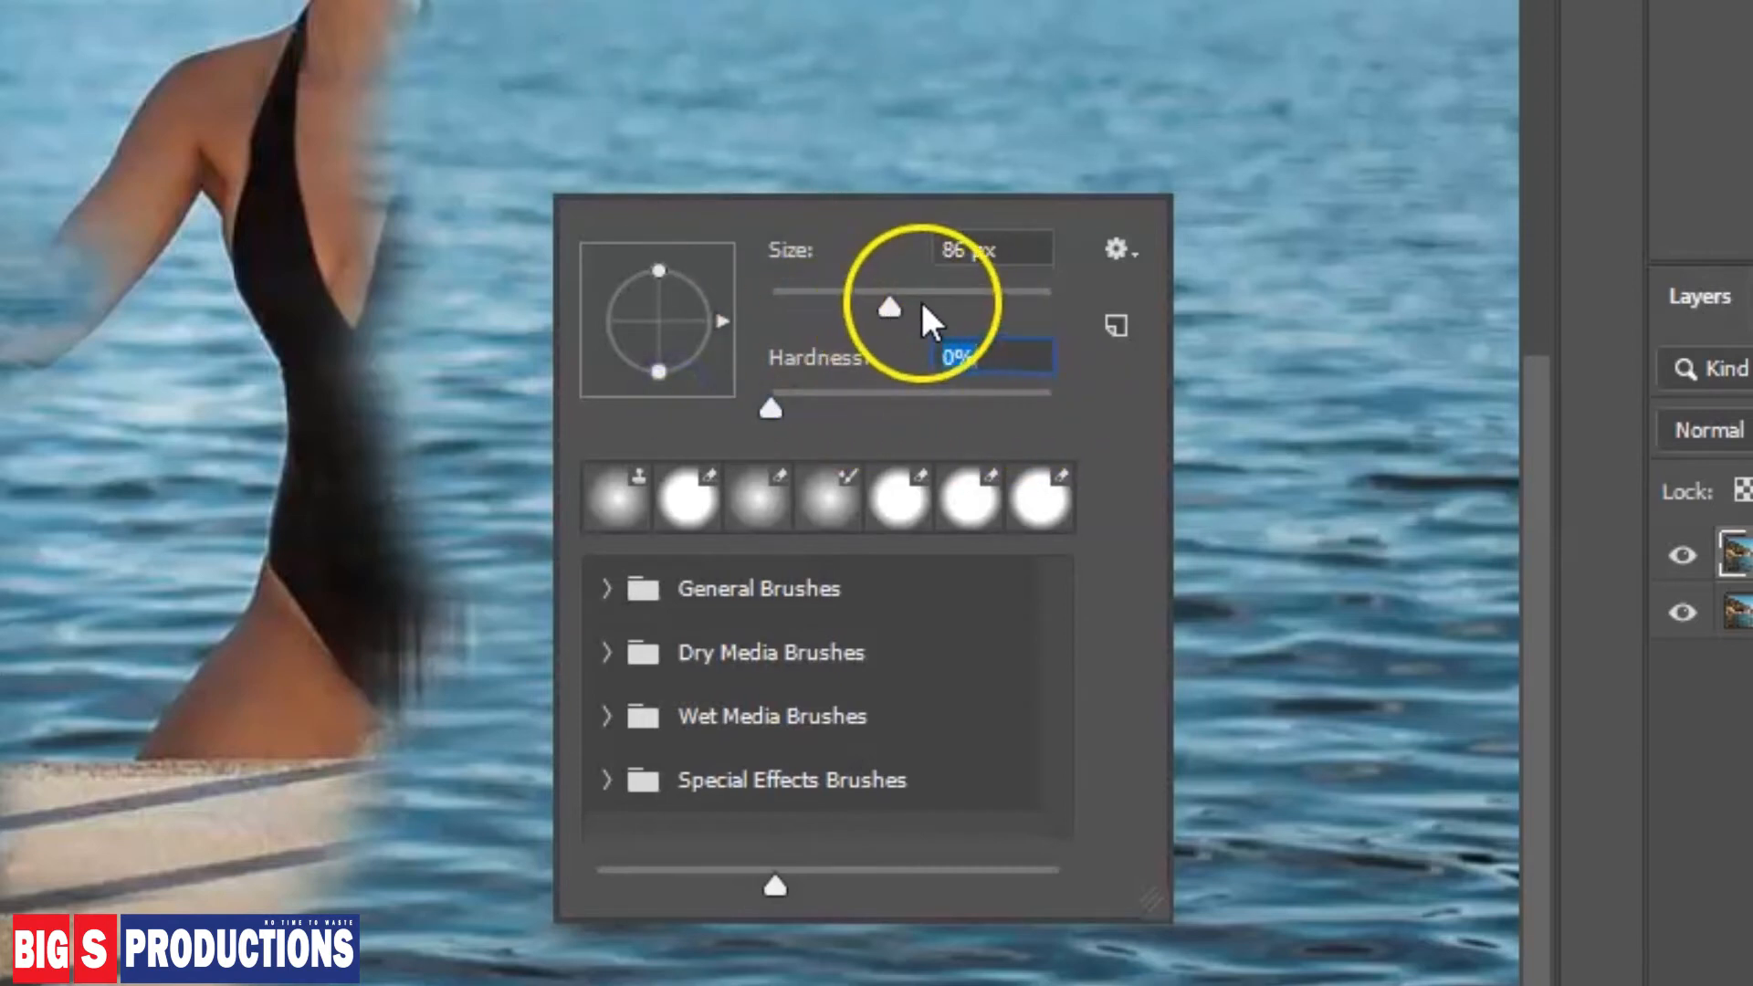
click(870, 292)
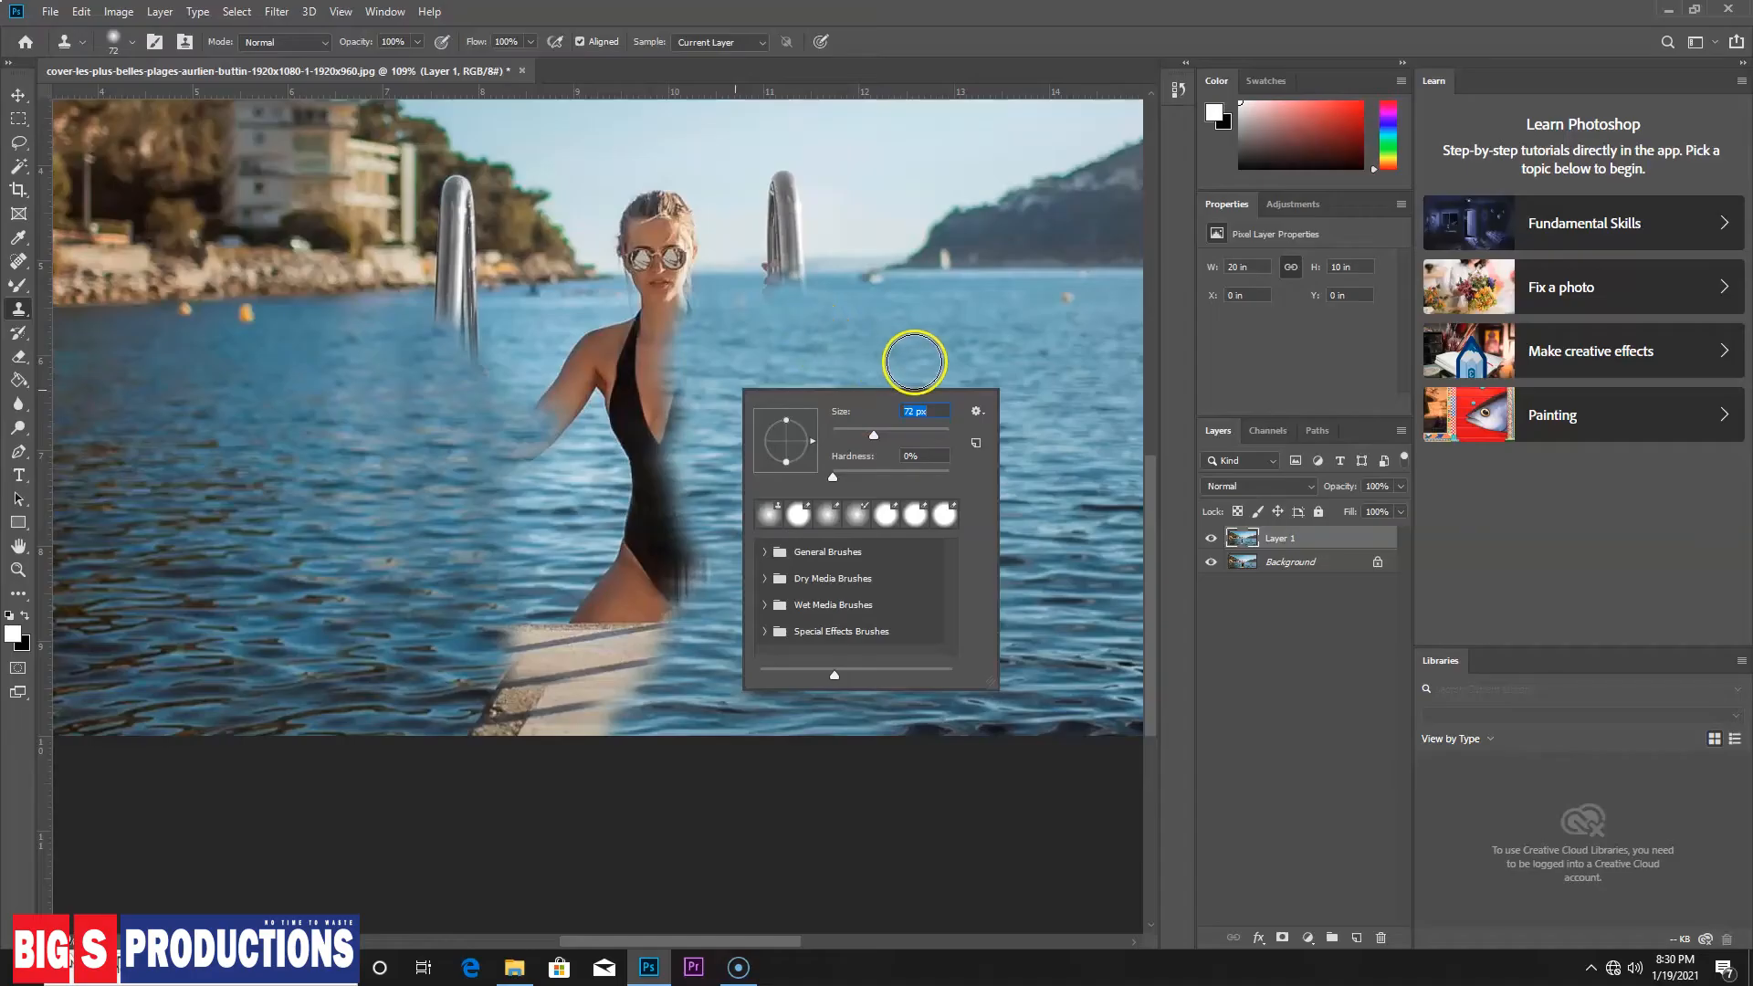
Clone water over the woman's neck and chest and over the lower tip of the left handrail
alt+click(880, 335)
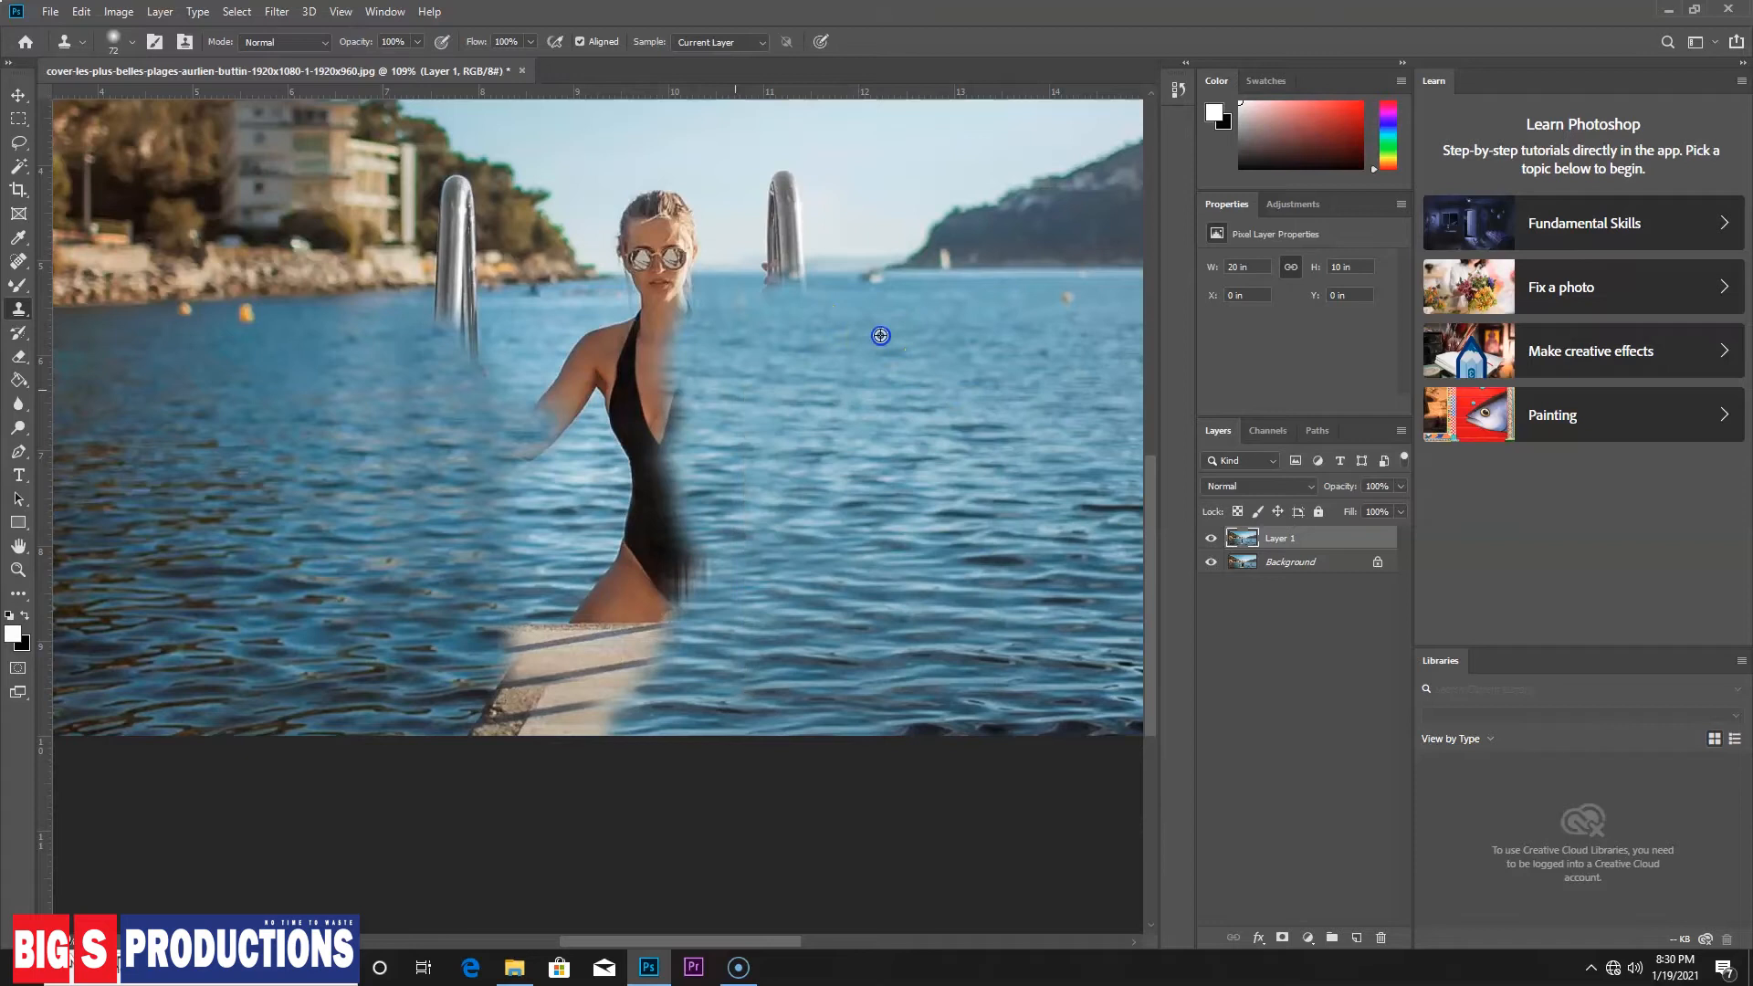
mouse_move(796, 311)
mouse_down()
mouse_move(720, 400)
mouse_move(732, 413)
mouse_move(799, 385)
mouse_move(845, 337)
mouse_move(695, 359)
mouse_move(643, 343)
mouse_move(687, 332)
mouse_move(647, 339)
mouse_move(682, 368)
mouse_move(688, 446)
mouse_up()
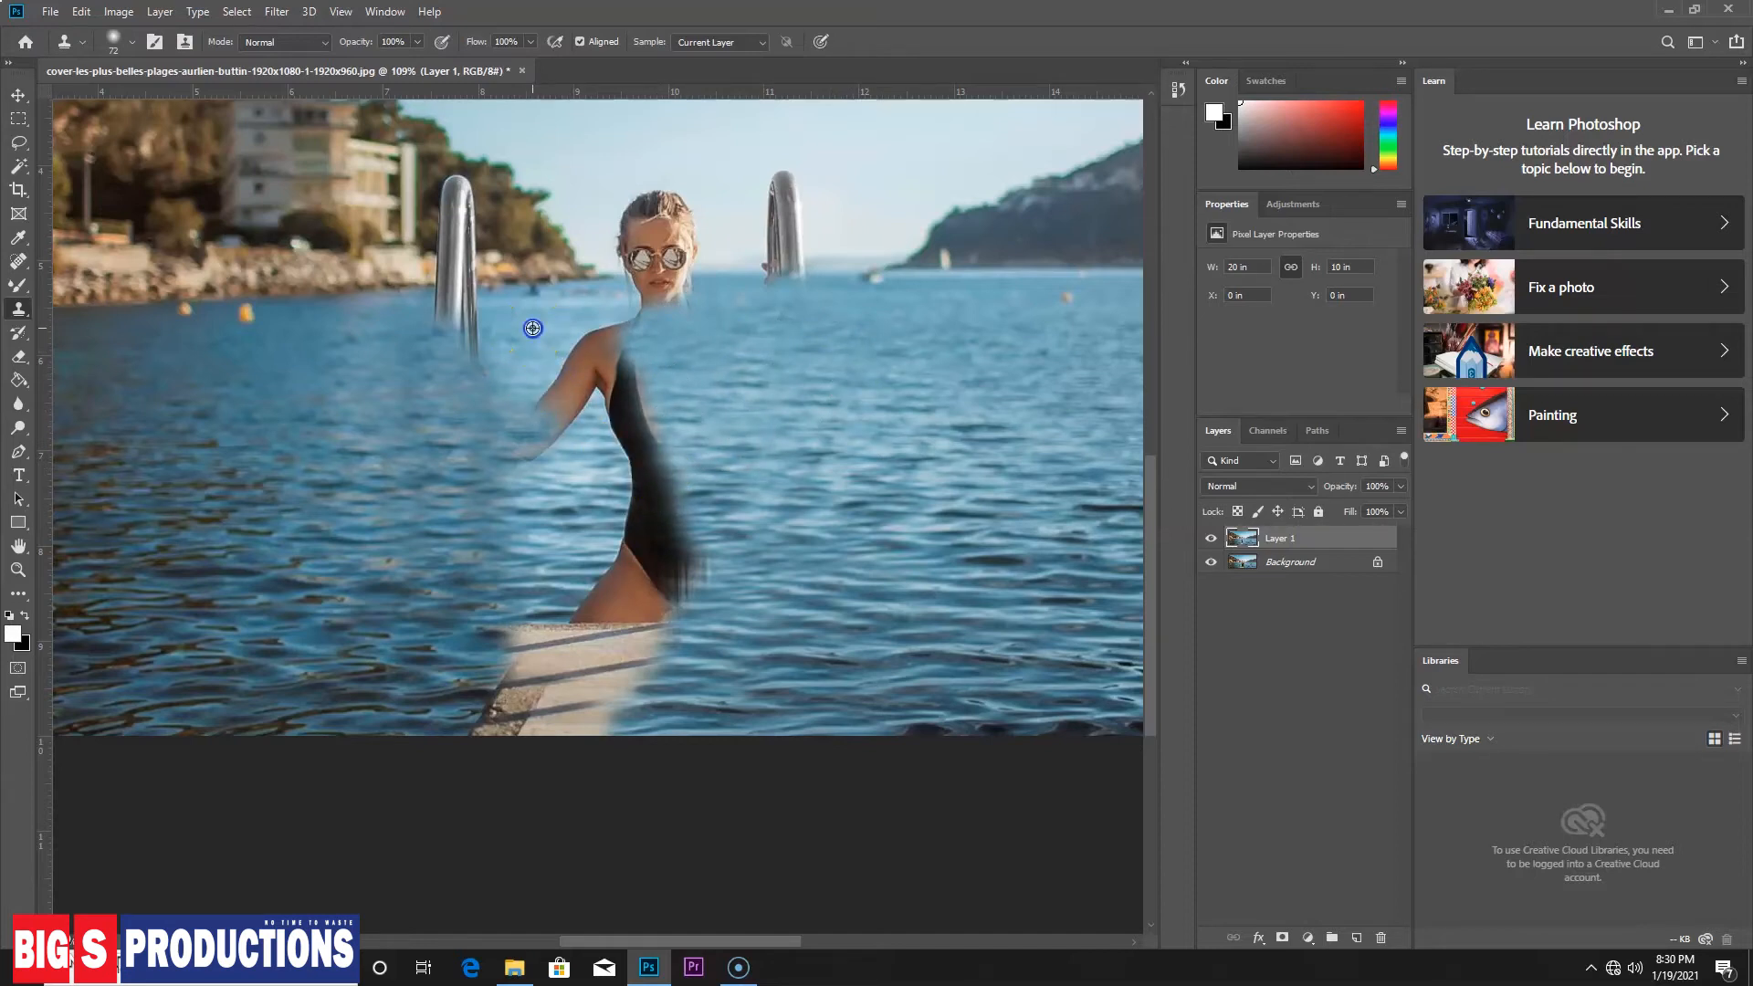
click(457, 333)
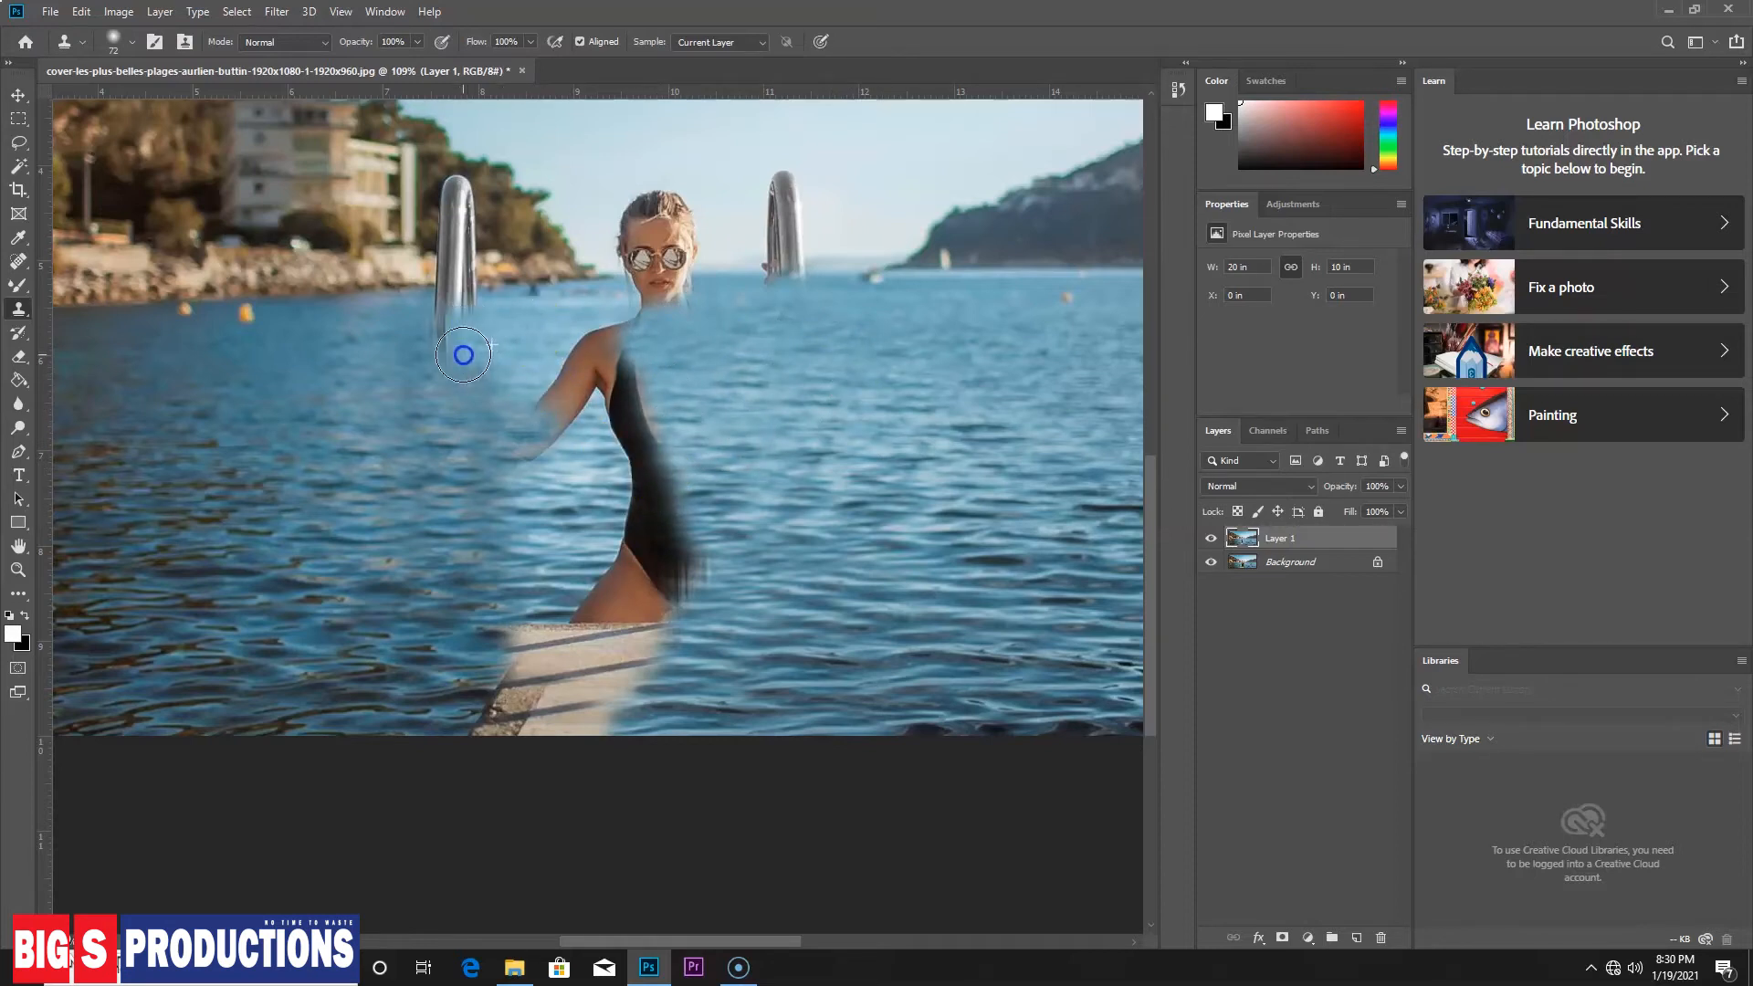
alt+click(514, 327)
click(561, 331)
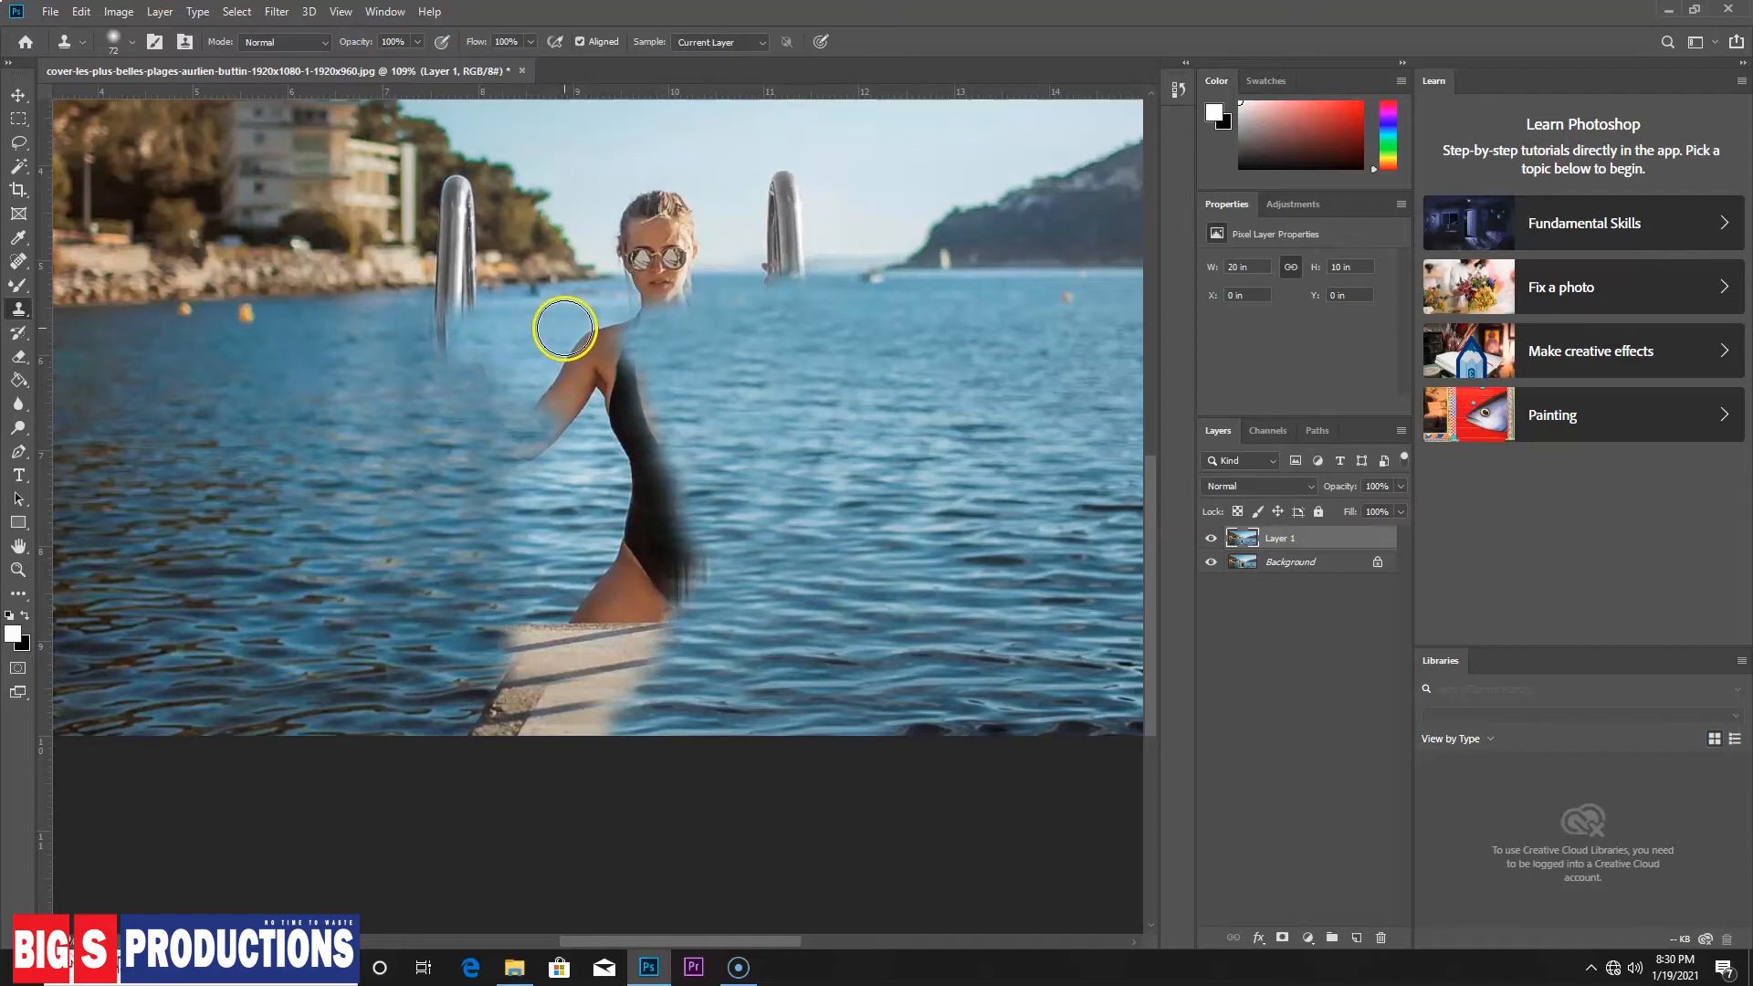
Clone water over the woman's remaining shoulder, arm and upper torso
drag(598, 327, 564, 356)
alt+click(550, 331)
drag(539, 386, 549, 404)
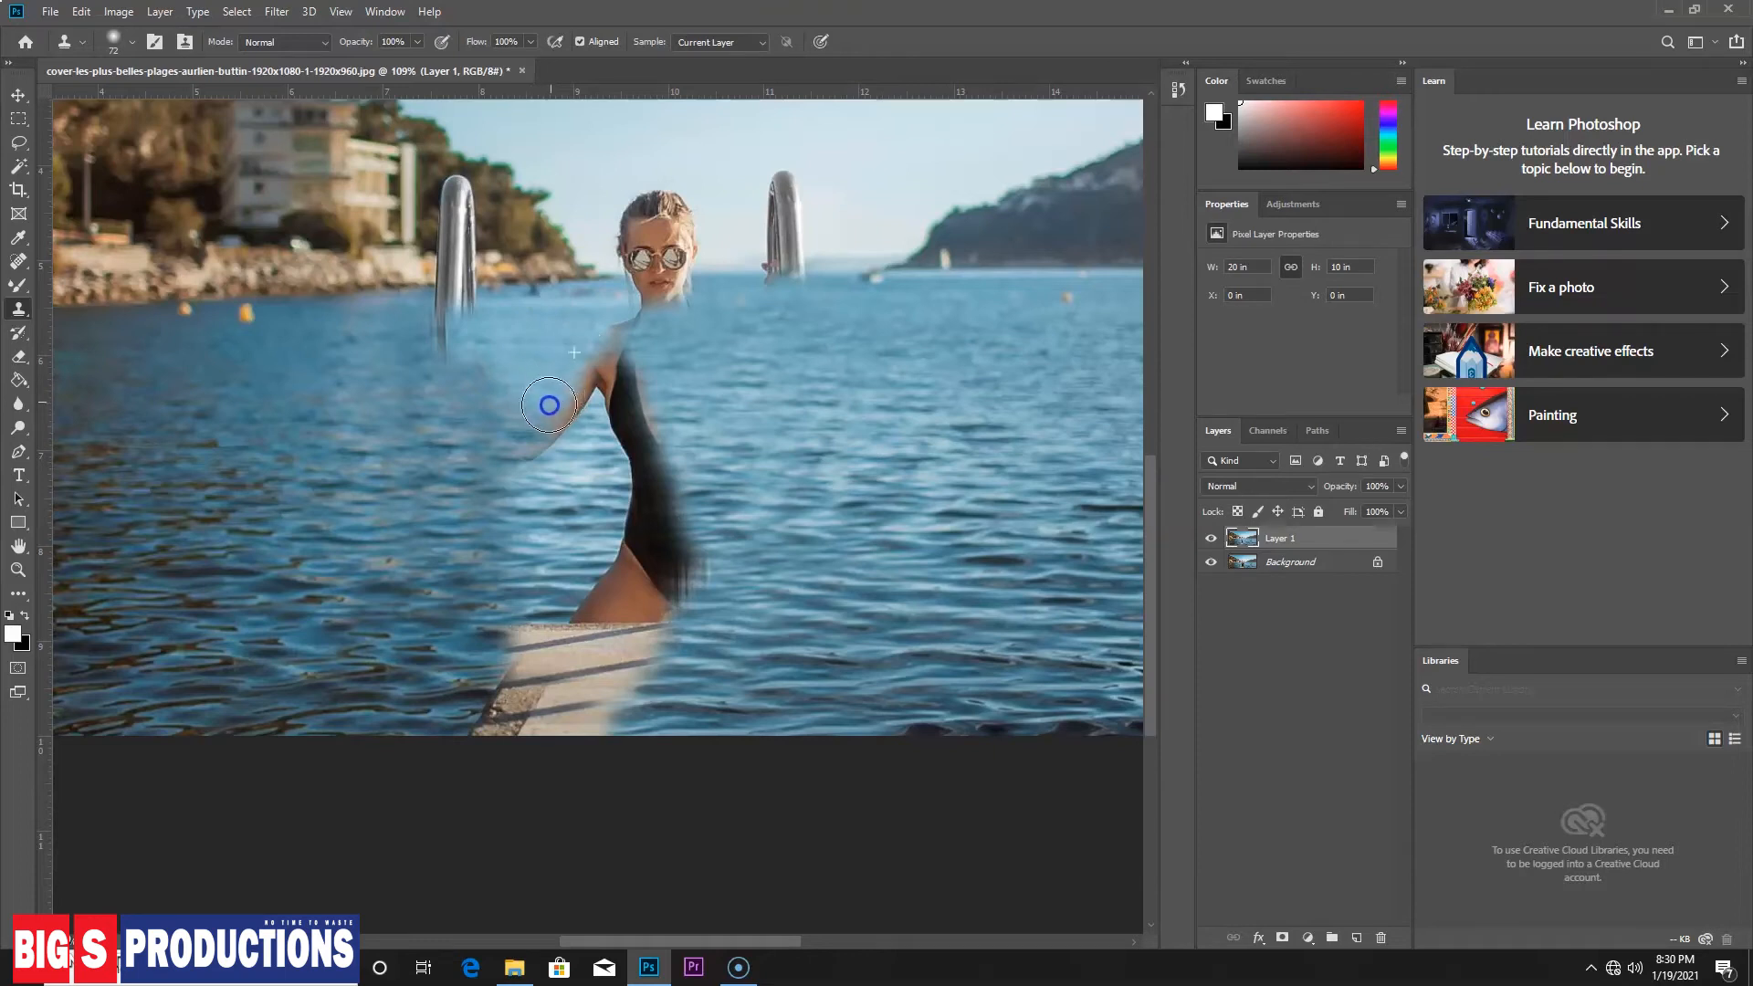
mouse_move(674, 331)
mouse_down()
mouse_move(631, 343)
mouse_move(624, 370)
mouse_move(655, 435)
mouse_move(747, 361)
mouse_move(600, 373)
mouse_move(565, 421)
mouse_move(643, 402)
mouse_move(675, 499)
mouse_up()
alt+click(748, 361)
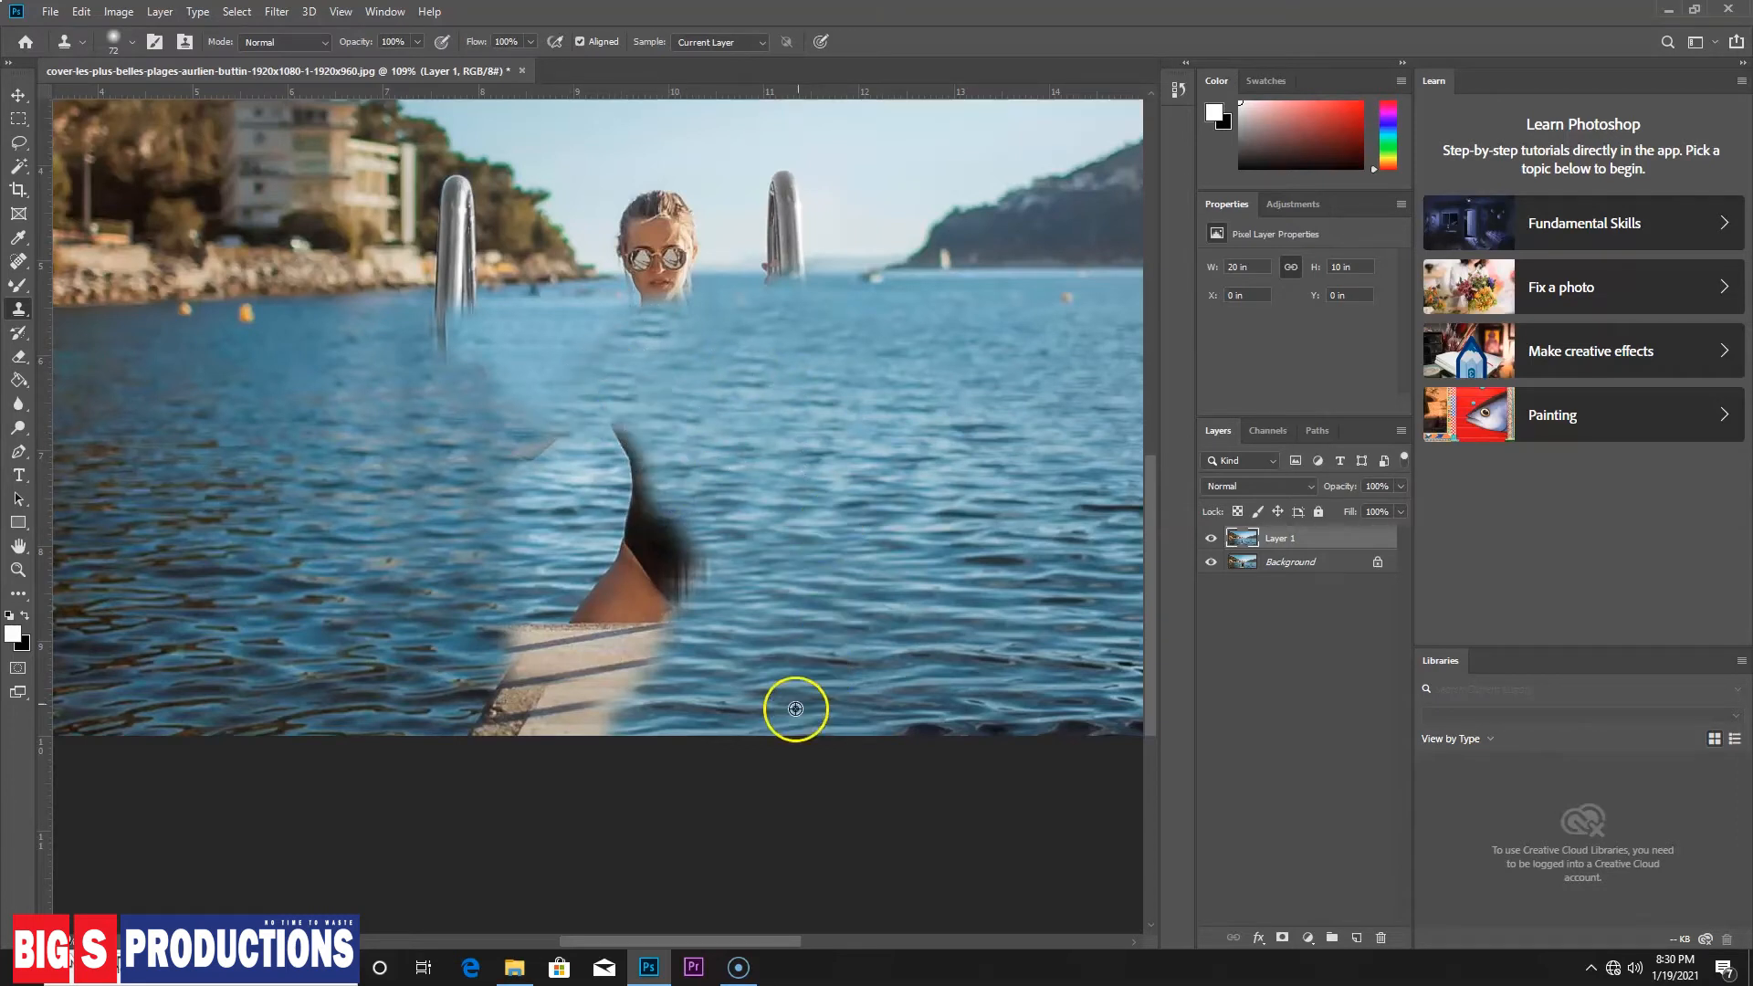
Clone water over the remaining piece of the dock and blend the leftover traces along its left edge
alt+click(761, 693)
mouse_move(662, 710)
mouse_down()
mouse_move(578, 713)
mouse_move(632, 694)
mouse_move(657, 636)
mouse_move(580, 693)
mouse_move(589, 659)
mouse_move(514, 719)
mouse_move(538, 722)
mouse_move(581, 669)
mouse_move(553, 642)
mouse_move(508, 717)
mouse_move(524, 620)
mouse_up()
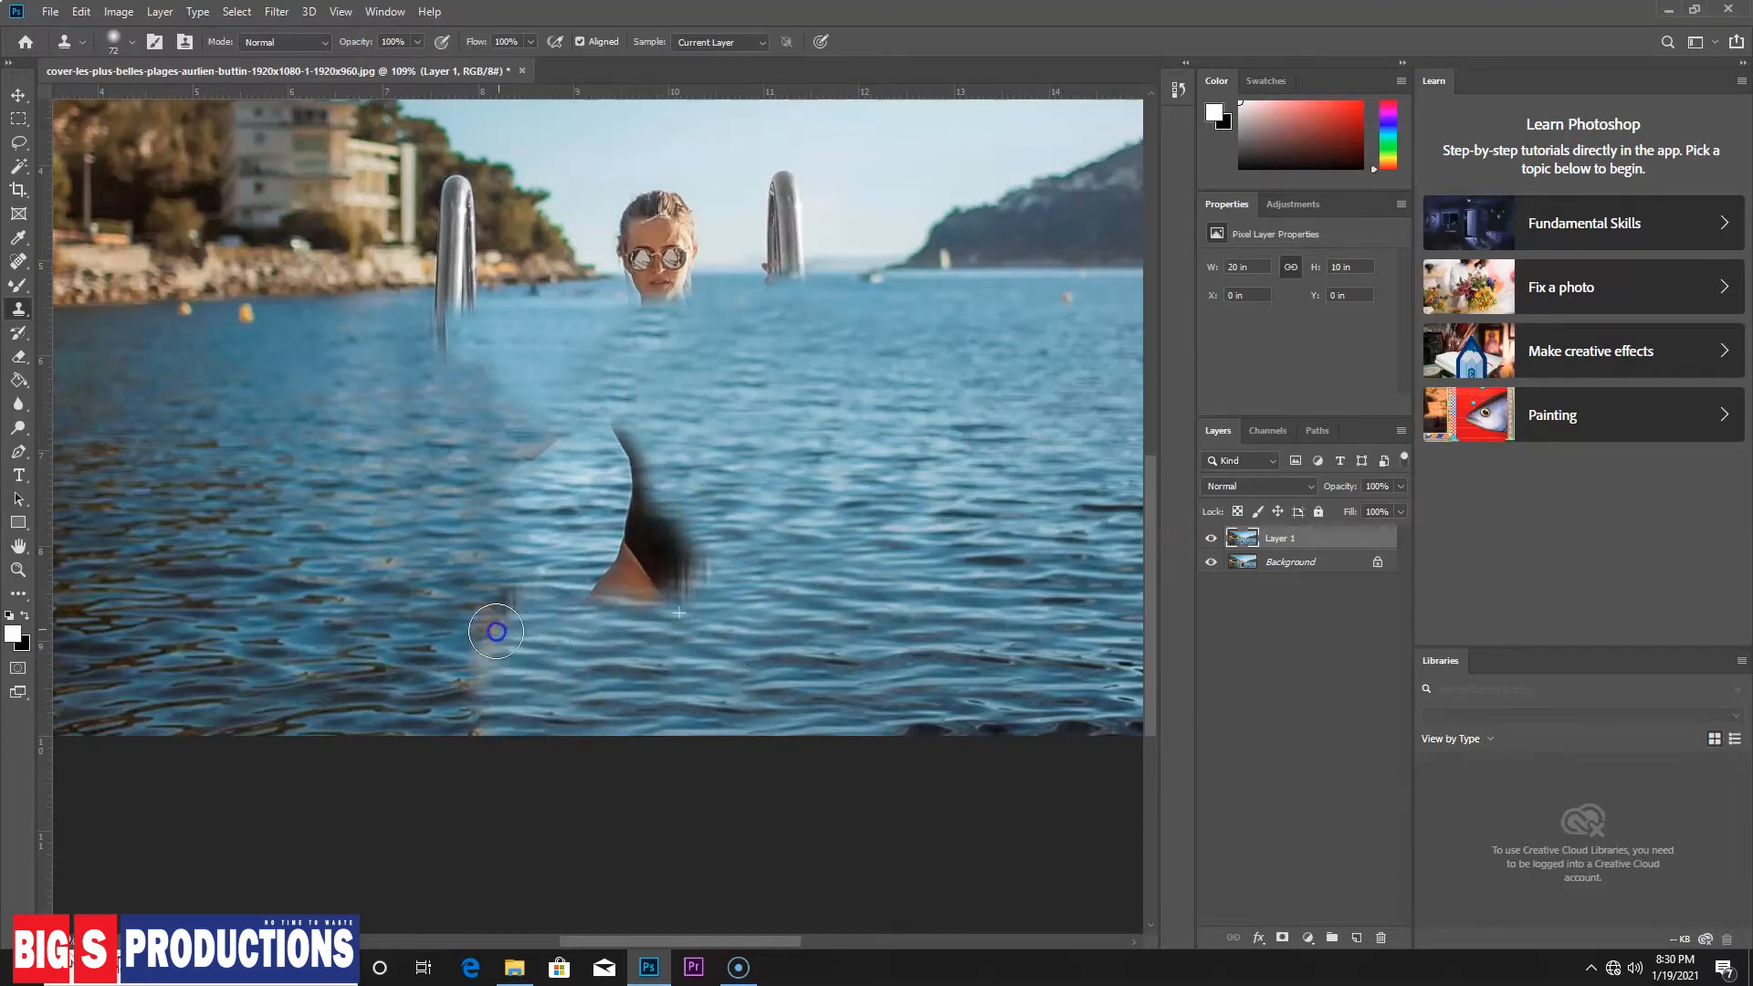
alt+click(483, 632)
alt+click(394, 583)
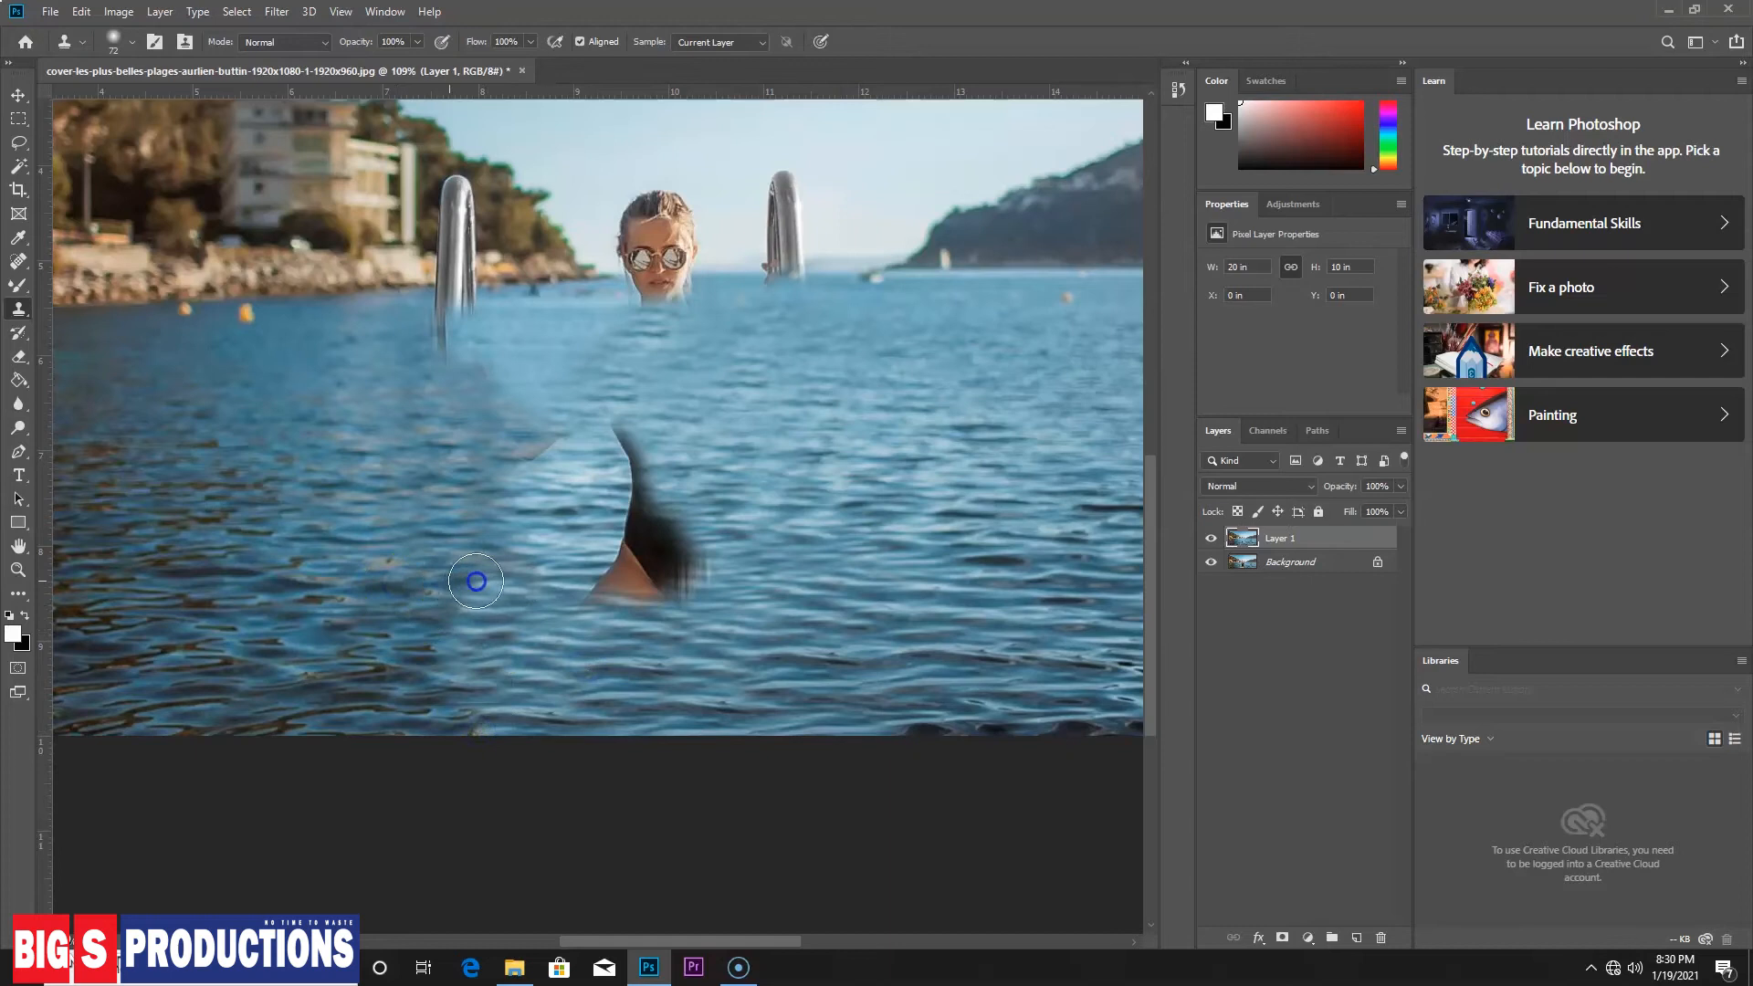
mouse_move(478, 684)
mouse_down()
mouse_move(488, 640)
mouse_move(478, 741)
mouse_move(509, 631)
mouse_up()
alt+click(540, 500)
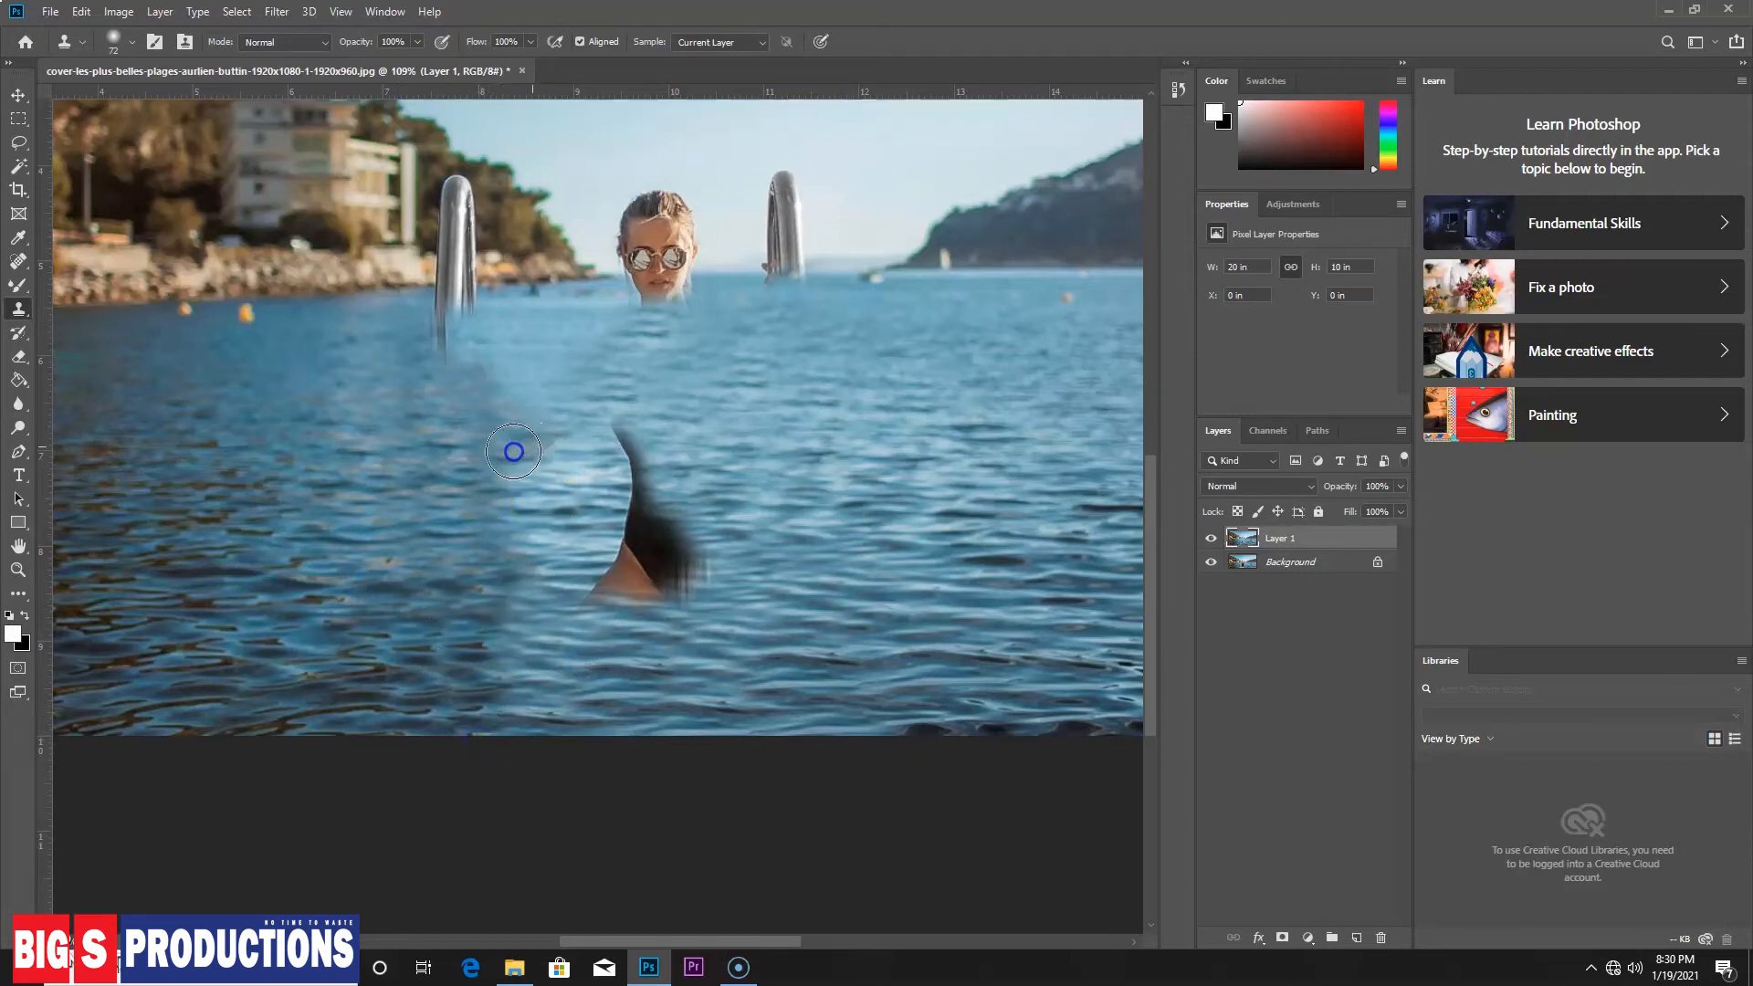
Clone water over the woman's remaining hip and swimsuit and over the dark patch left in the water
alt+click(546, 507)
mouse_move(610, 481)
mouse_down()
mouse_move(637, 447)
mouse_move(616, 442)
mouse_move(614, 501)
mouse_move(649, 494)
mouse_move(593, 579)
mouse_move(741, 570)
mouse_move(797, 530)
mouse_move(816, 537)
mouse_move(627, 590)
mouse_move(689, 545)
mouse_move(656, 519)
mouse_move(583, 583)
mouse_up()
alt+click(563, 499)
alt+click(815, 538)
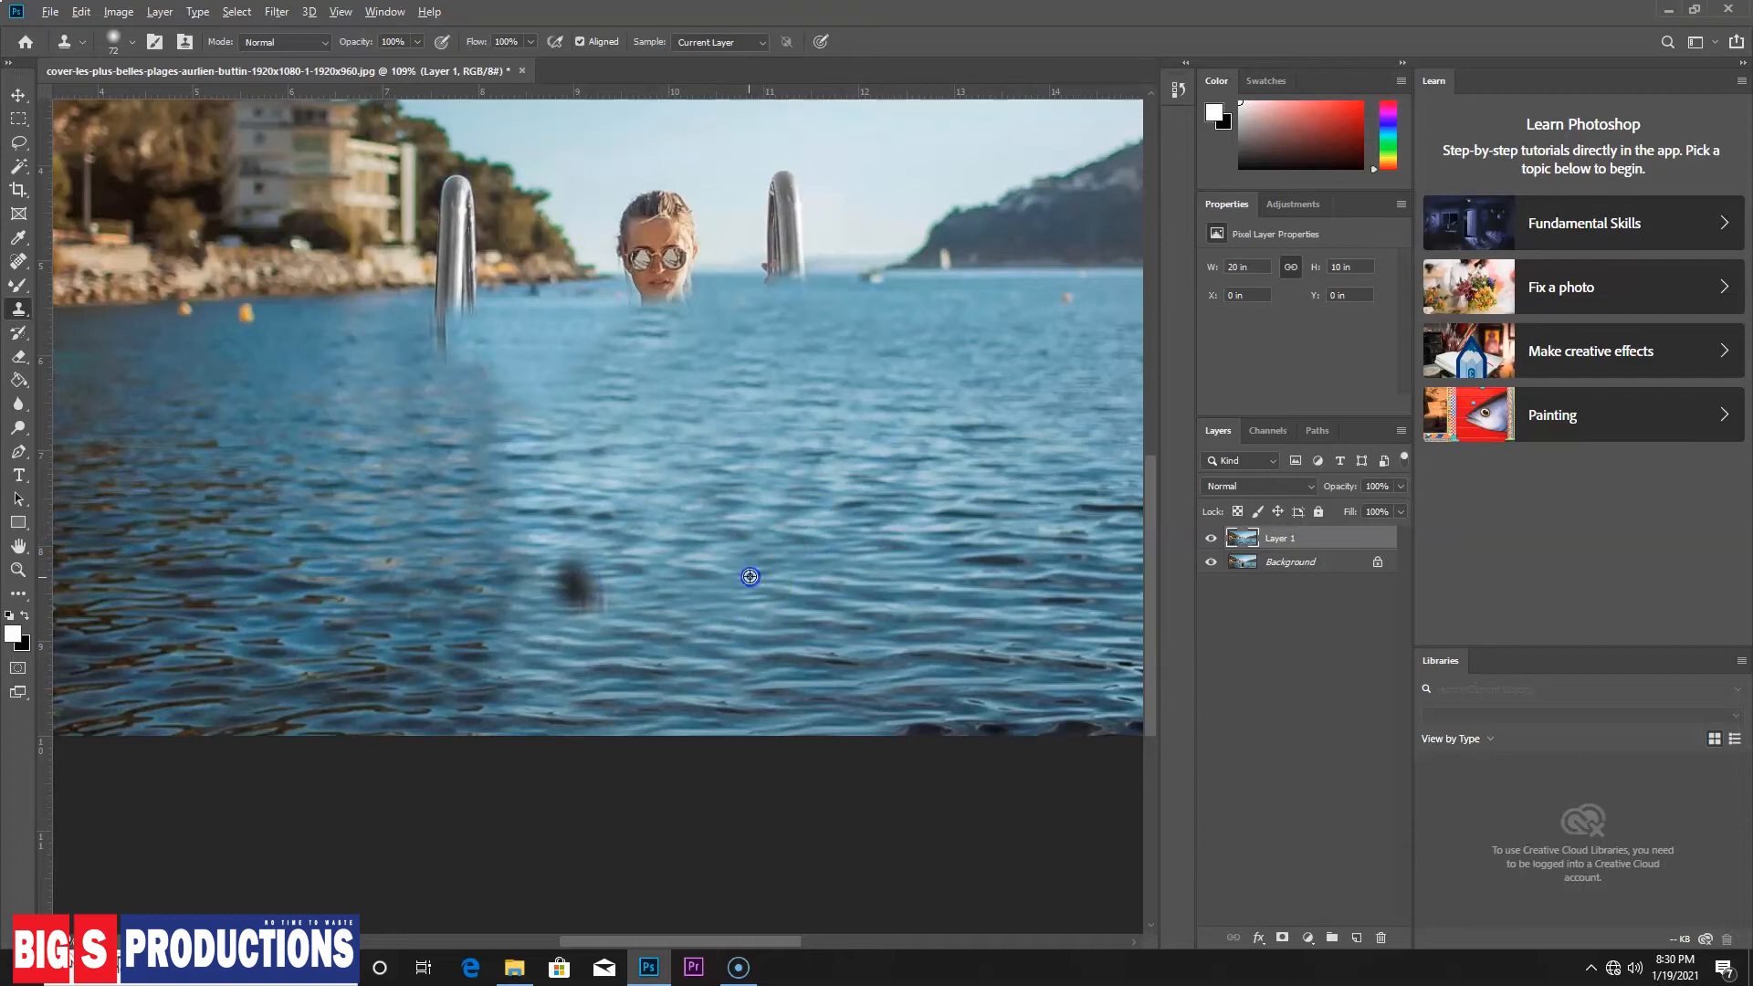
mouse_move(559, 602)
mouse_down()
mouse_move(600, 606)
mouse_move(569, 581)
mouse_up()
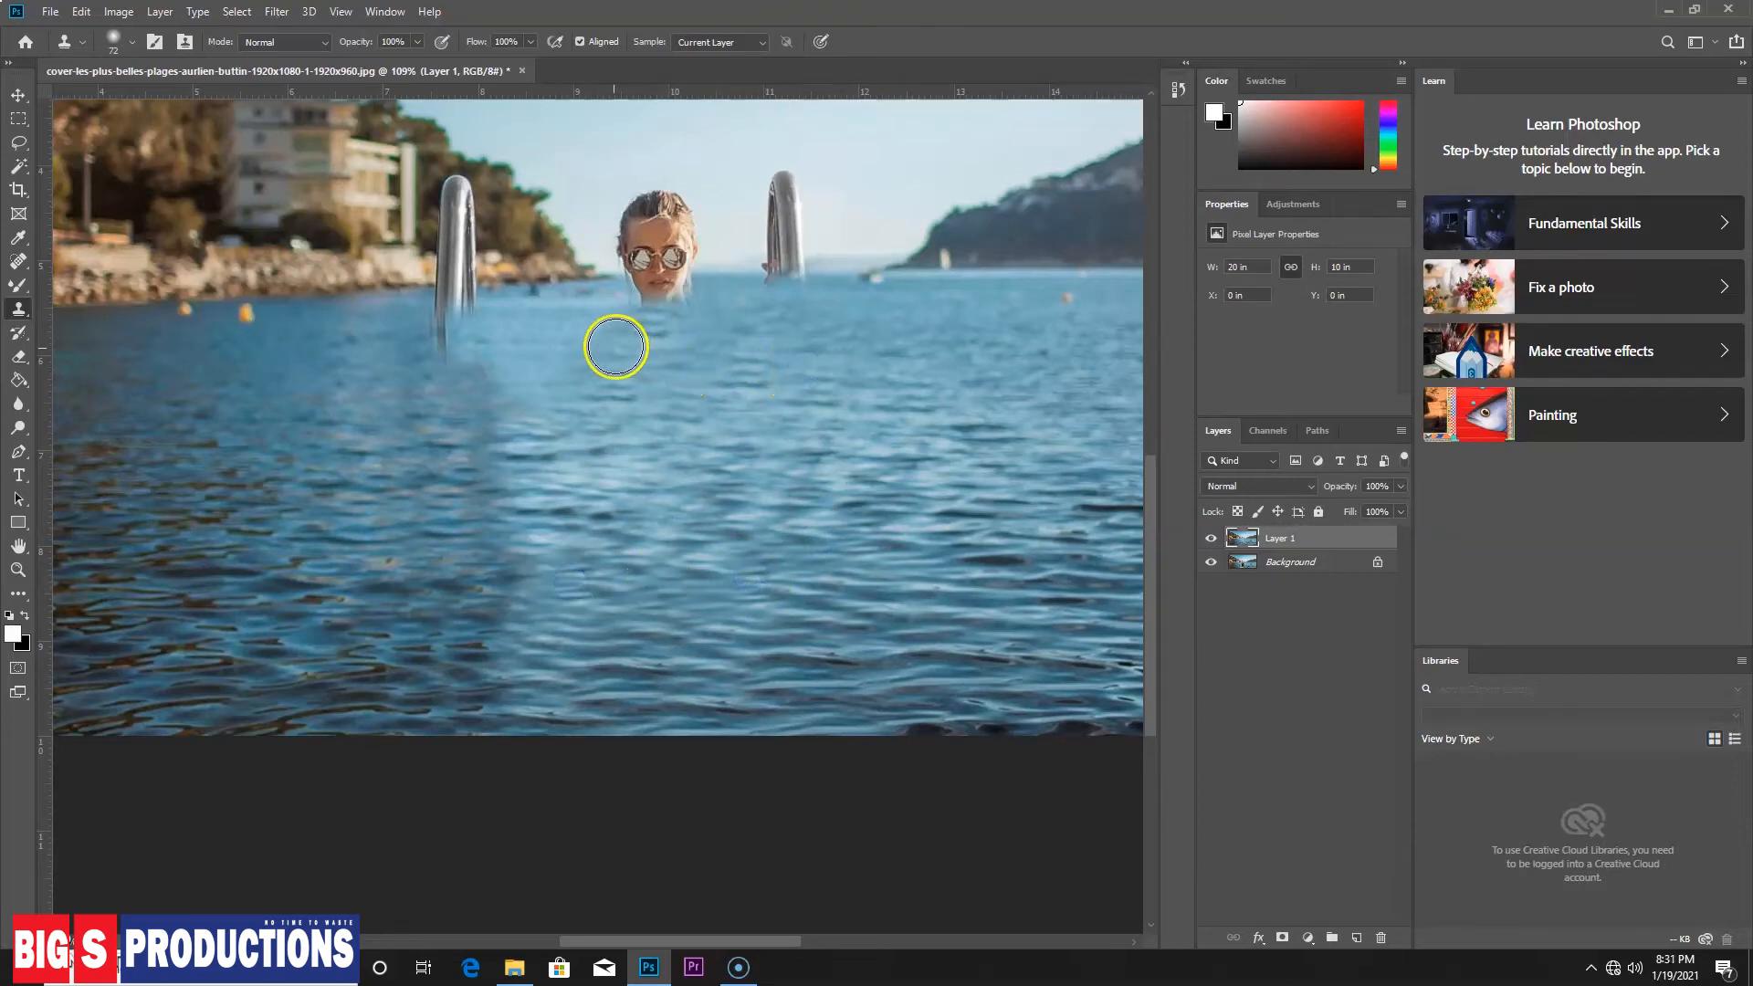
Set the Clone Stamp brush to 47 px and clone sky over the right handrail above the horizon
mouse_move(578, 347)
mouse_down()
mouse_move(648, 411)
mouse_move(890, 399)
mouse_move(897, 419)
mouse_move(750, 360)
mouse_move(725, 268)
mouse_move(714, 290)
mouse_move(816, 312)
mouse_move(806, 139)
mouse_move(789, 273)
mouse_move(838, 229)
mouse_move(862, 330)
mouse_up()
right_click(891, 338)
click(1016, 381)
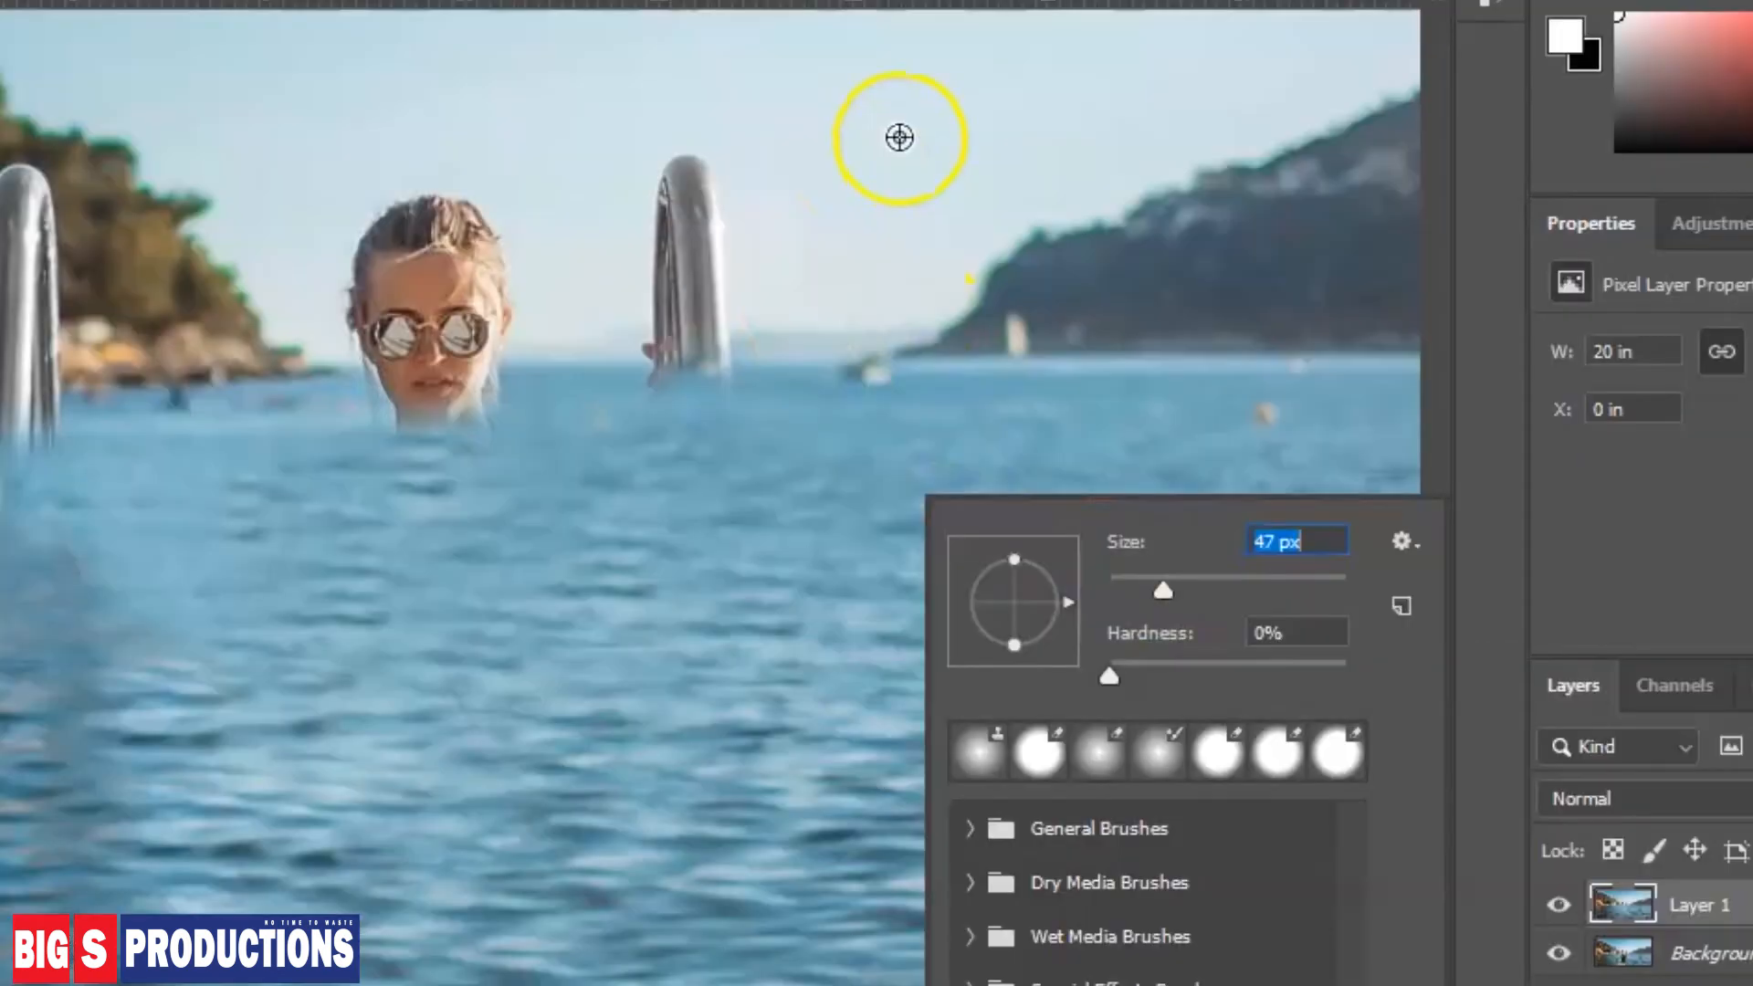
alt+click(897, 136)
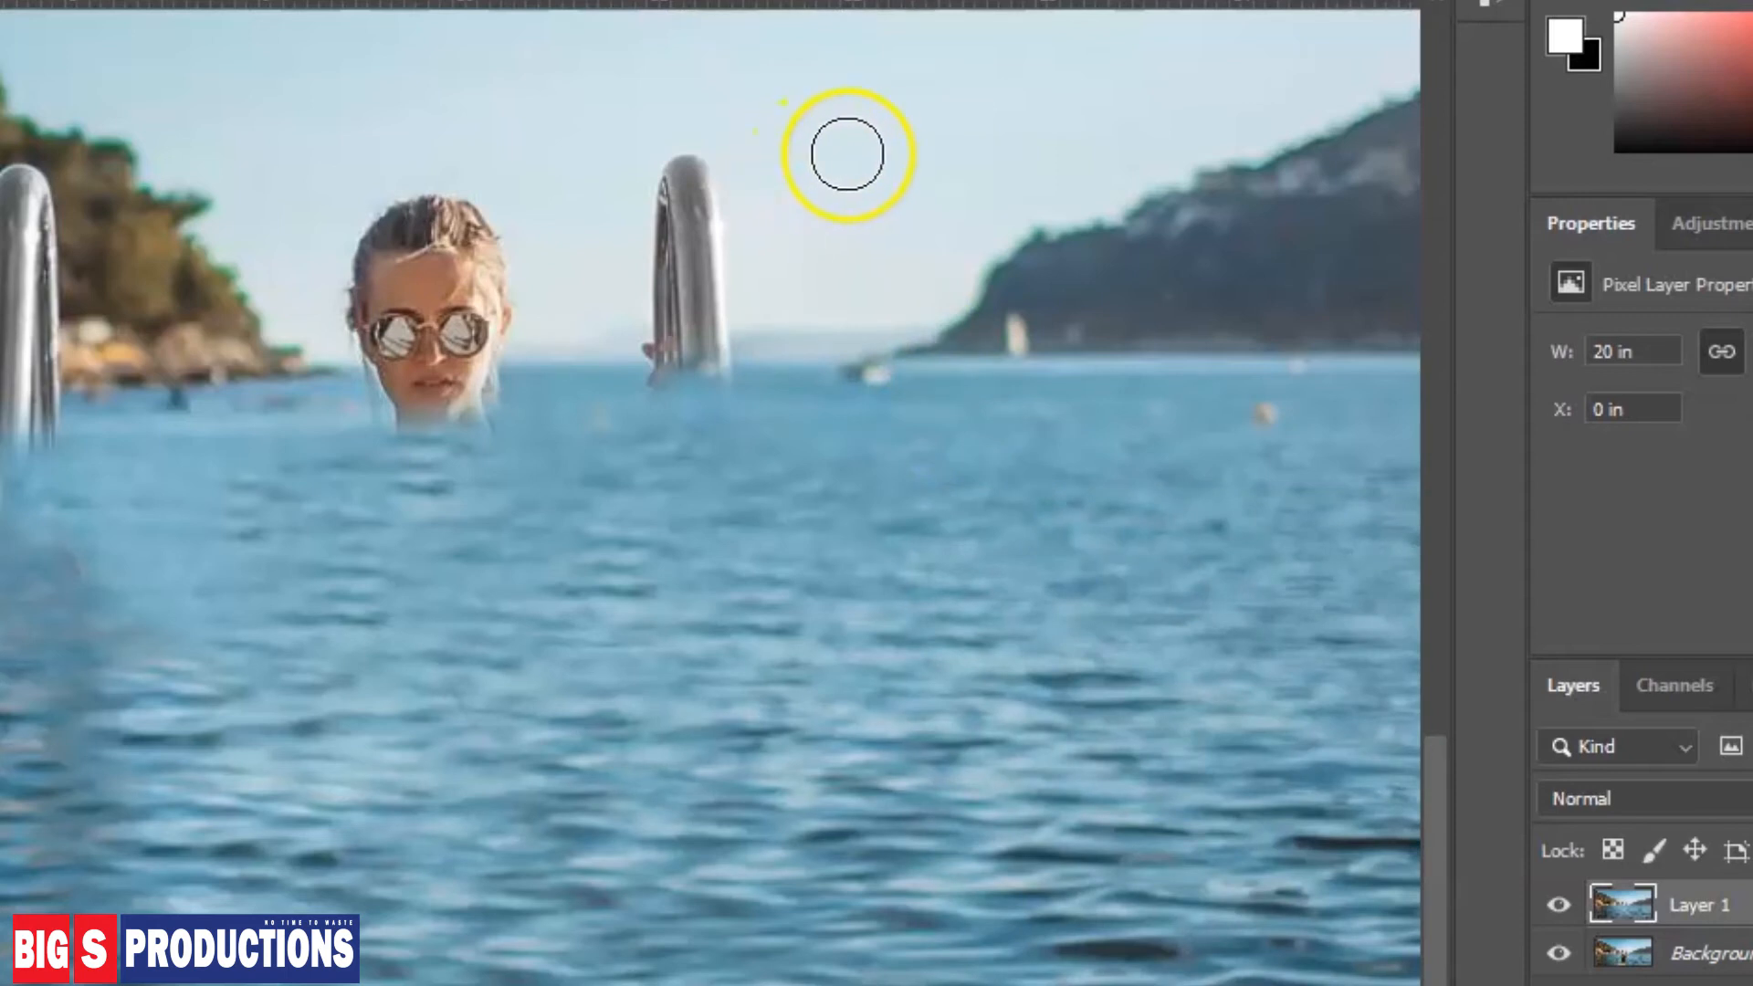
mouse_move(805, 151)
mouse_down()
mouse_move(669, 178)
mouse_move(719, 186)
mouse_move(711, 233)
mouse_move(660, 209)
mouse_move(668, 247)
mouse_move(706, 219)
mouse_move(702, 279)
mouse_move(718, 252)
mouse_move(661, 271)
mouse_move(664, 302)
mouse_move(727, 286)
mouse_up()
alt+click(812, 329)
drag(688, 332, 672, 316)
alt+click(807, 242)
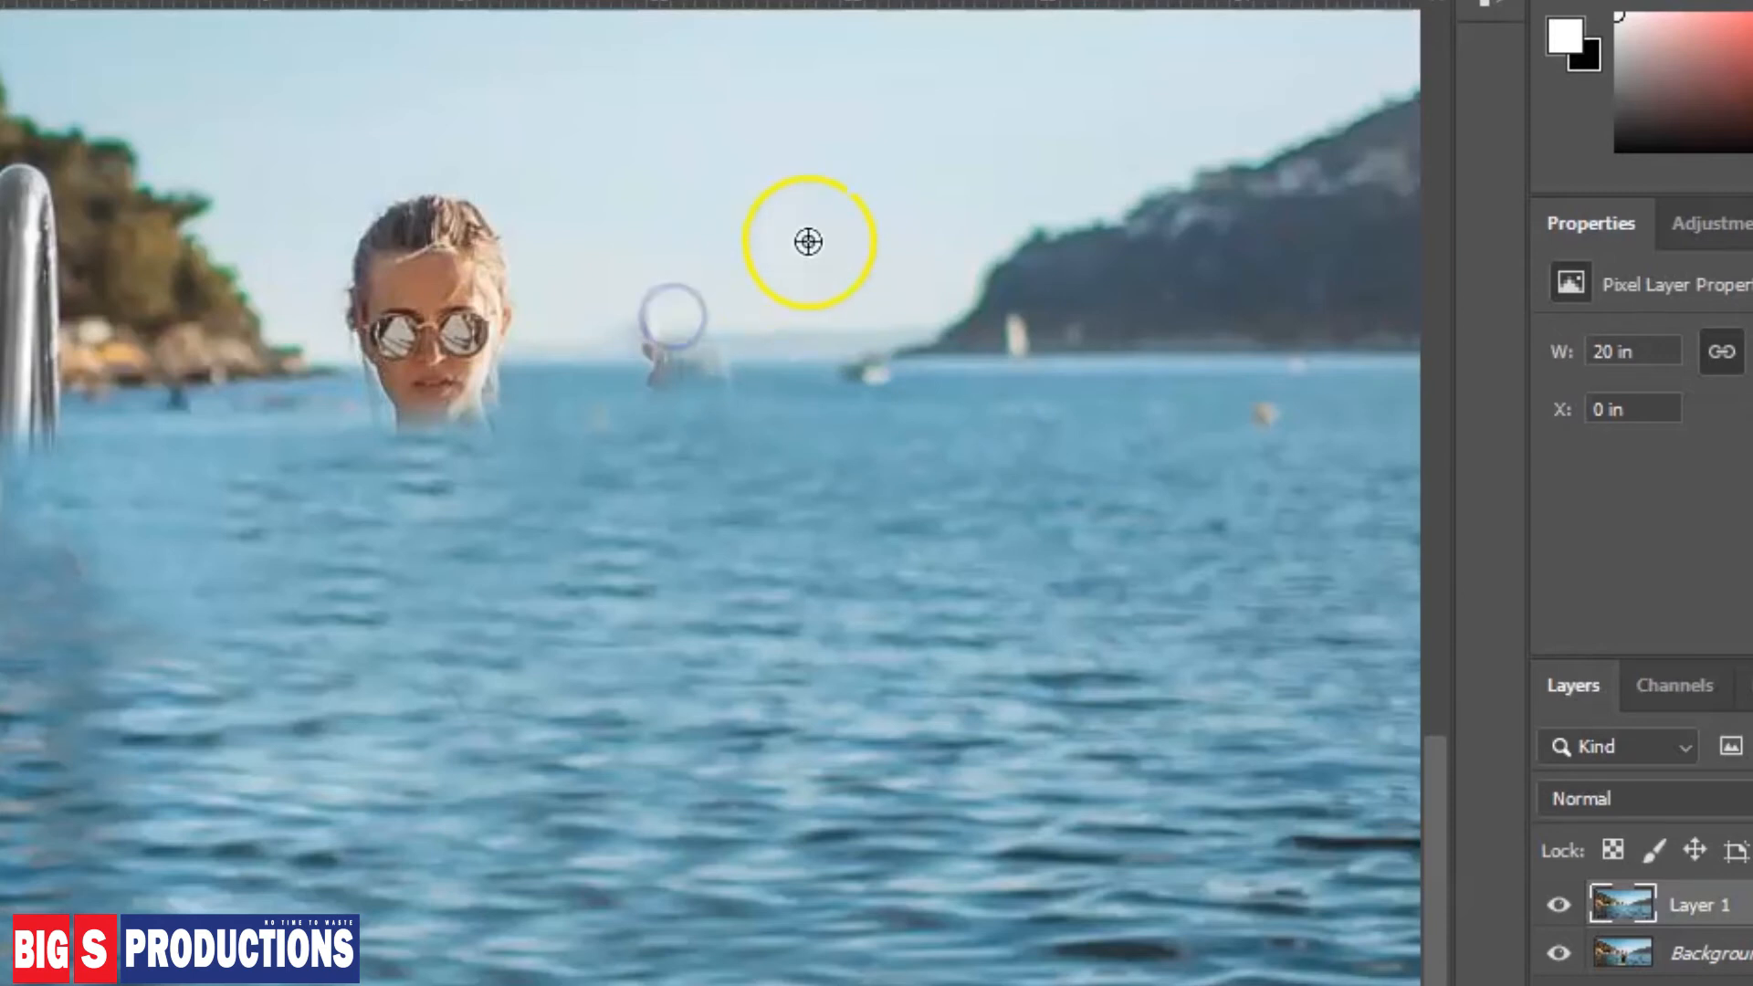
click(649, 310)
Clone water over the right handrail's remaining base and the fingers at the horizon
click(713, 475)
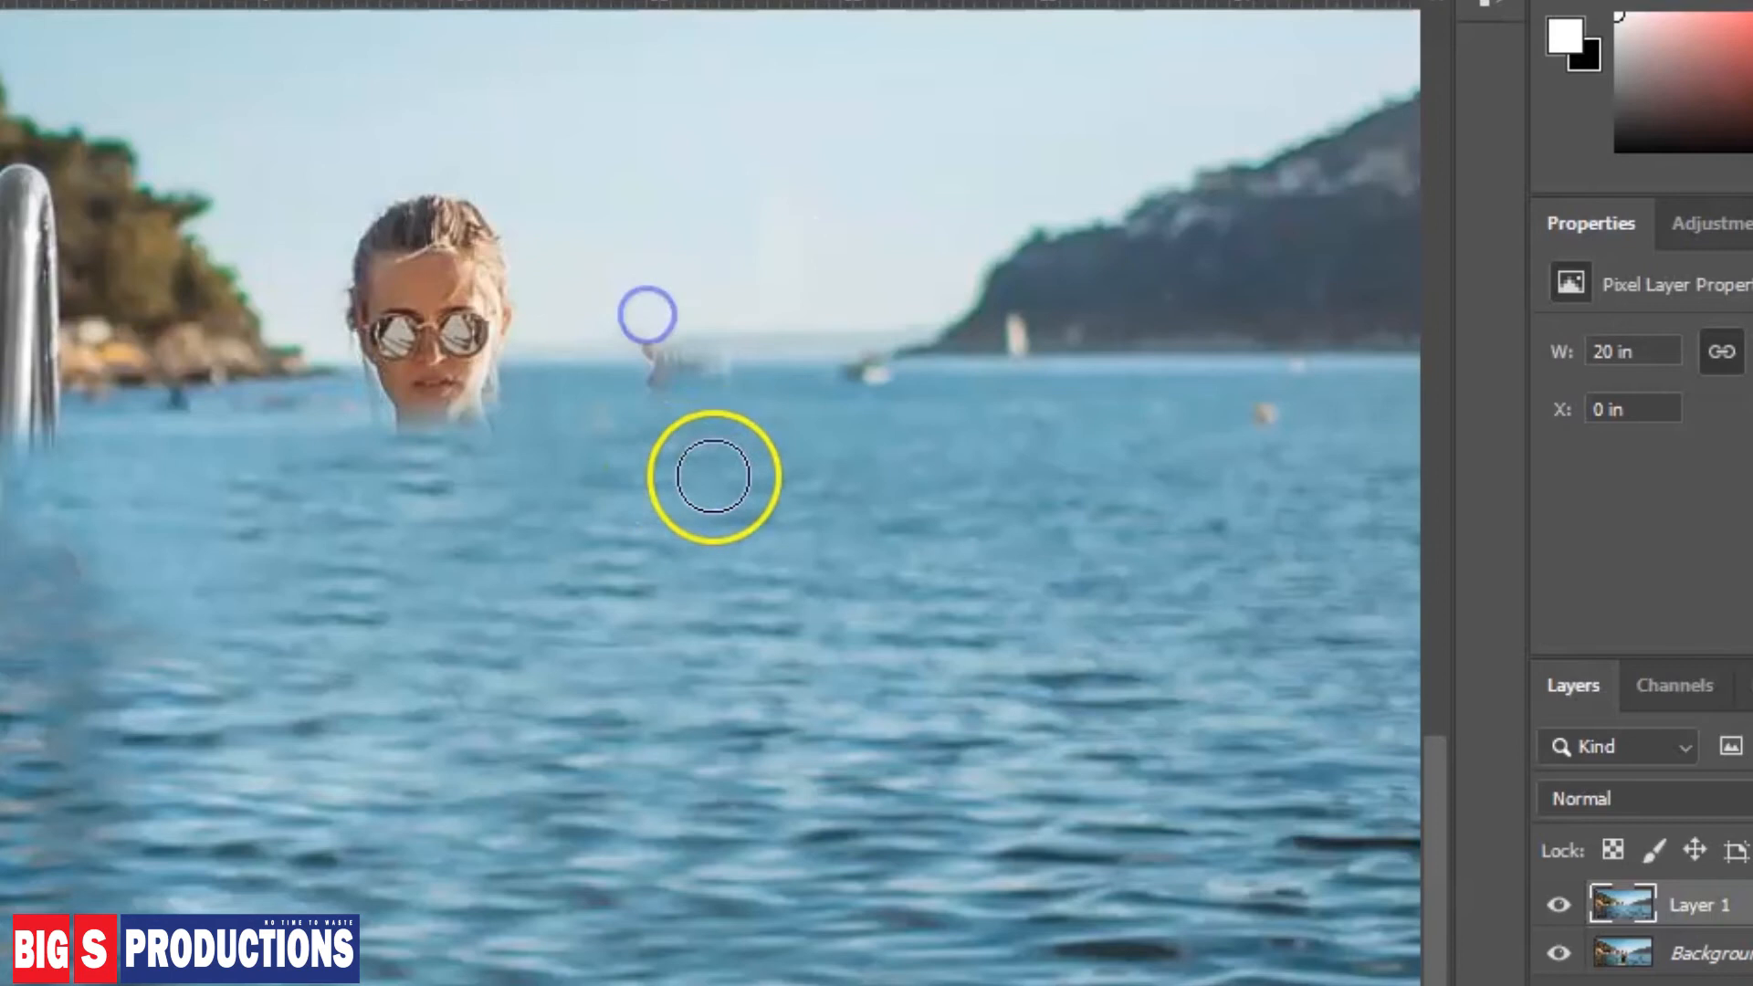
alt+click(748, 441)
drag(719, 375, 630, 375)
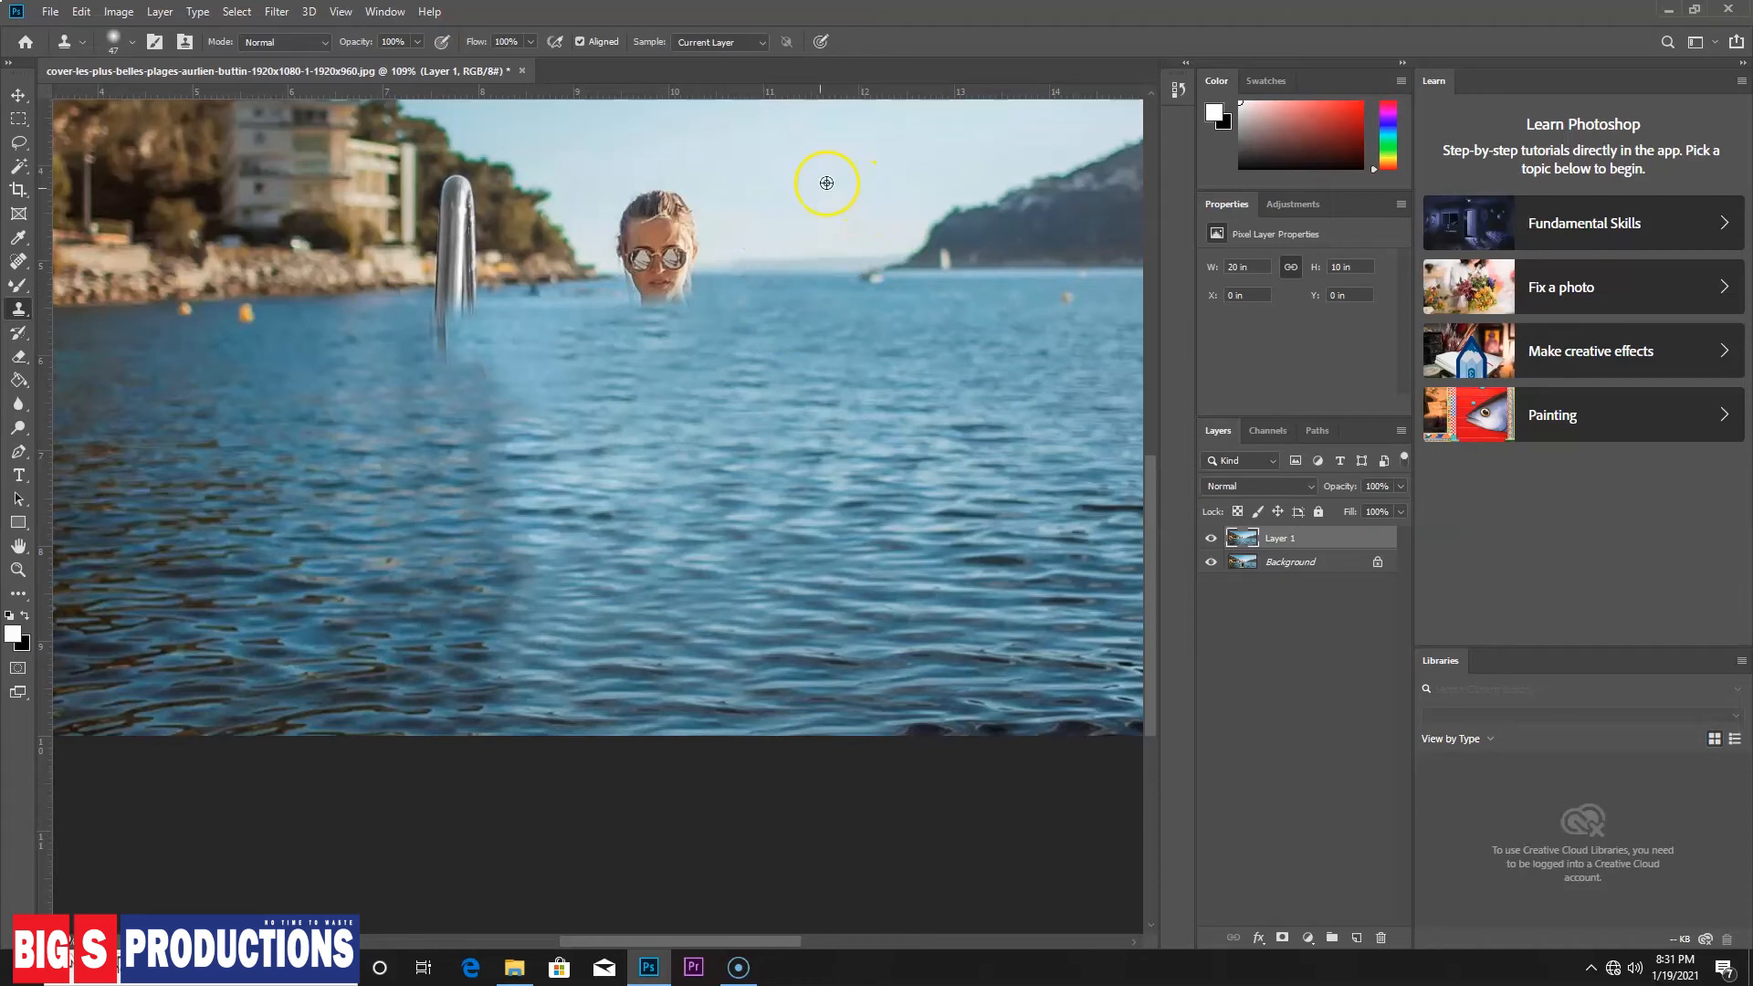
Clone sky over the woman's hair, sunglasses and upper face down to the horizon
mouse_move(692, 243)
mouse_down()
mouse_move(656, 193)
mouse_move(633, 231)
mouse_move(390, 334)
mouse_move(444, 268)
mouse_move(426, 260)
mouse_move(659, 223)
mouse_up()
alt+click(752, 203)
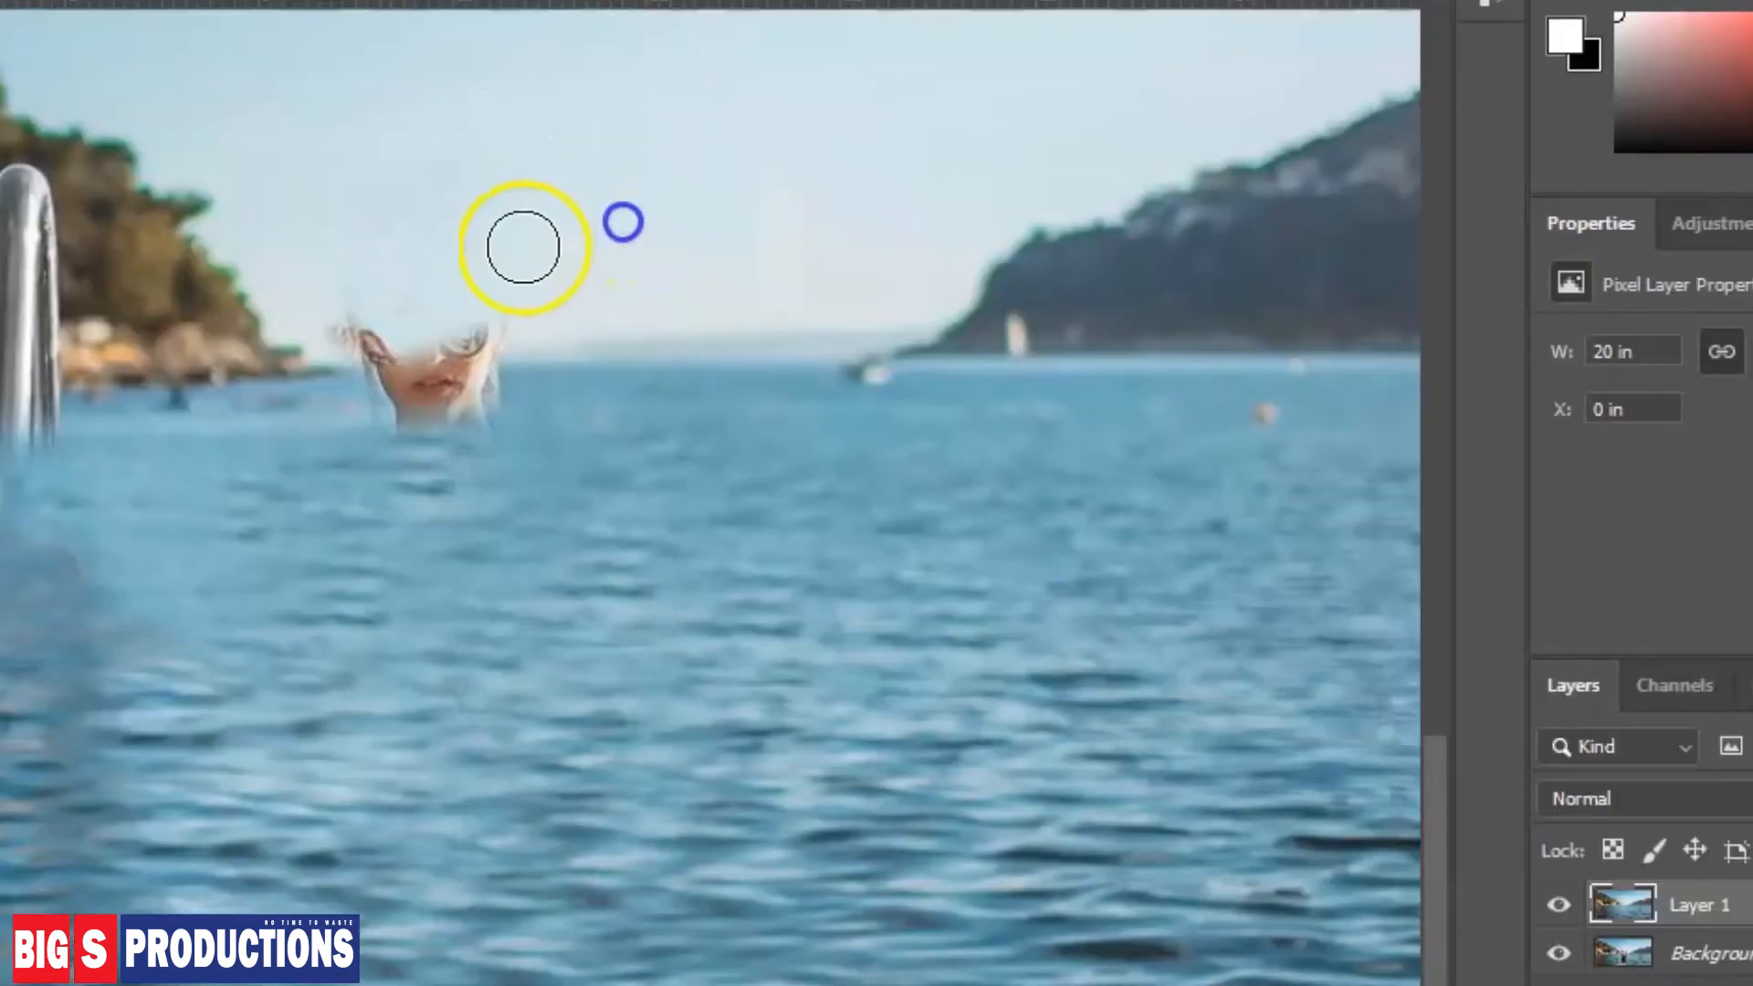
mouse_move(523, 246)
mouse_down()
mouse_move(419, 238)
mouse_move(364, 314)
mouse_move(372, 333)
mouse_move(356, 329)
mouse_move(503, 326)
mouse_up()
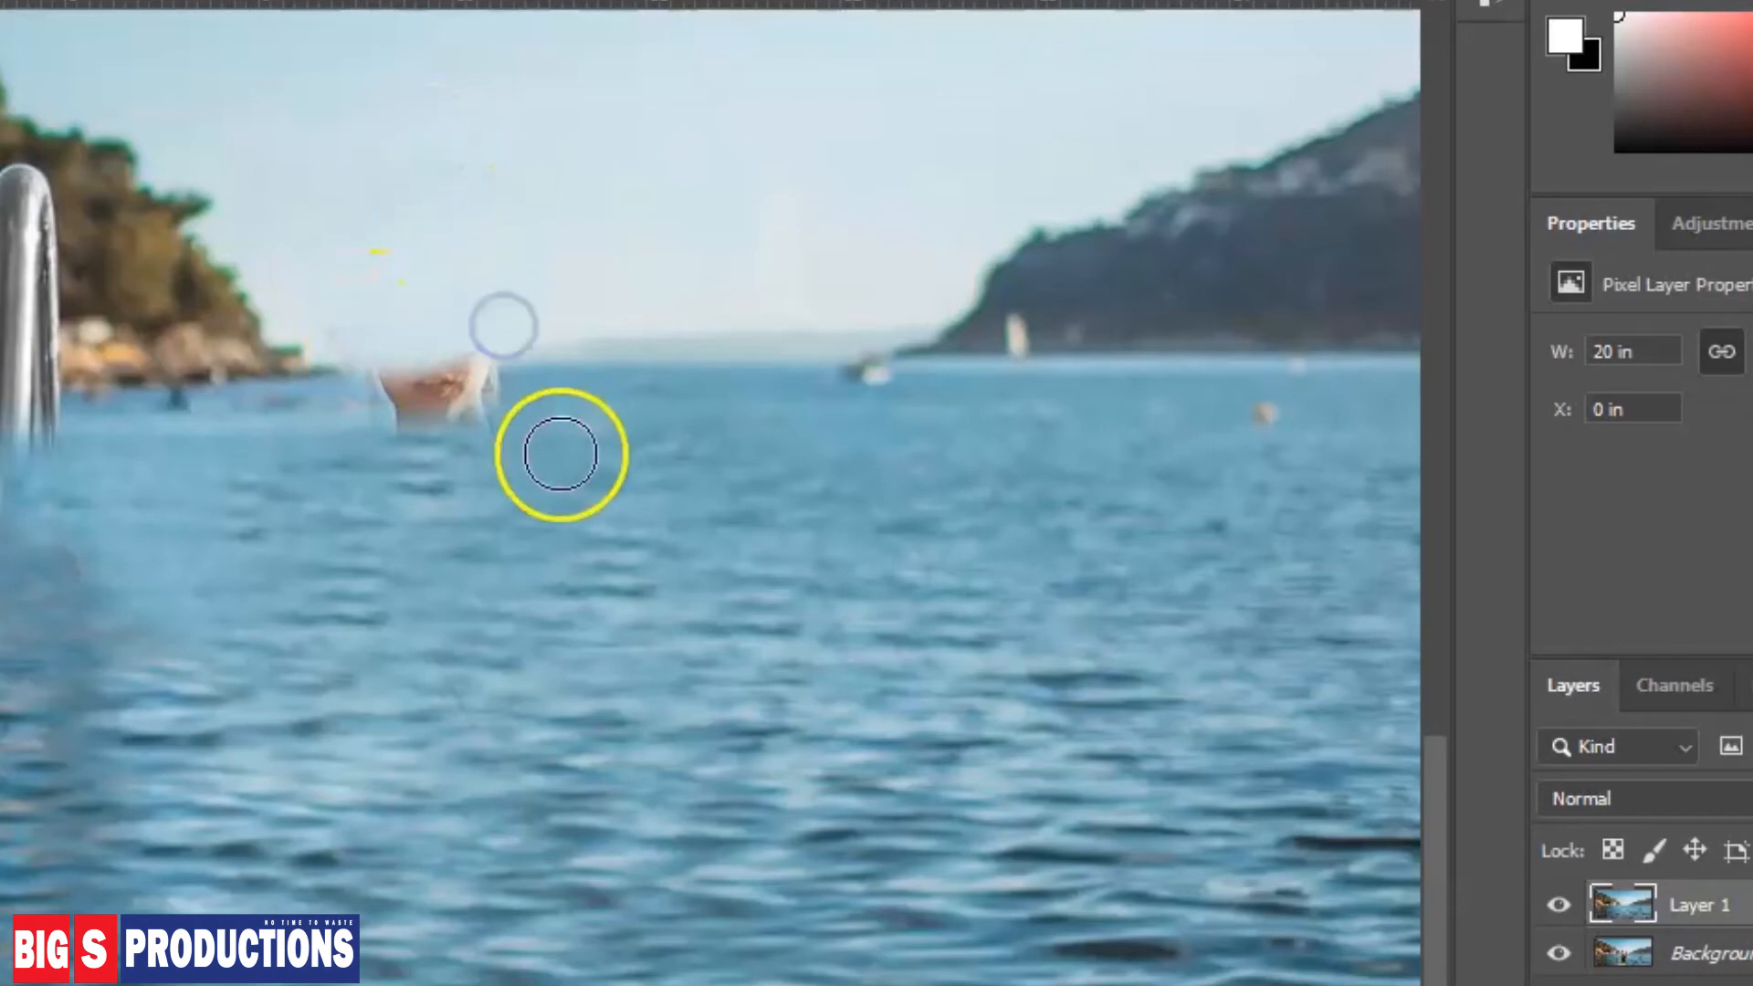
Clone water over the woman's remaining mouth and chin and blend the horizon beside them
alt+click(498, 495)
mouse_move(490, 438)
mouse_down()
mouse_move(432, 400)
mouse_move(375, 412)
mouse_move(460, 417)
mouse_up()
alt+click(435, 494)
drag(576, 426, 636, 420)
alt+click(592, 366)
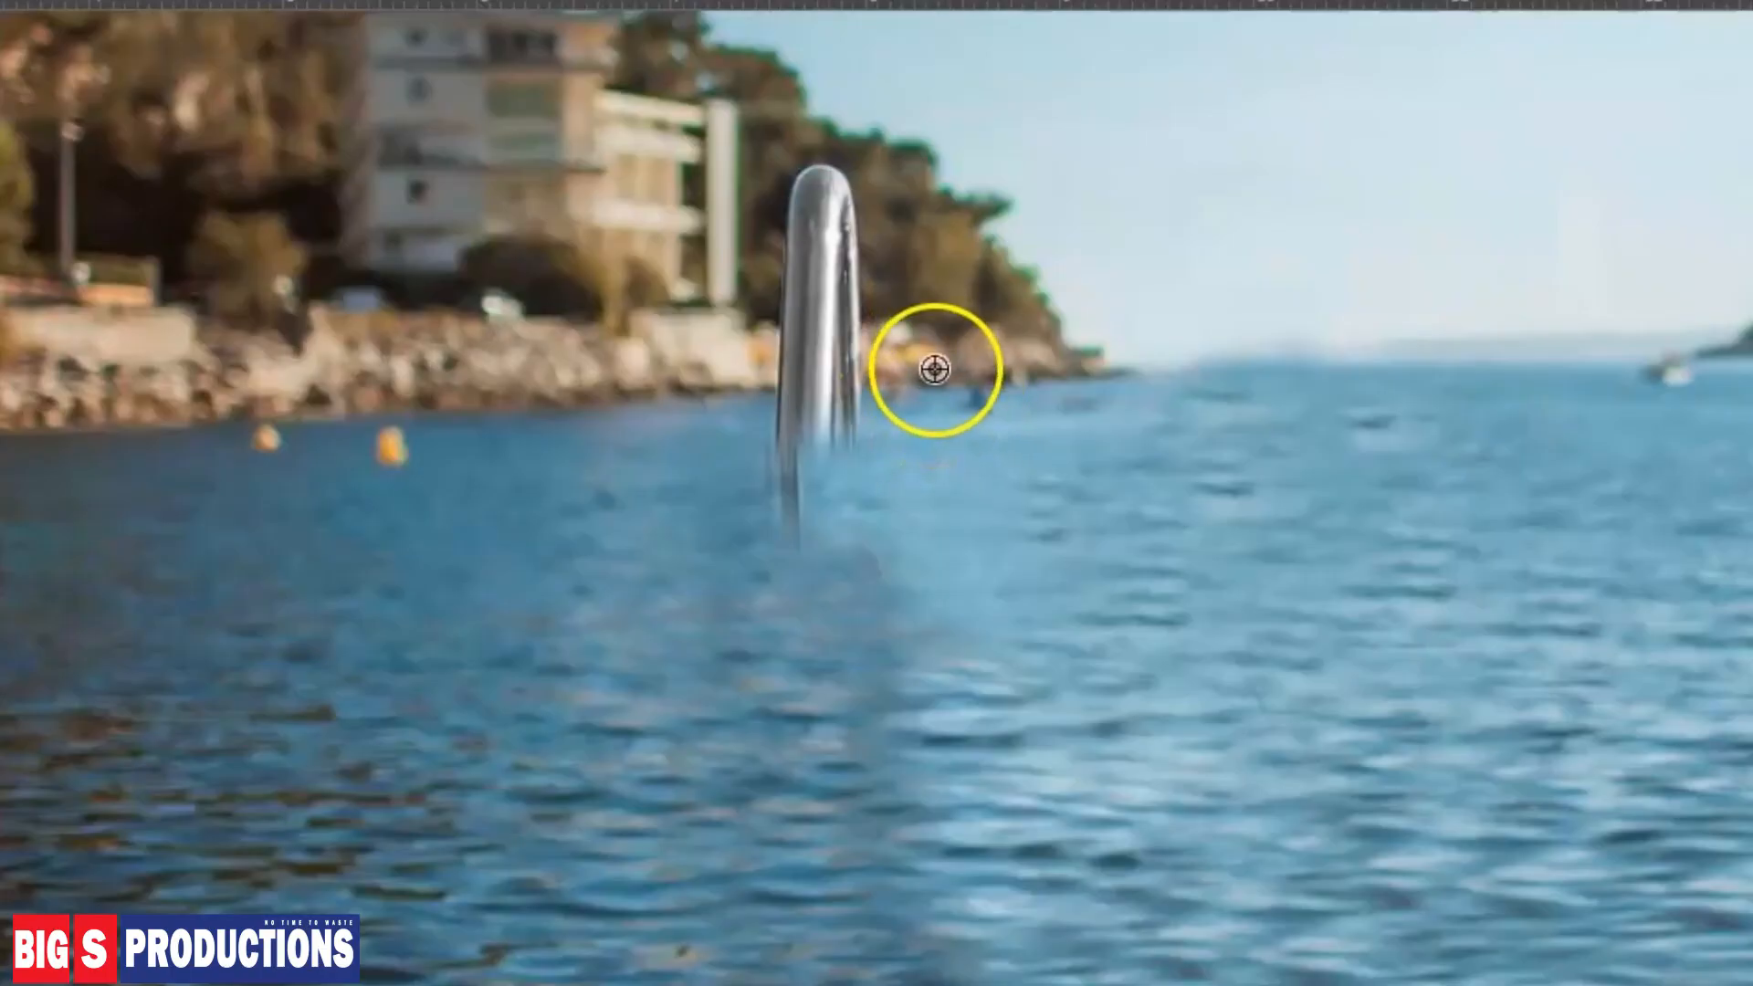
alt+click(934, 369)
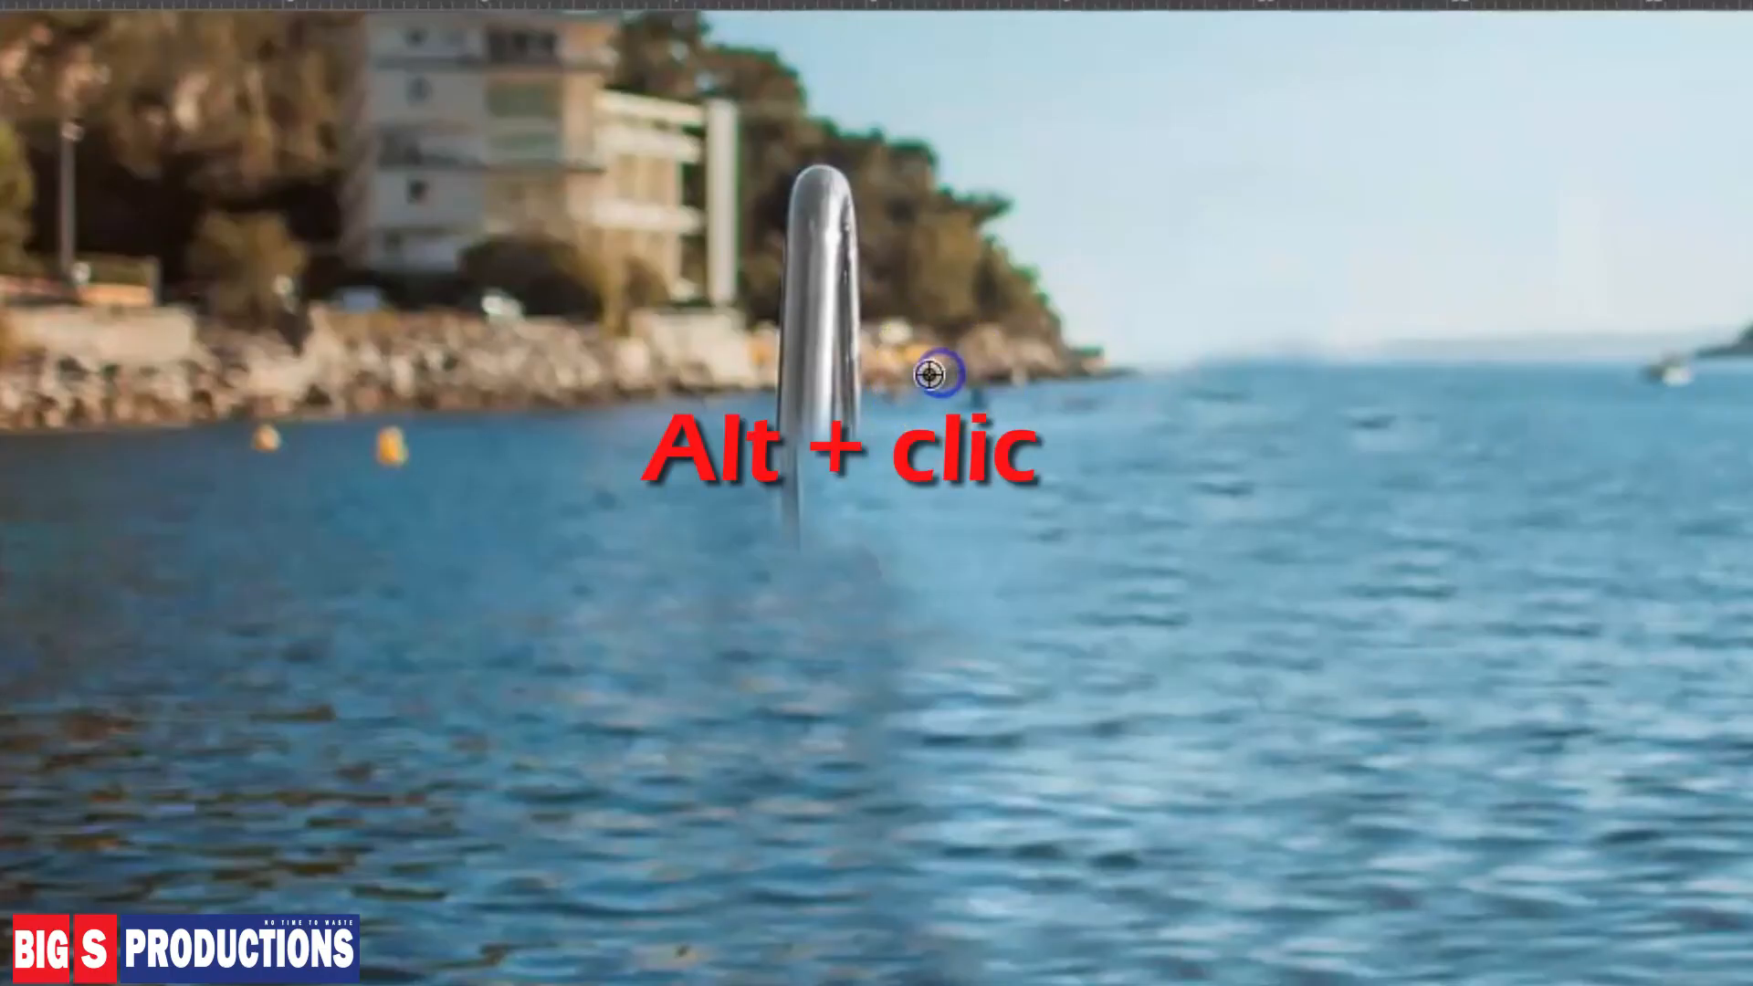
mouse_move(862, 375)
mouse_down()
mouse_move(852, 244)
mouse_move(818, 193)
mouse_move(820, 274)
mouse_up()
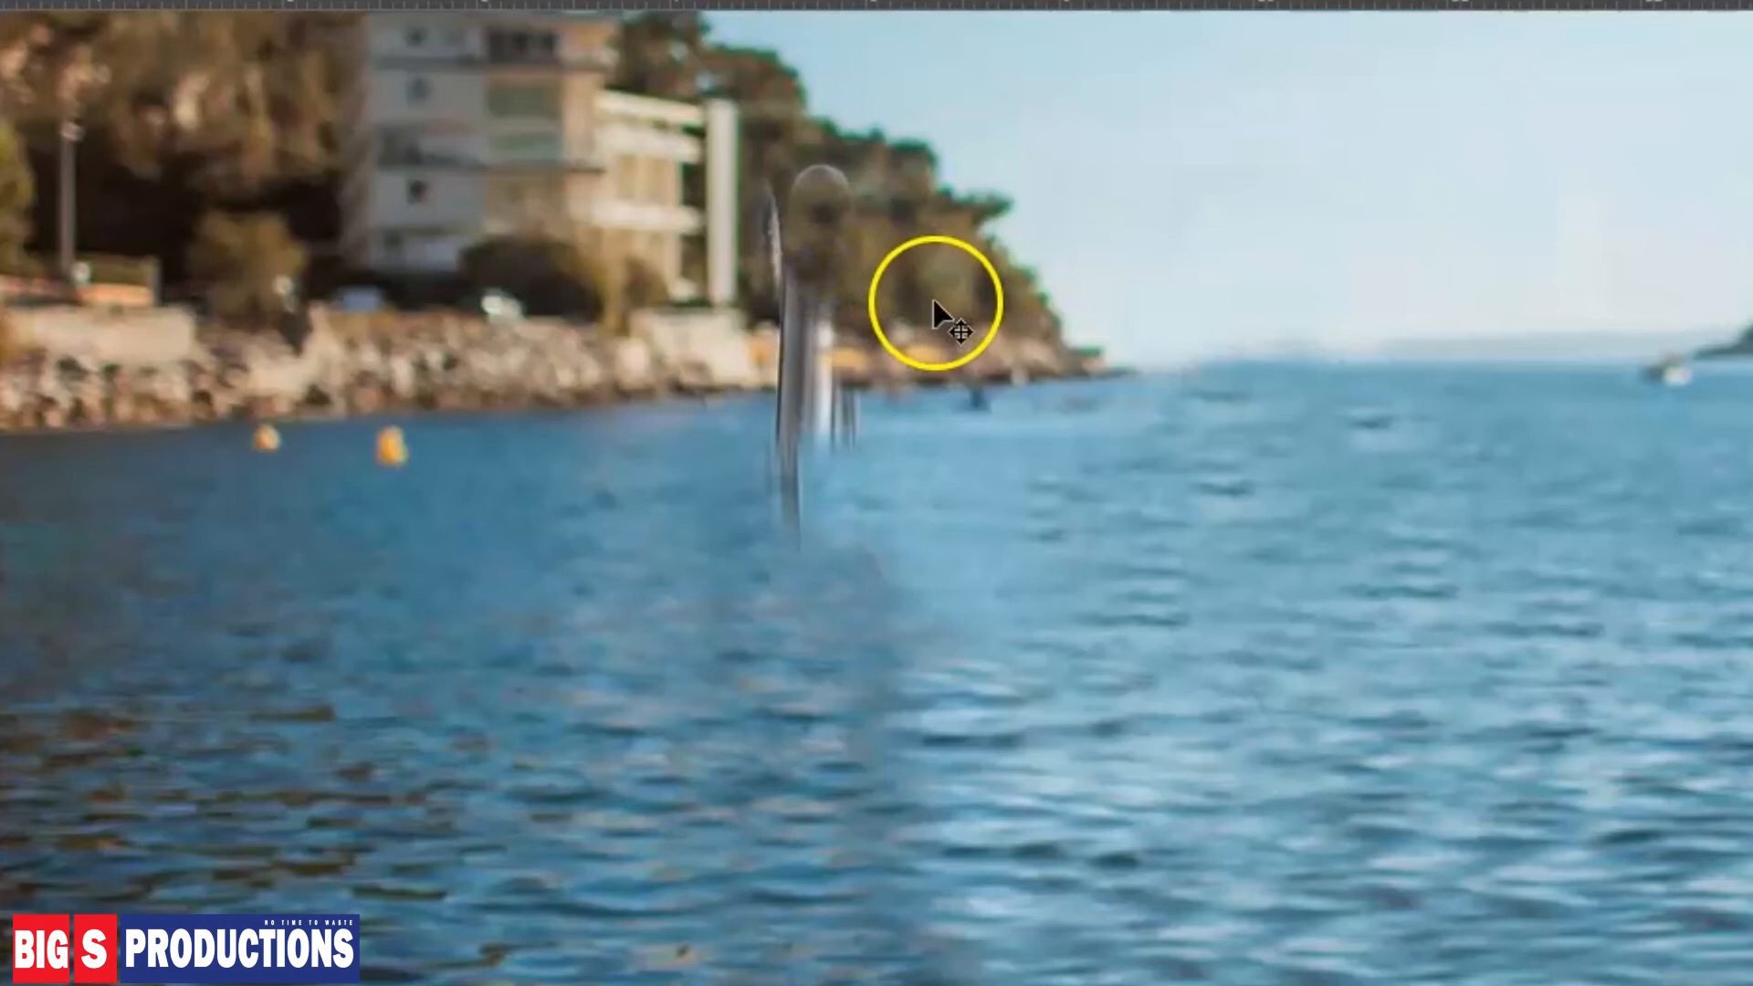
key(ctrl+z)
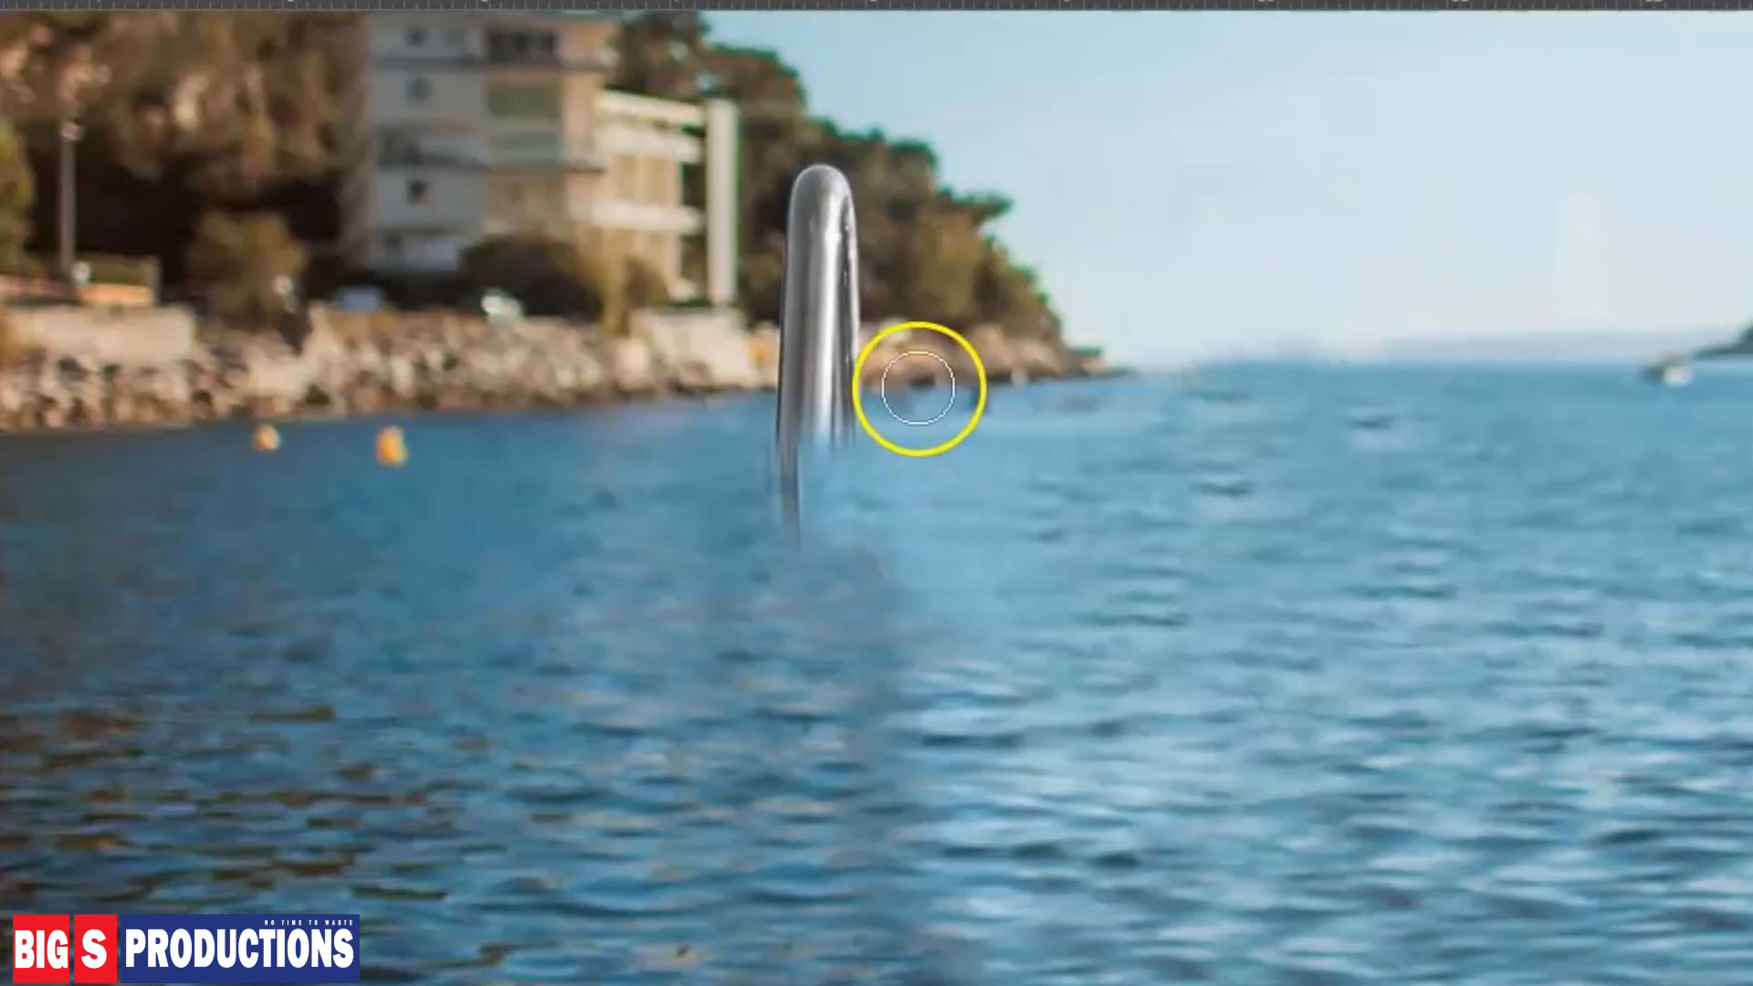
Clone trees and rocky shoreline over the middle and lower parts of the left handrail
alt+click(929, 374)
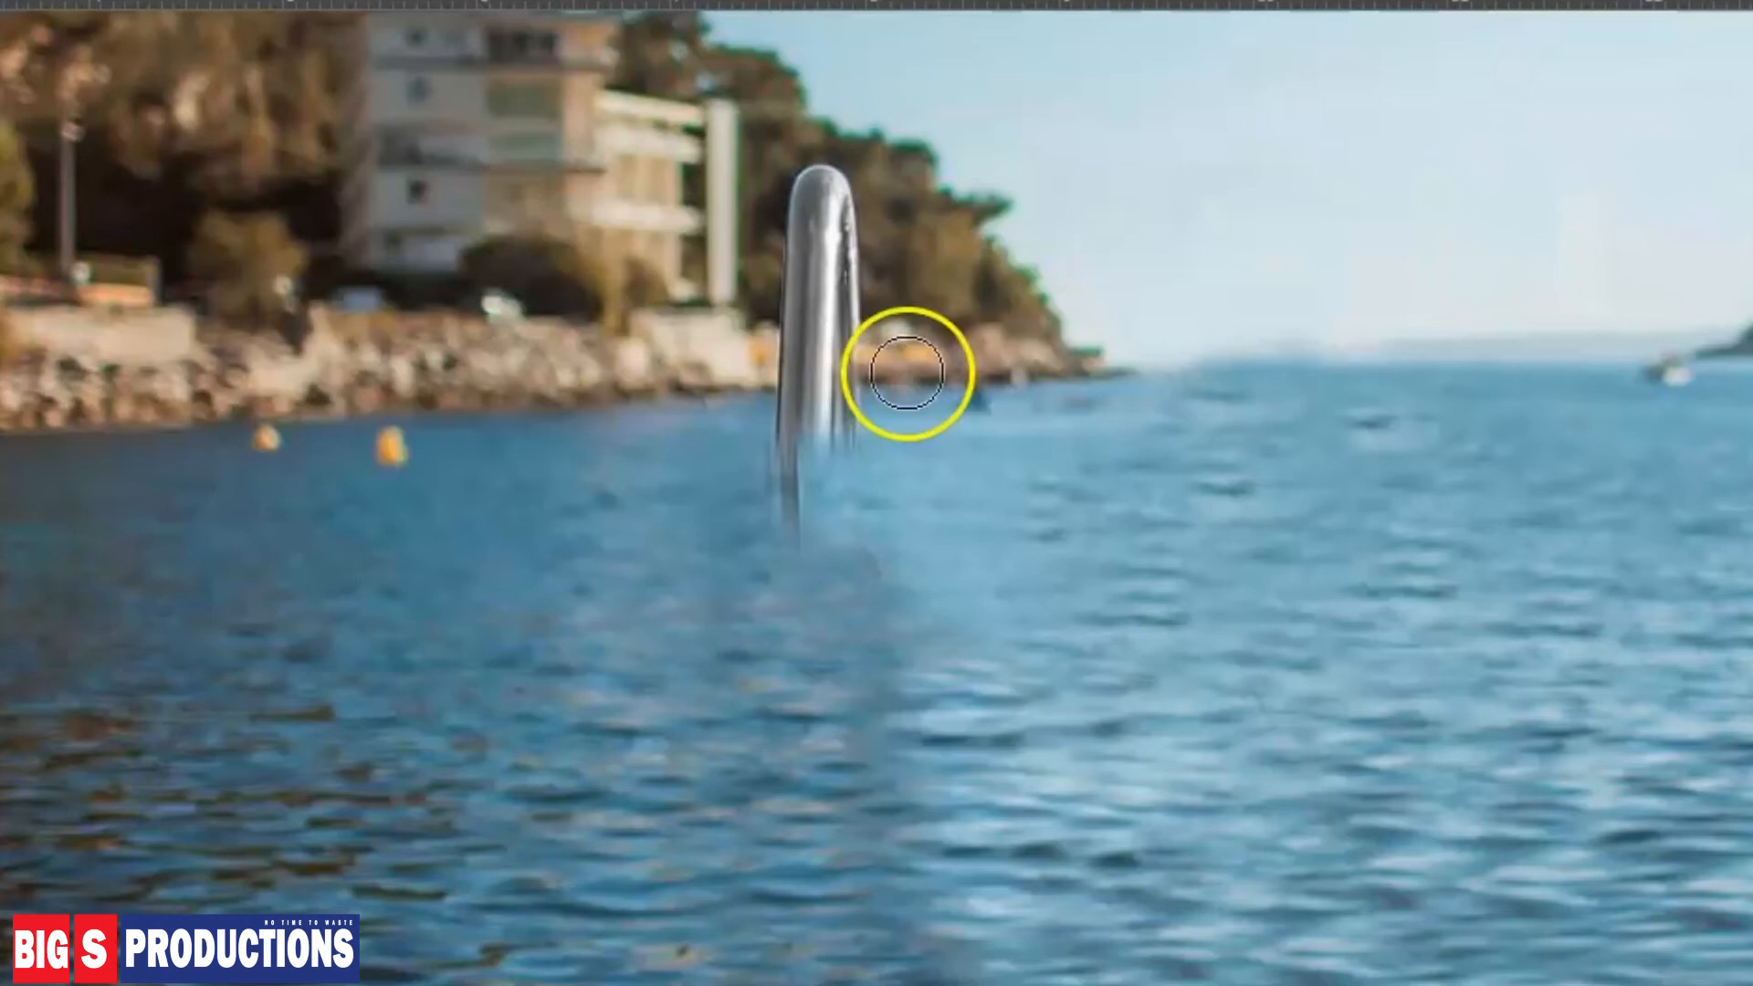
alt+click(984, 368)
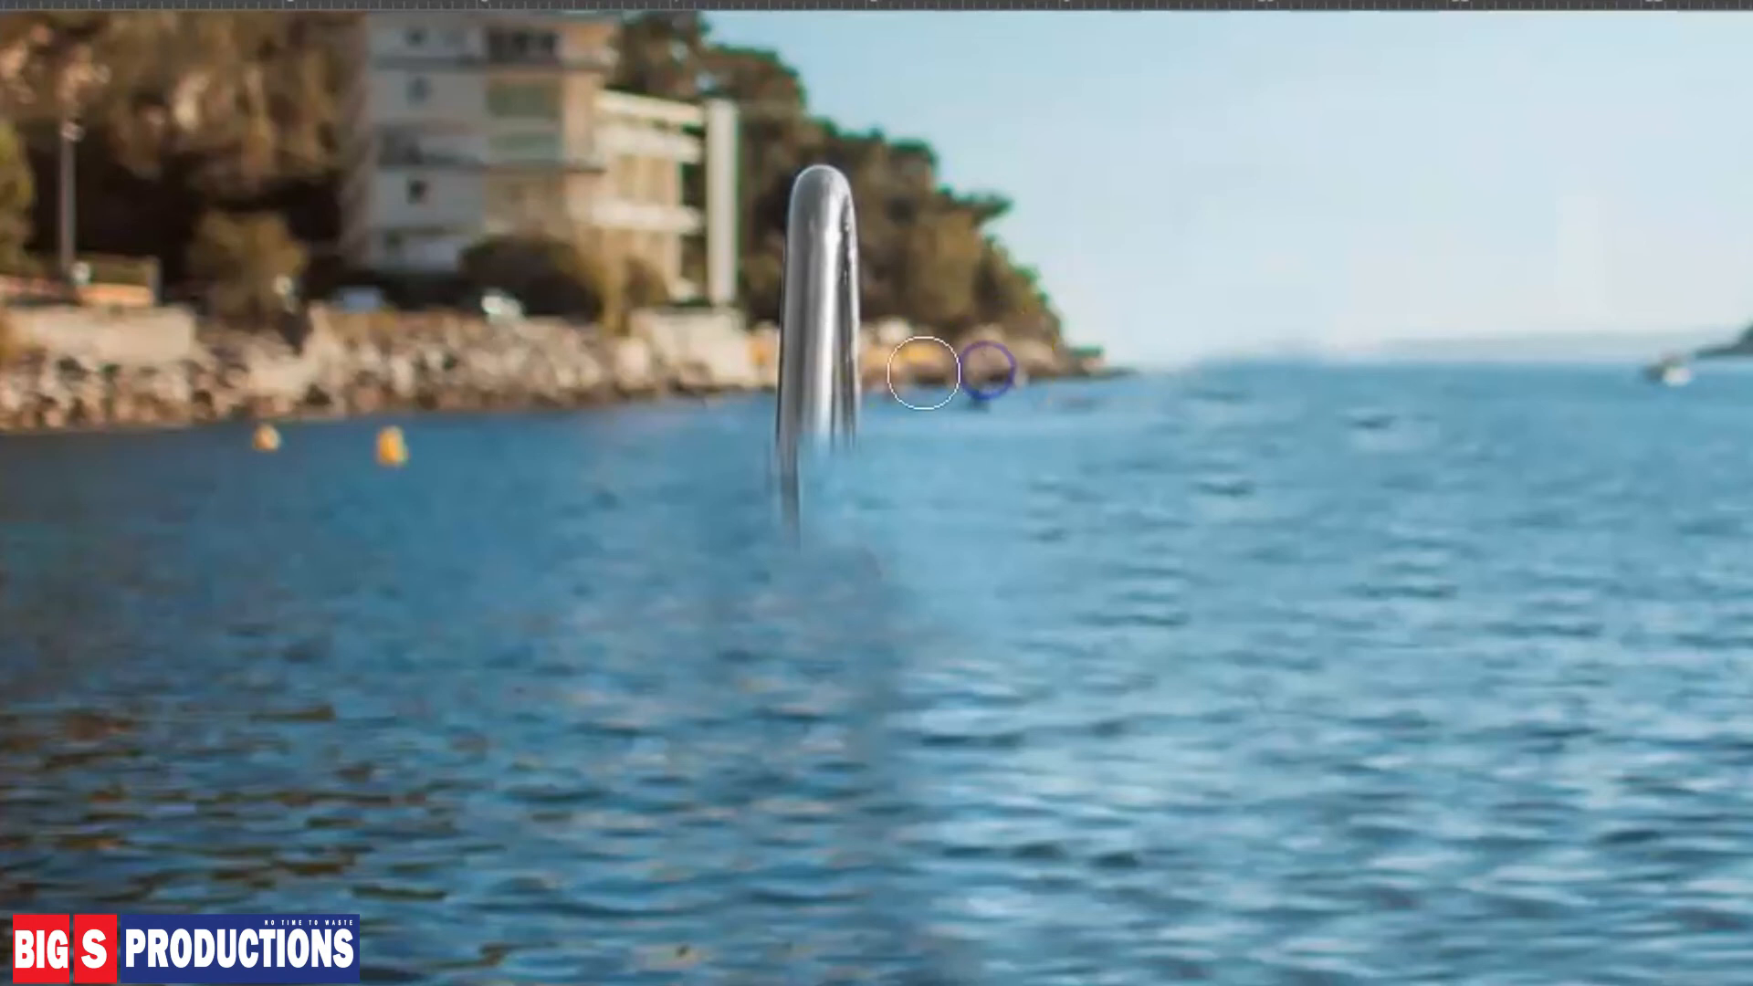
drag(863, 373, 837, 245)
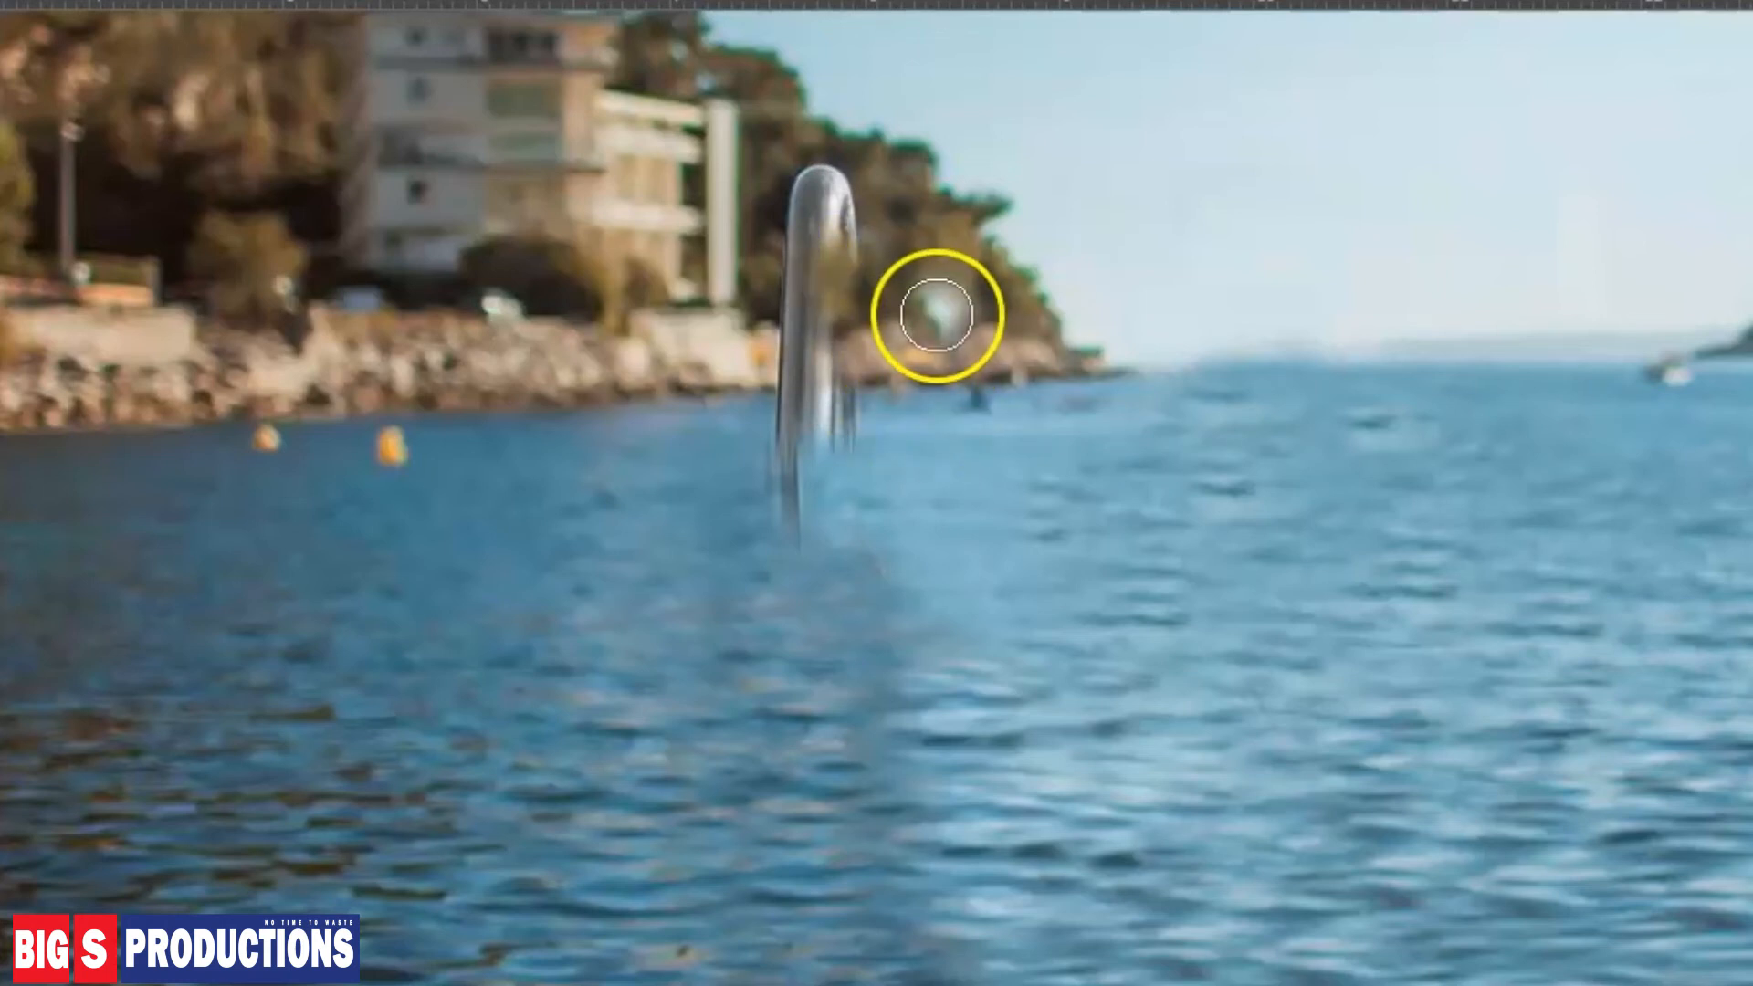
alt+click(546, 388)
alt+click(570, 387)
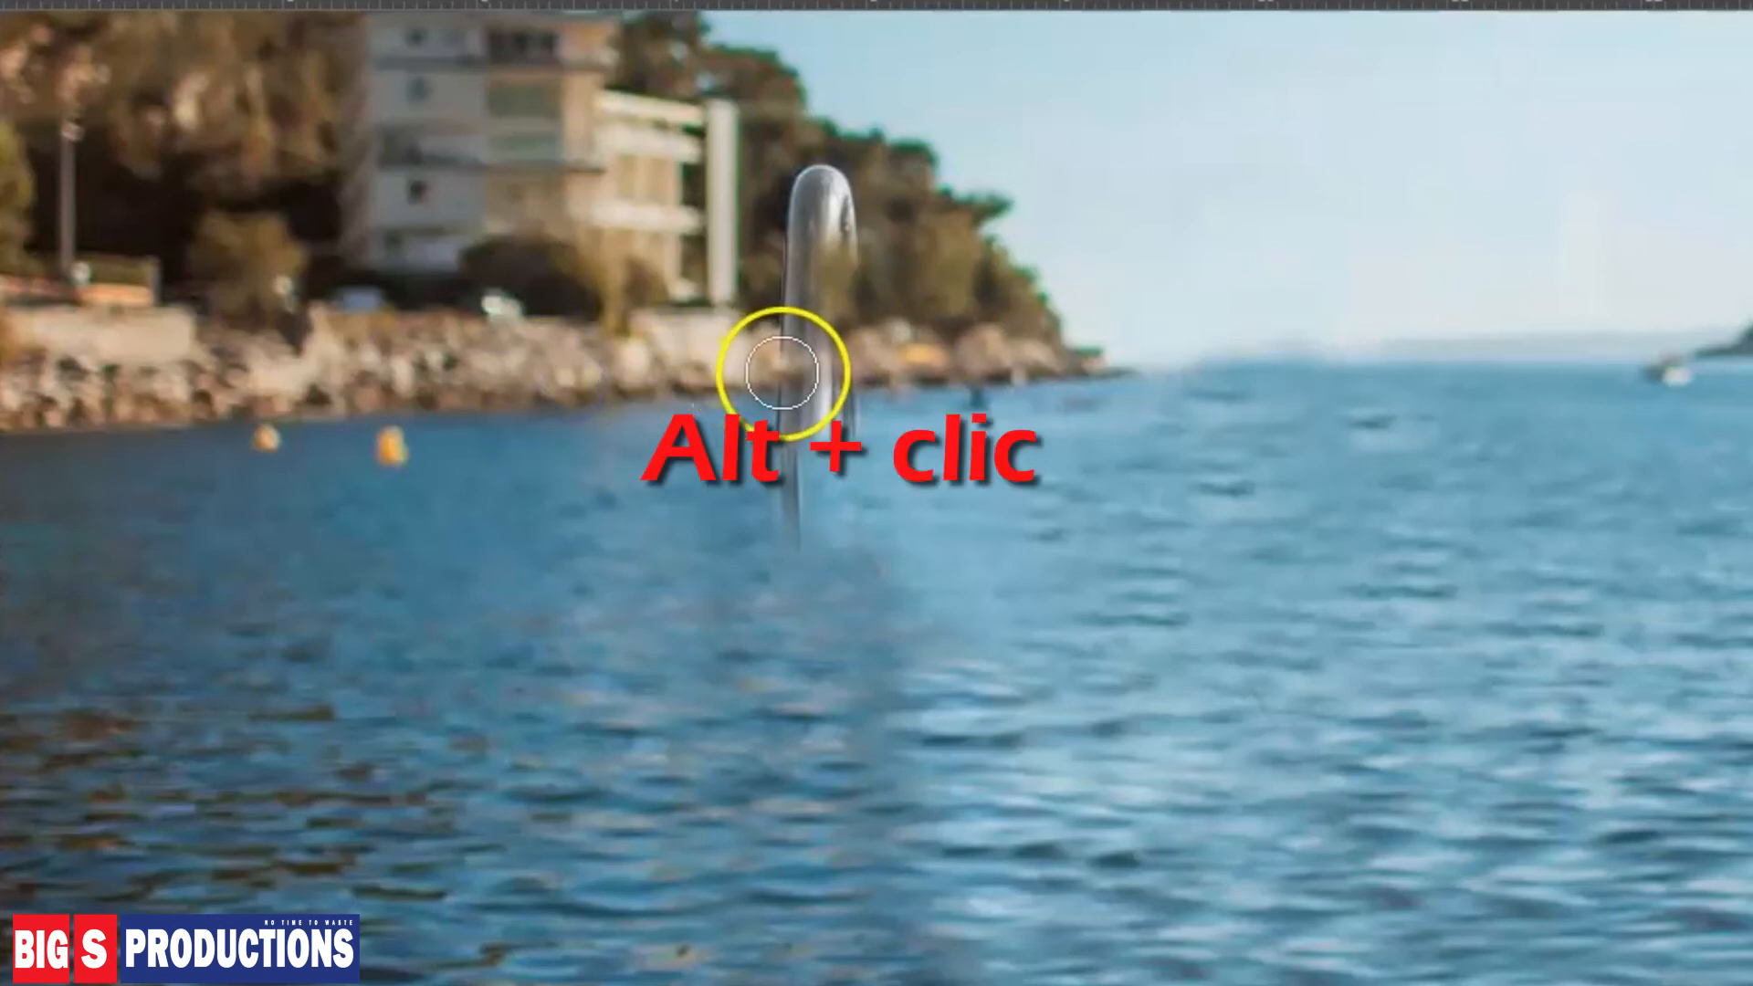
mouse_move(786, 369)
mouse_down()
mouse_move(801, 336)
mouse_move(804, 354)
mouse_move(842, 359)
mouse_move(778, 428)
mouse_move(825, 420)
mouse_move(783, 469)
mouse_up()
Clone water over the left handrail's remains below the shoreline and blend the surrounding water
alt+click(988, 444)
drag(880, 440, 747, 446)
alt+click(959, 458)
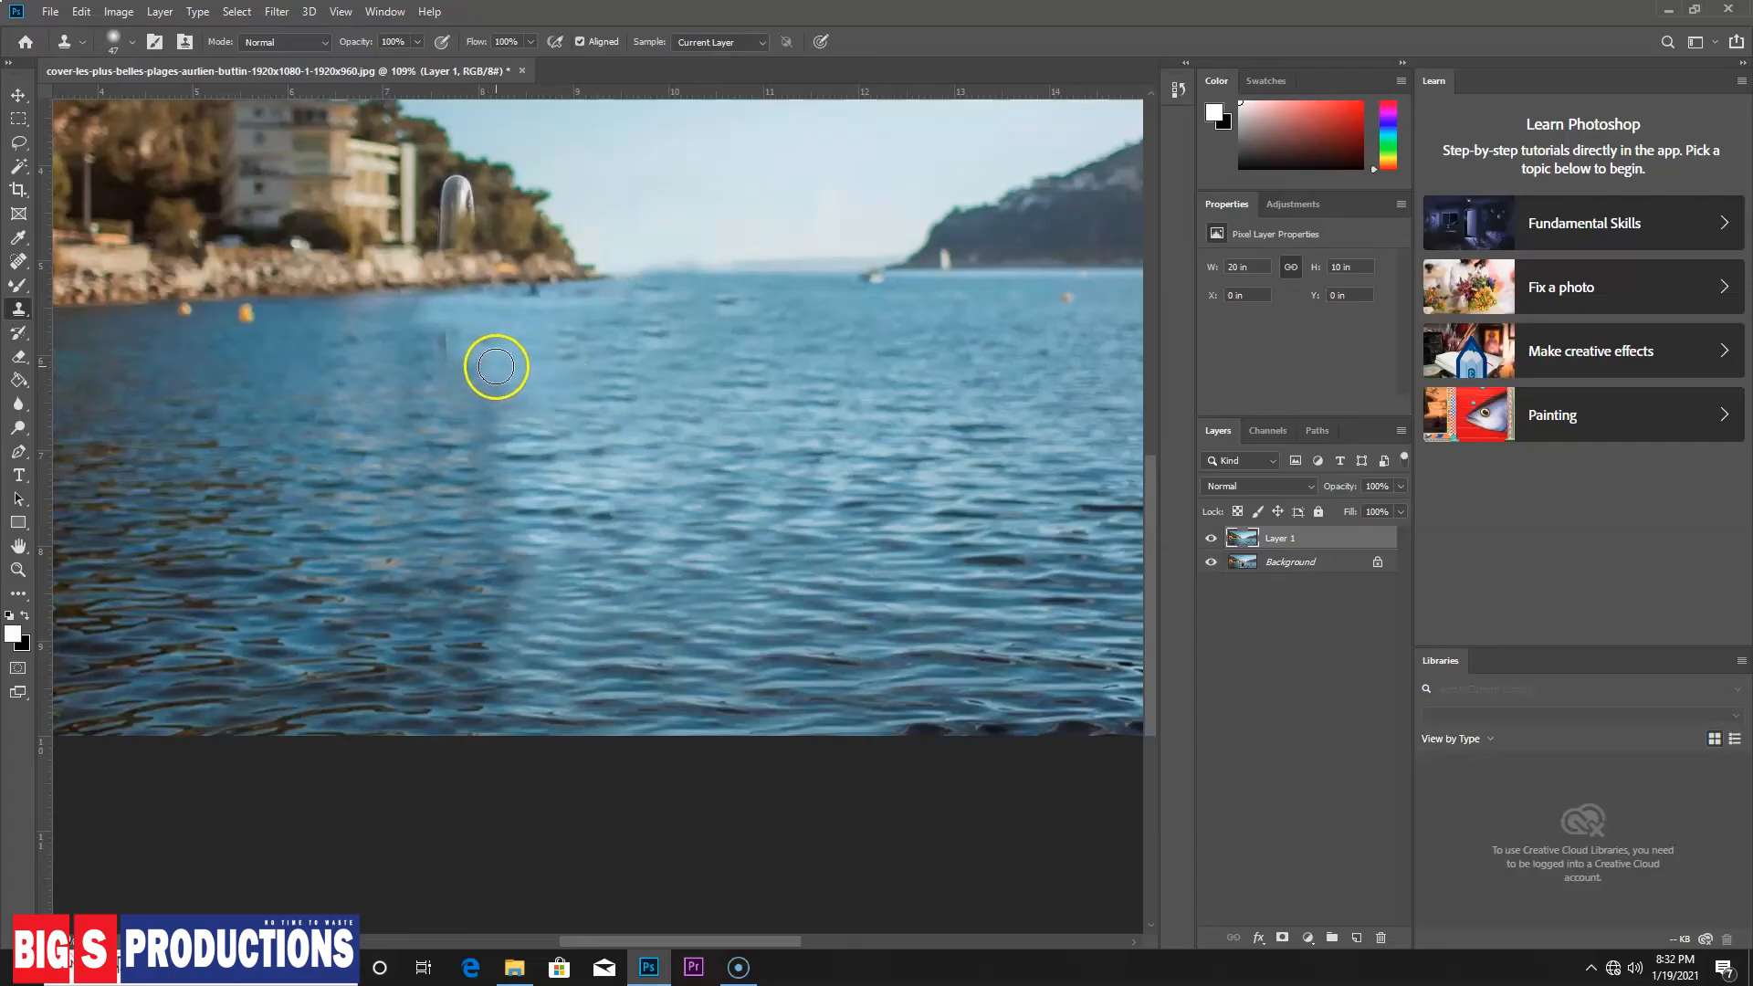
click(496, 392)
mouse_move(474, 356)
mouse_down()
mouse_move(417, 389)
mouse_move(329, 365)
mouse_move(436, 344)
mouse_up()
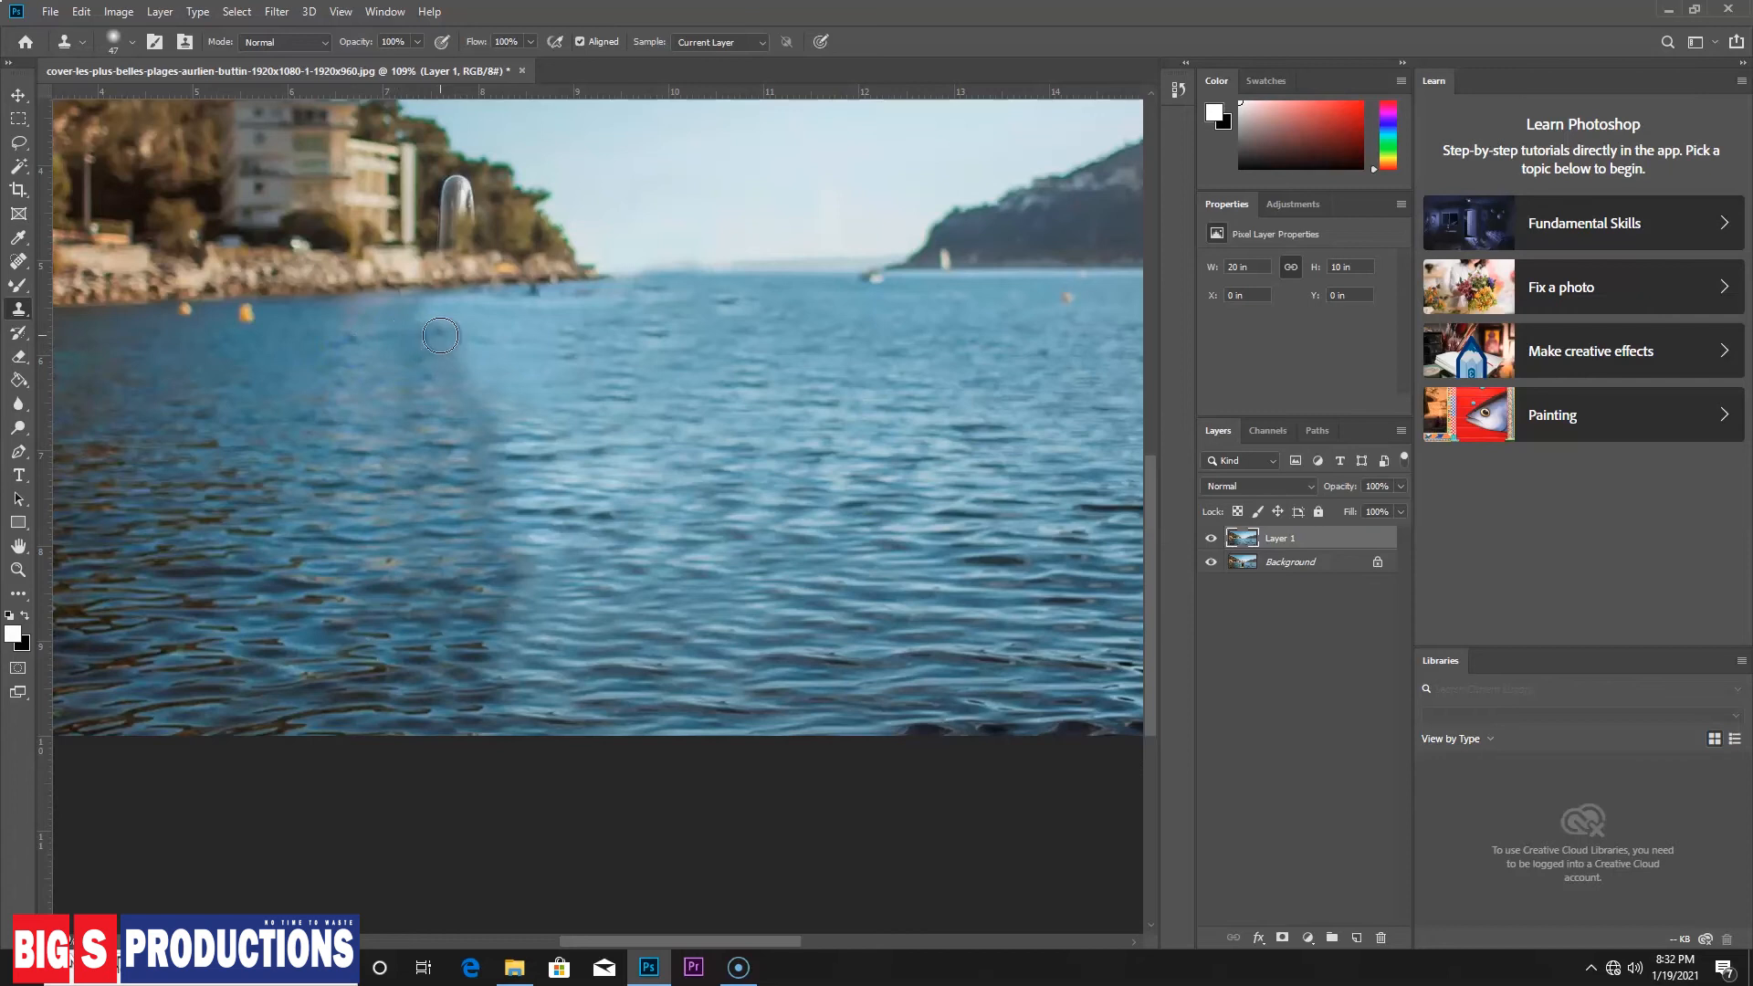
click(653, 402)
mouse_move(653, 400)
mouse_down()
mouse_move(567, 313)
mouse_move(598, 307)
mouse_up()
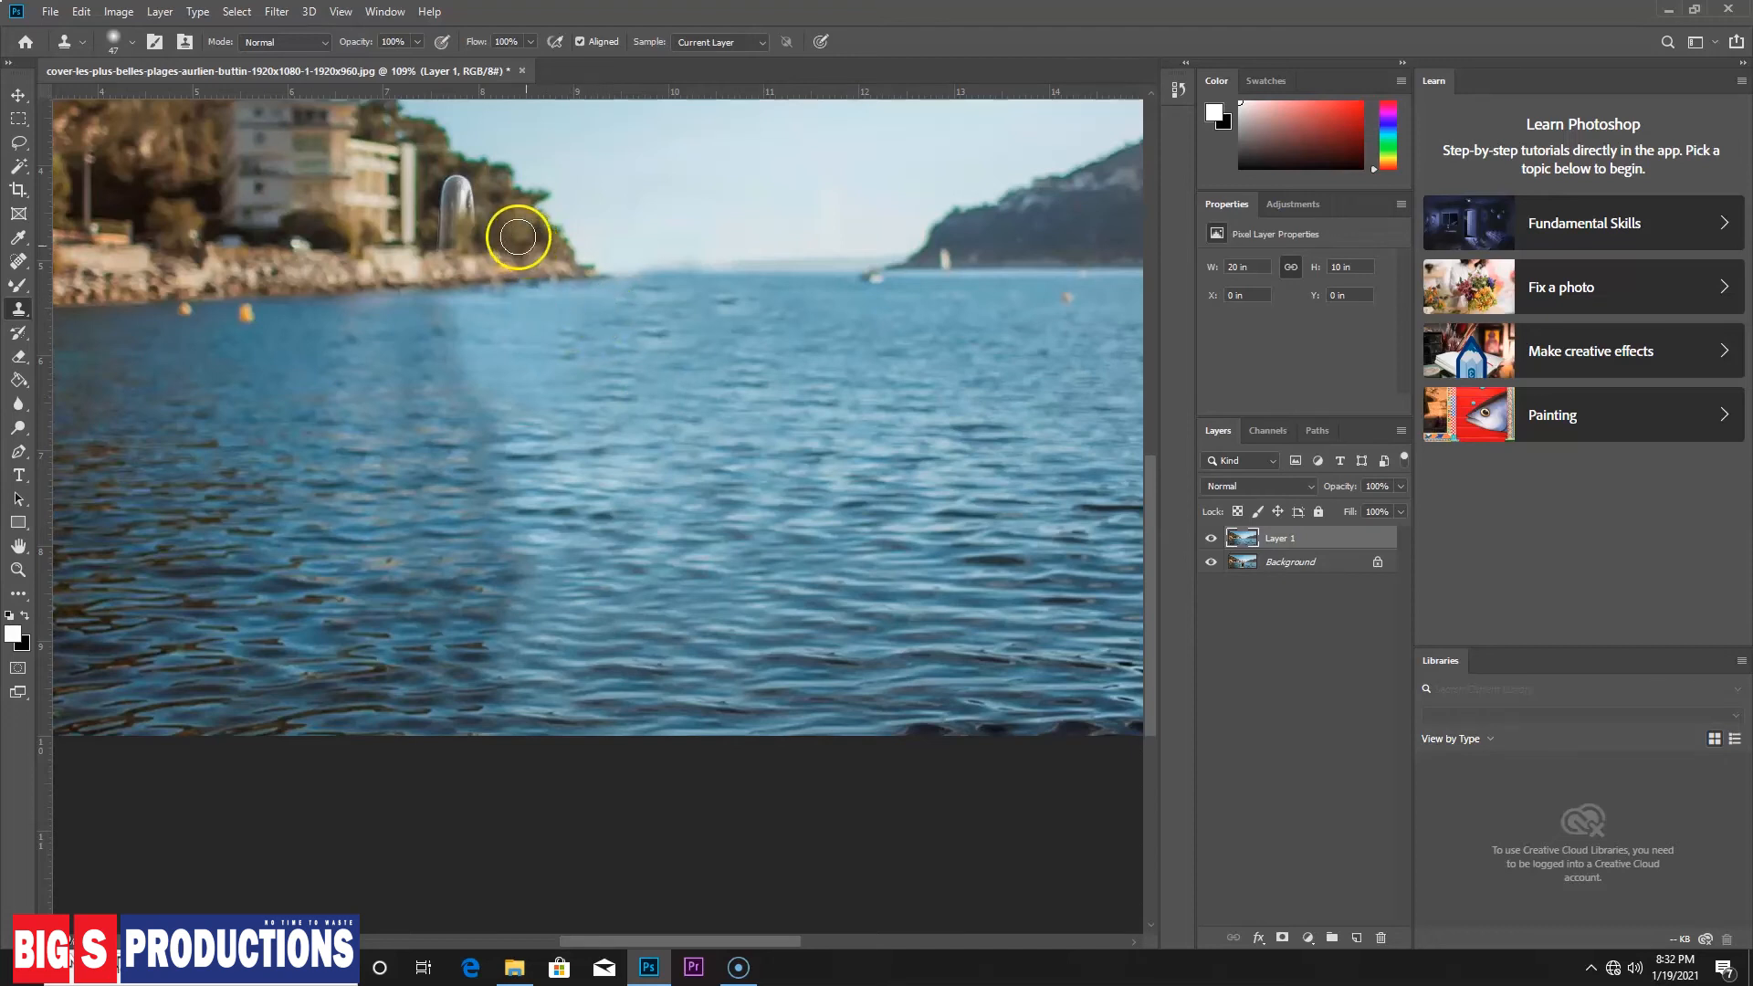
Set the Clone Stamp brush to 32 px and clone trees over the left handrail's remaining curved top
right_click(540, 242)
click(659, 284)
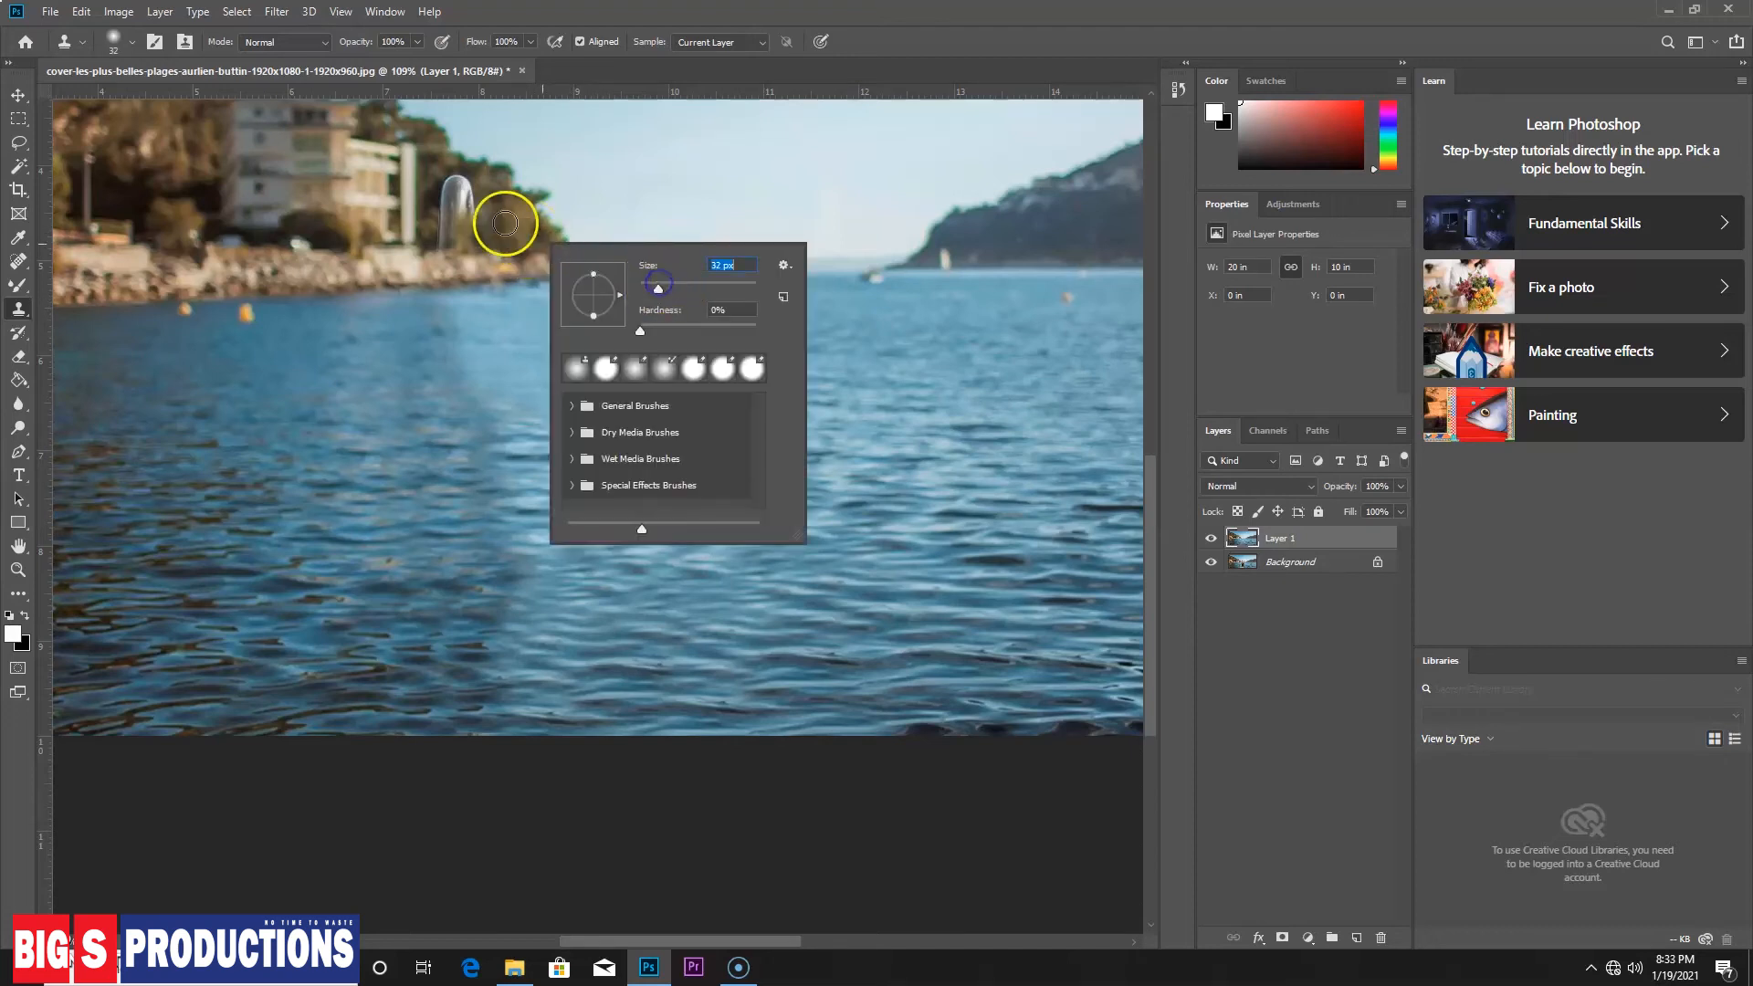
alt+click(503, 228)
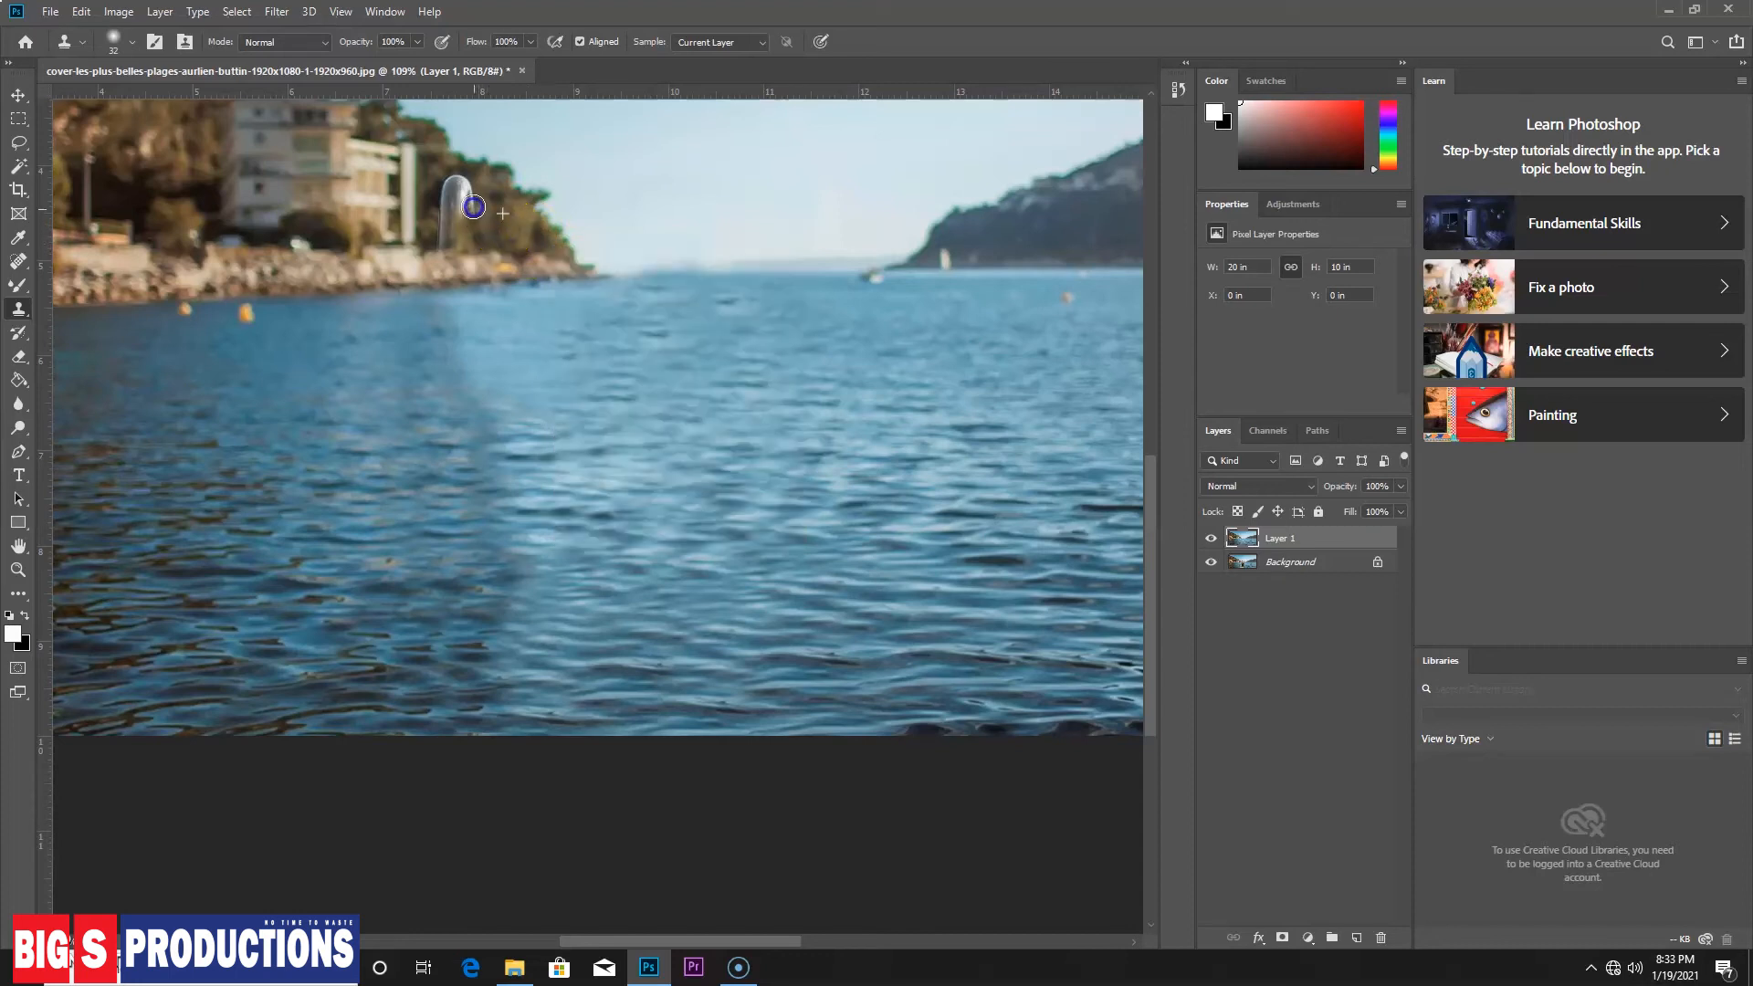
alt+click(500, 223)
drag(457, 230, 448, 236)
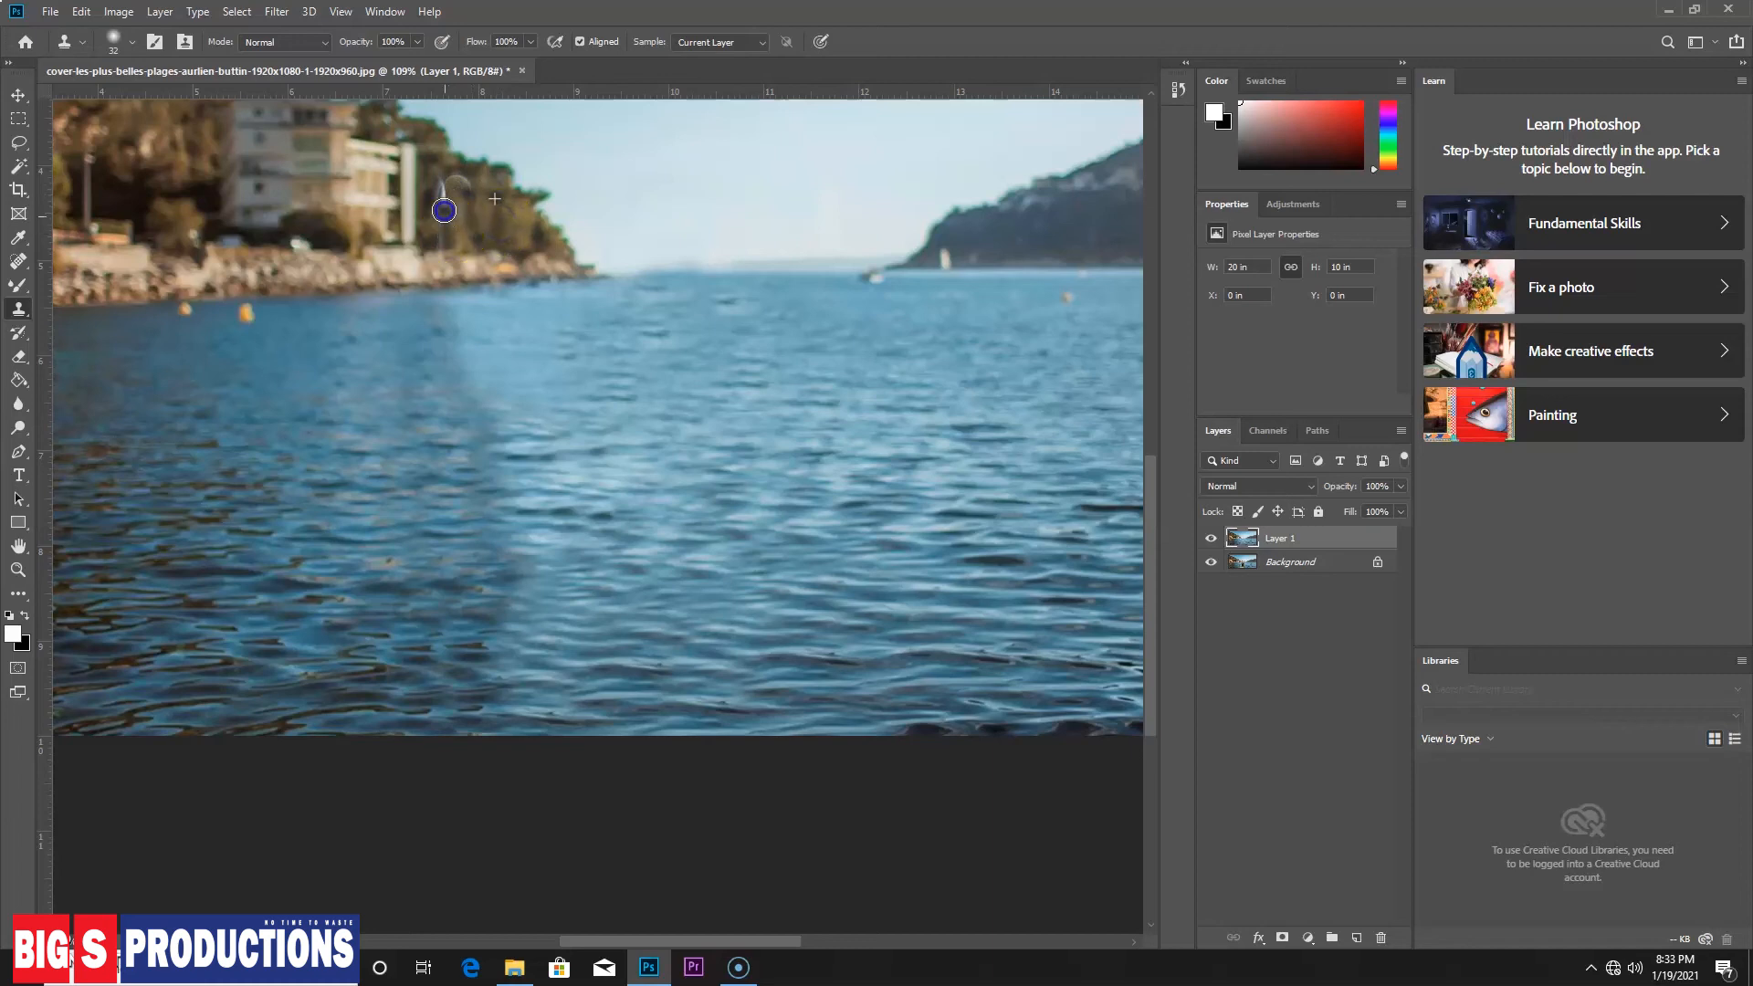
alt+click(505, 227)
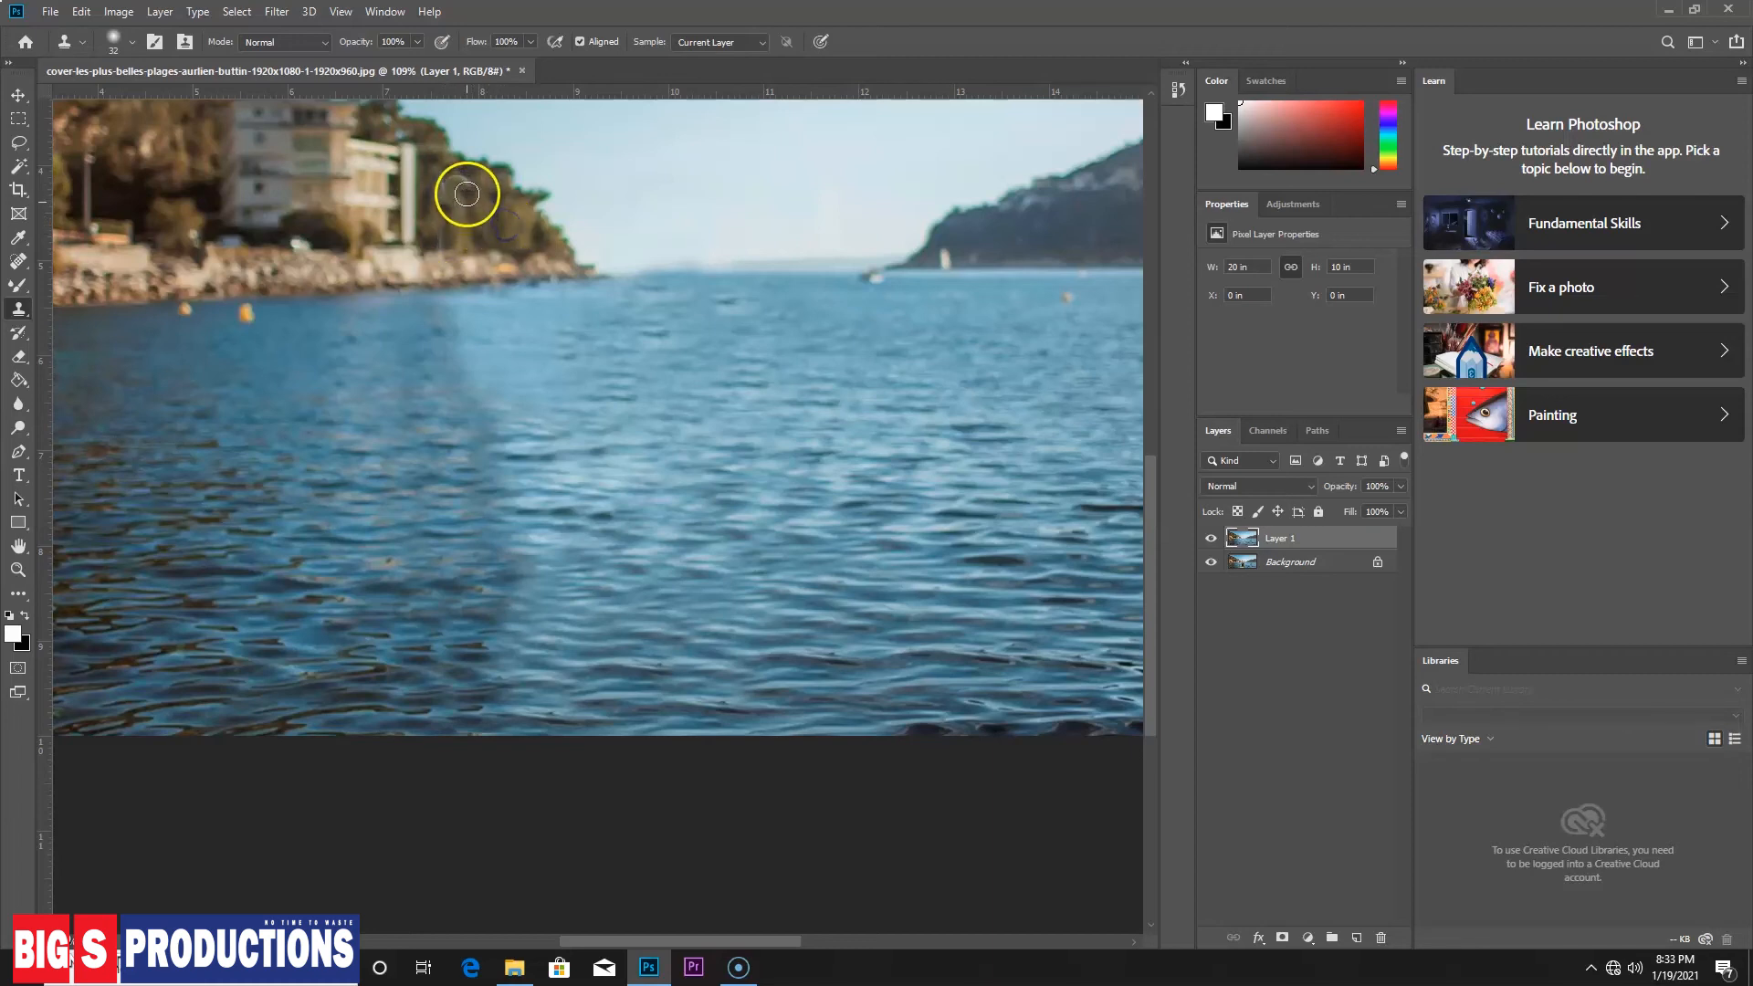
alt+click(508, 223)
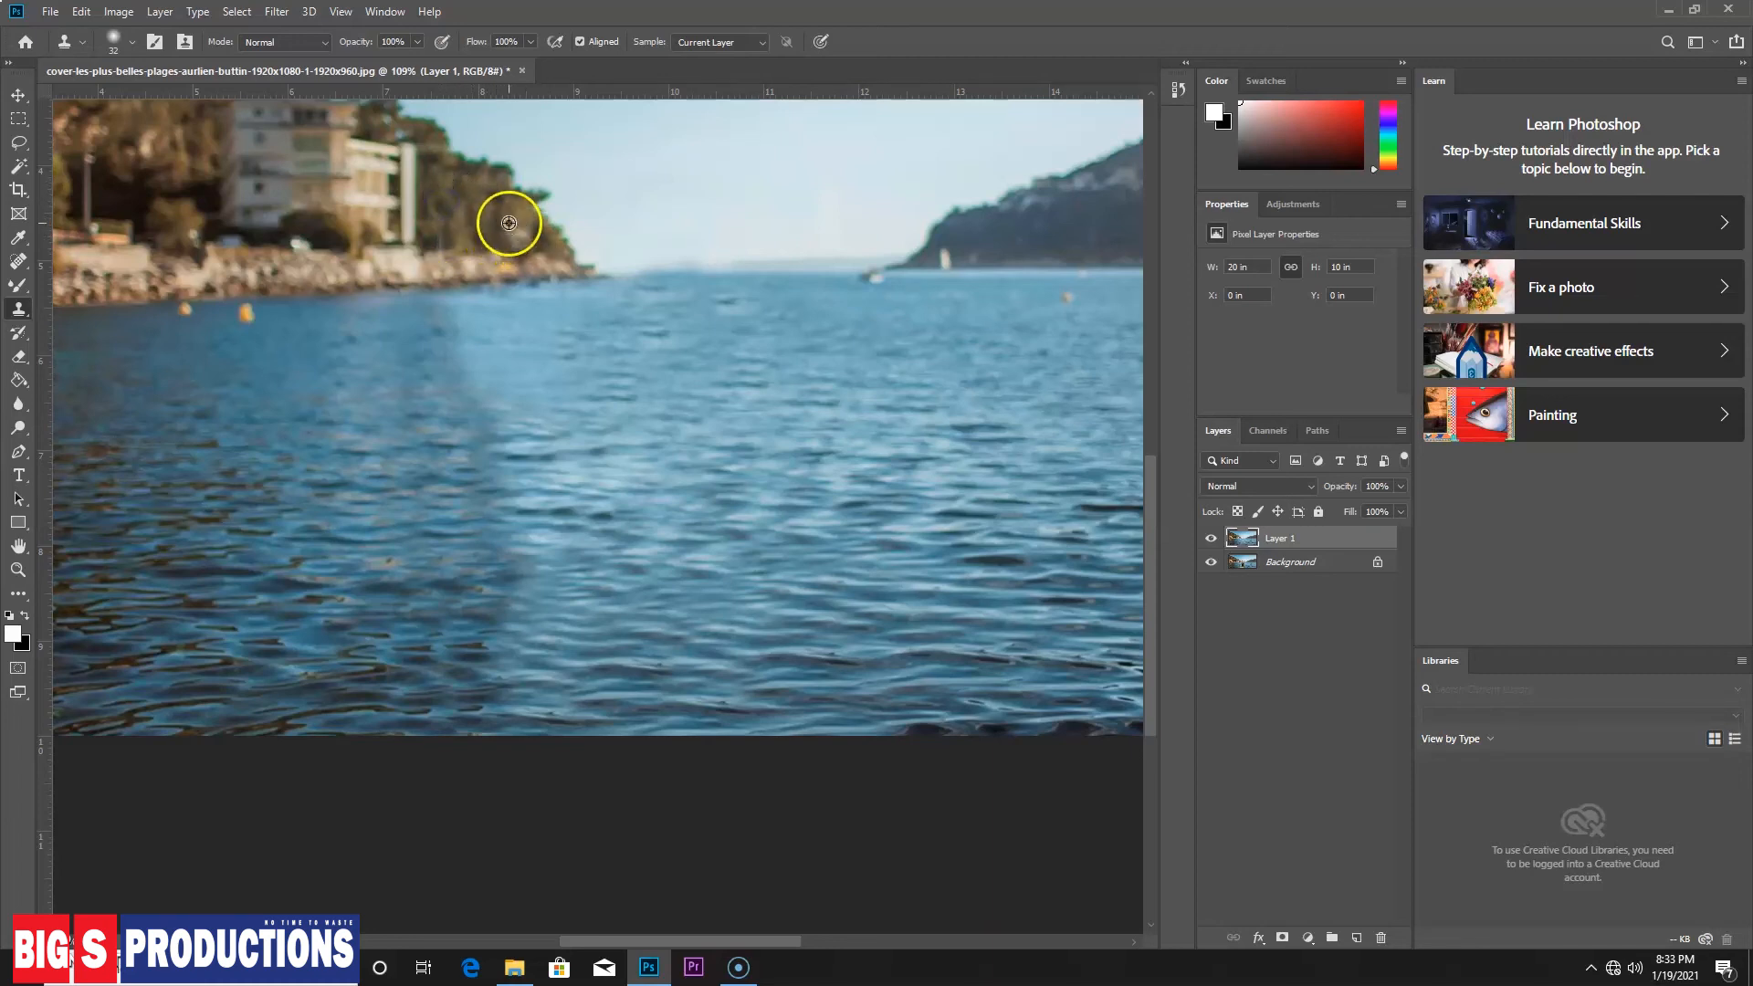
click(451, 234)
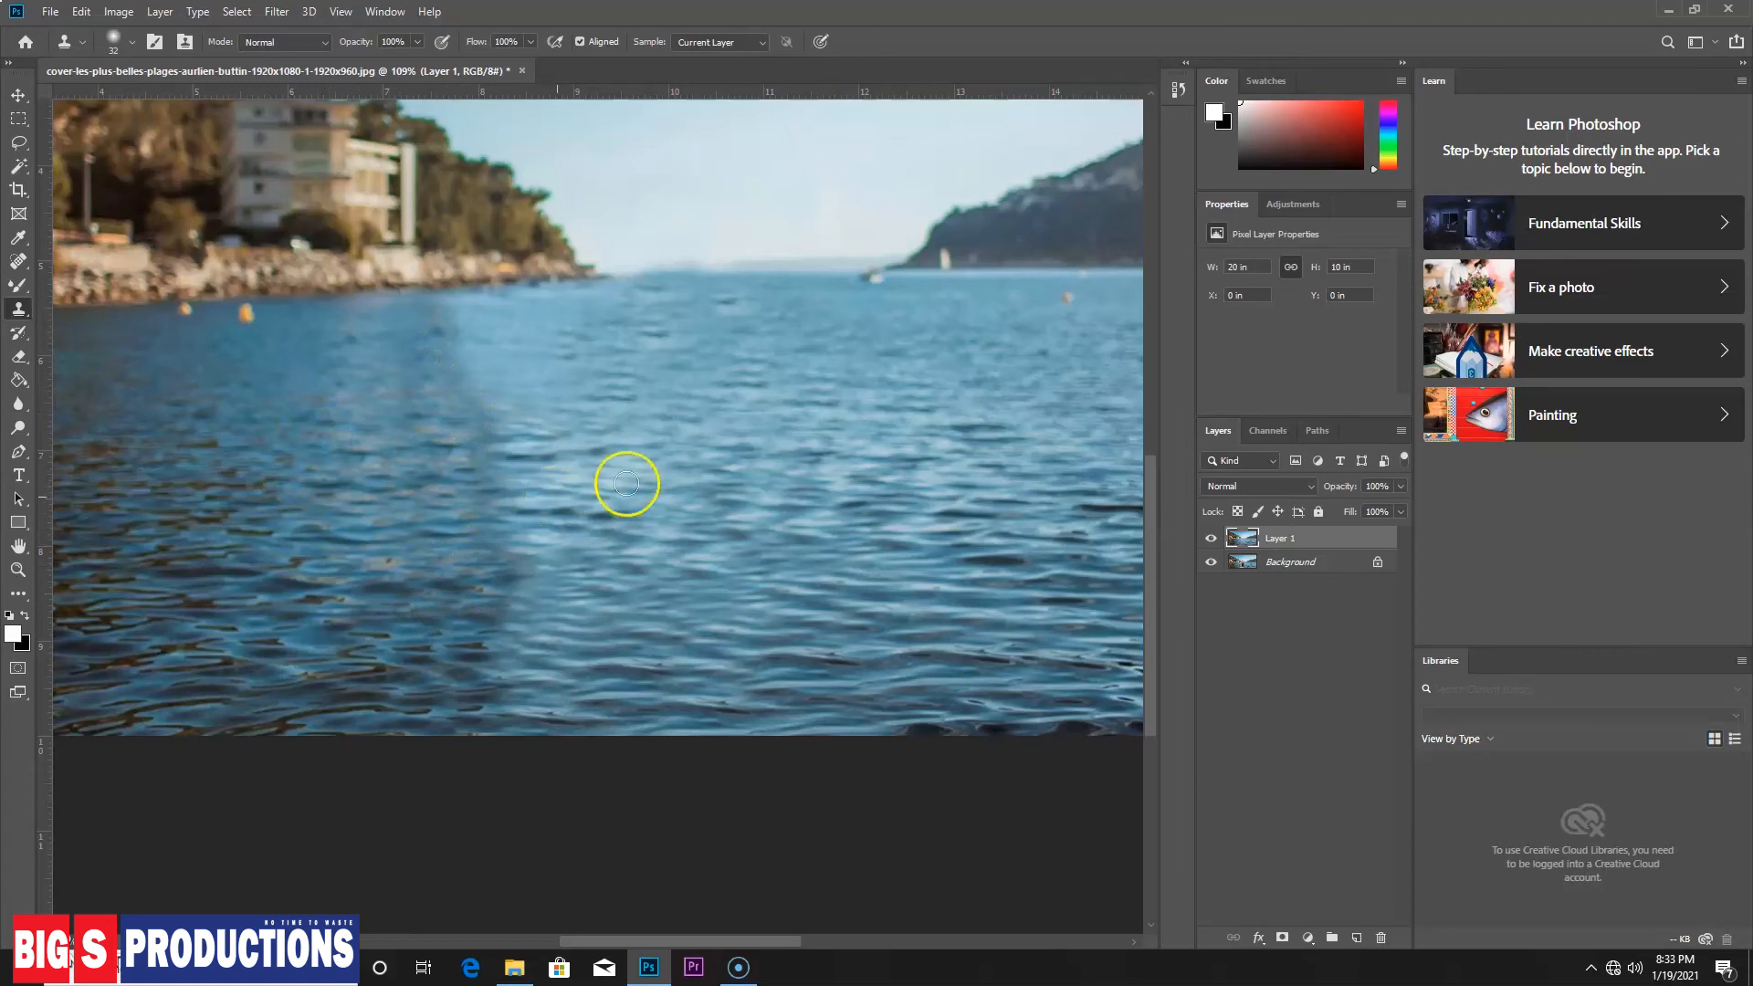
Set the Clone Stamp brush to 149 px and clone water over the dark seam below the left shoreline
right_click(683, 459)
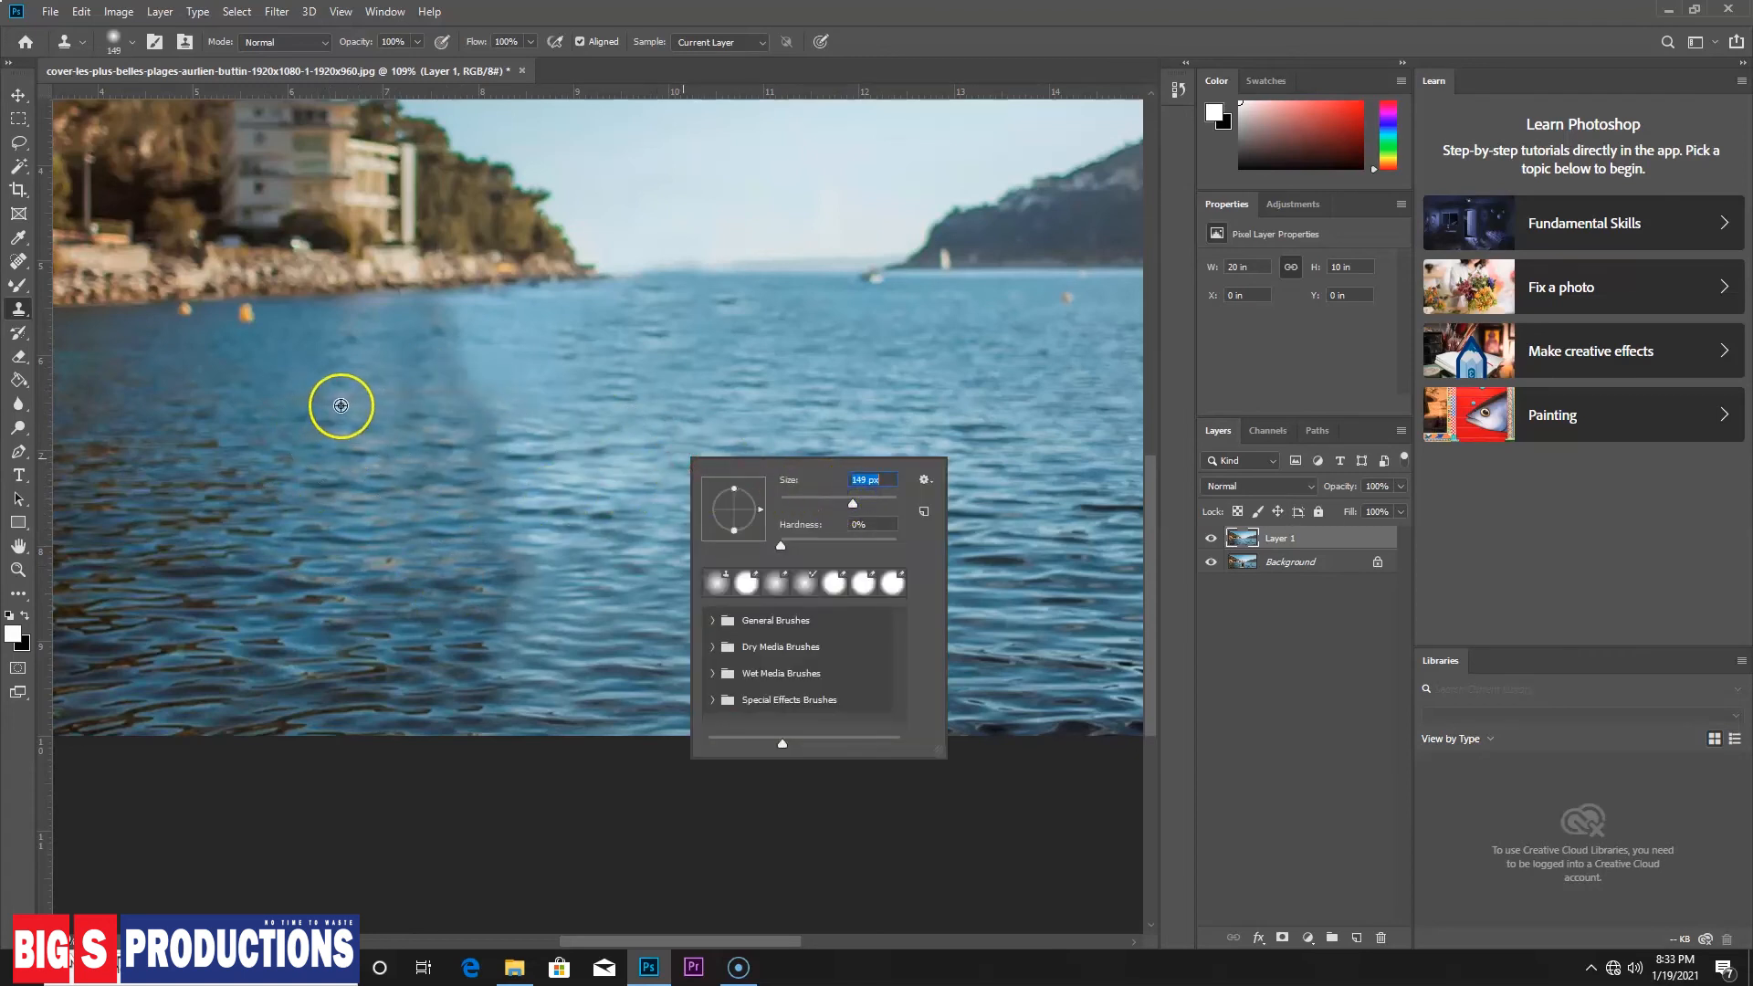
click(441, 463)
mouse_move(455, 402)
mouse_down()
mouse_move(446, 360)
mouse_move(463, 348)
mouse_up()
mouse_move(561, 639)
mouse_down()
mouse_move(762, 582)
mouse_move(639, 611)
mouse_move(740, 599)
mouse_move(661, 589)
mouse_move(664, 616)
mouse_move(565, 586)
mouse_move(724, 494)
mouse_move(906, 490)
mouse_move(1006, 598)
mouse_move(998, 635)
mouse_move(834, 439)
mouse_up()
Compare the whole retouched photo with the original by hiding and showing Layer 1 twice
key(ctrl+0)
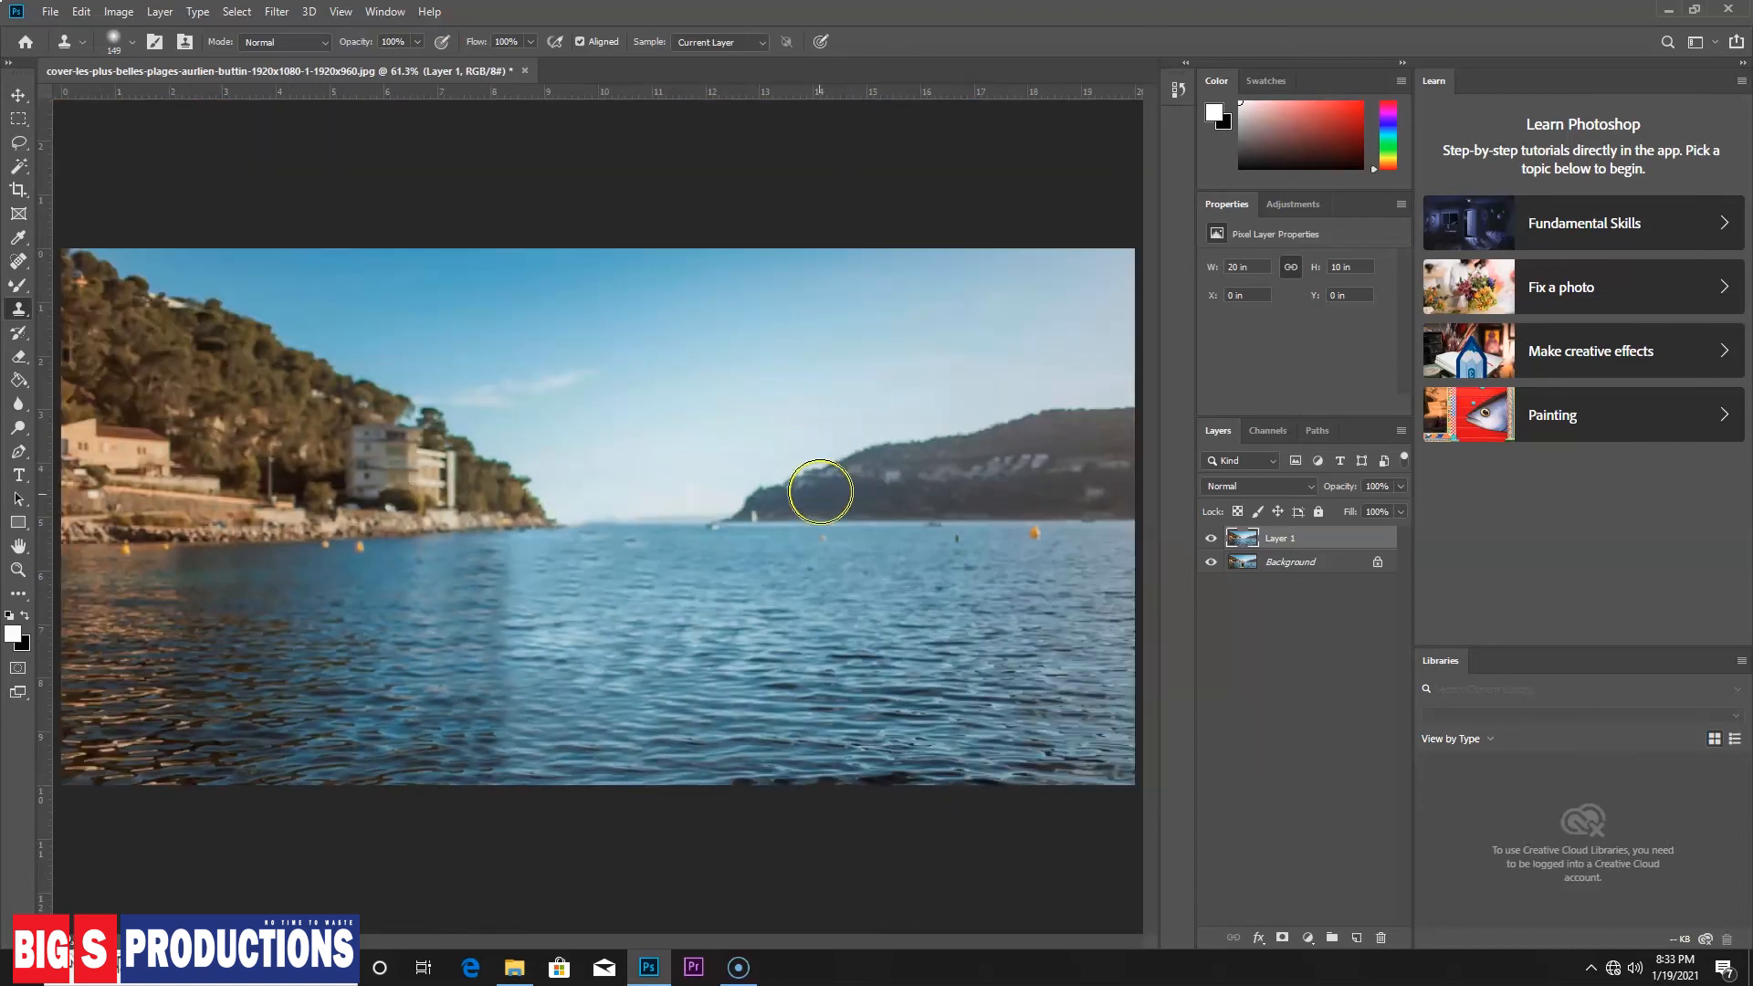
key(v)
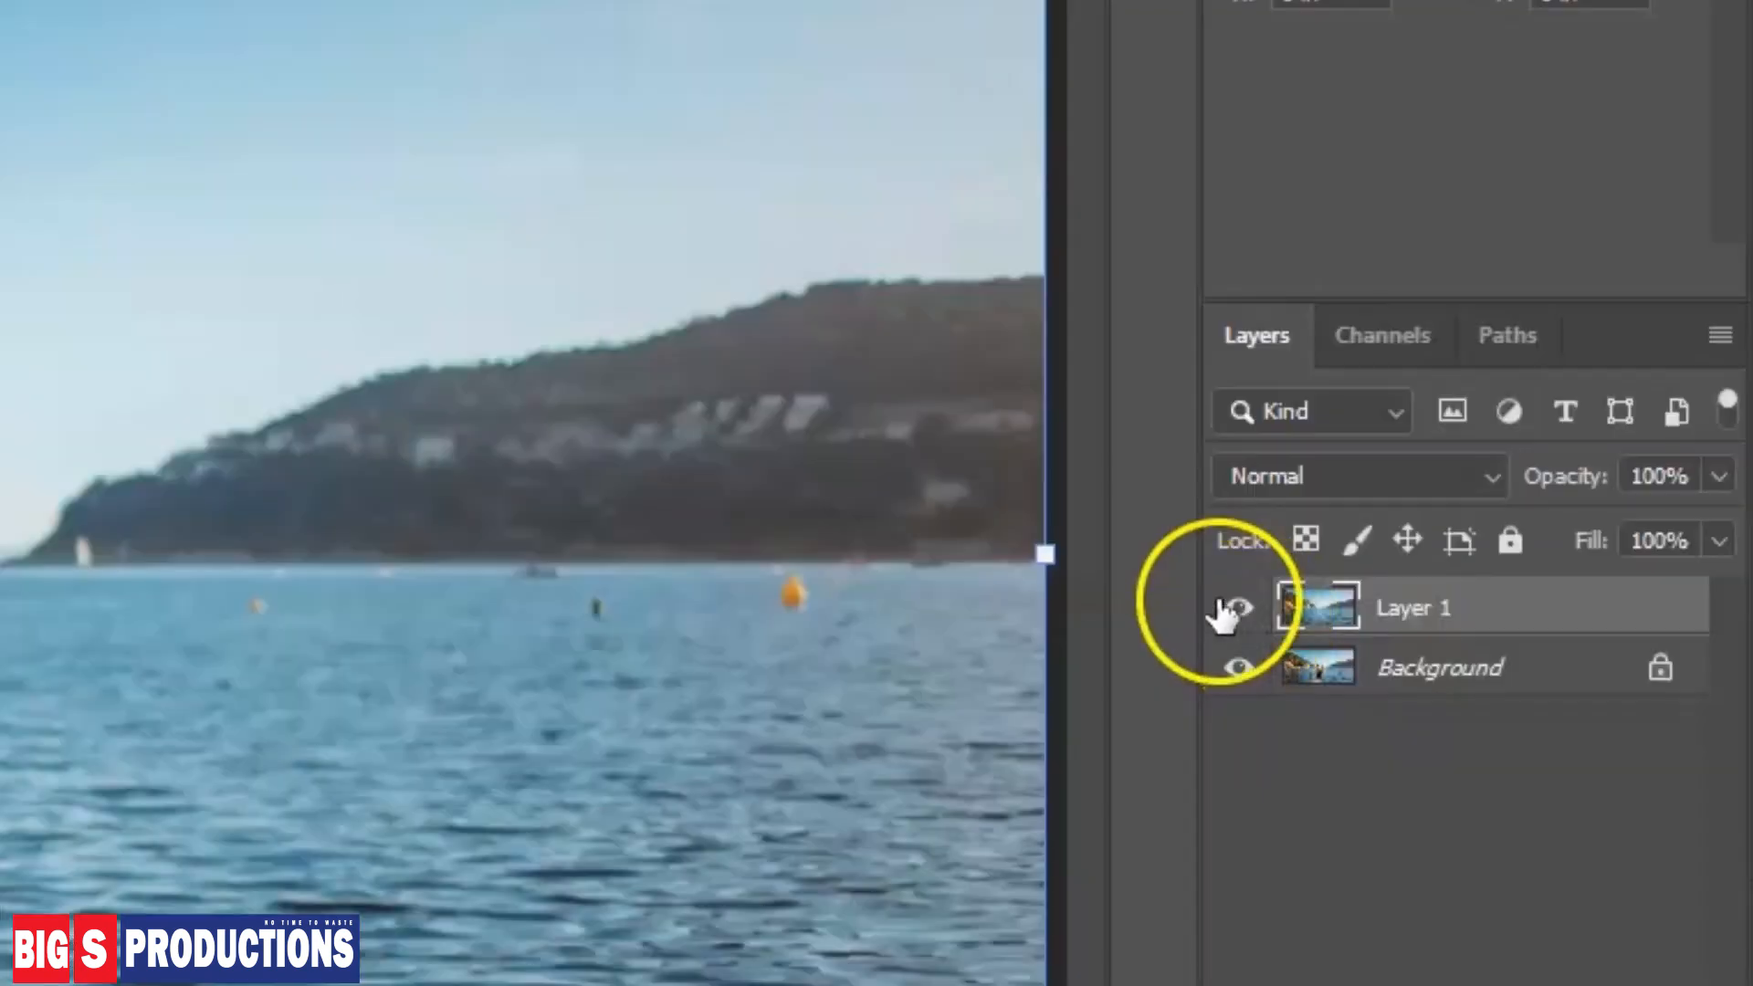
click(1240, 610)
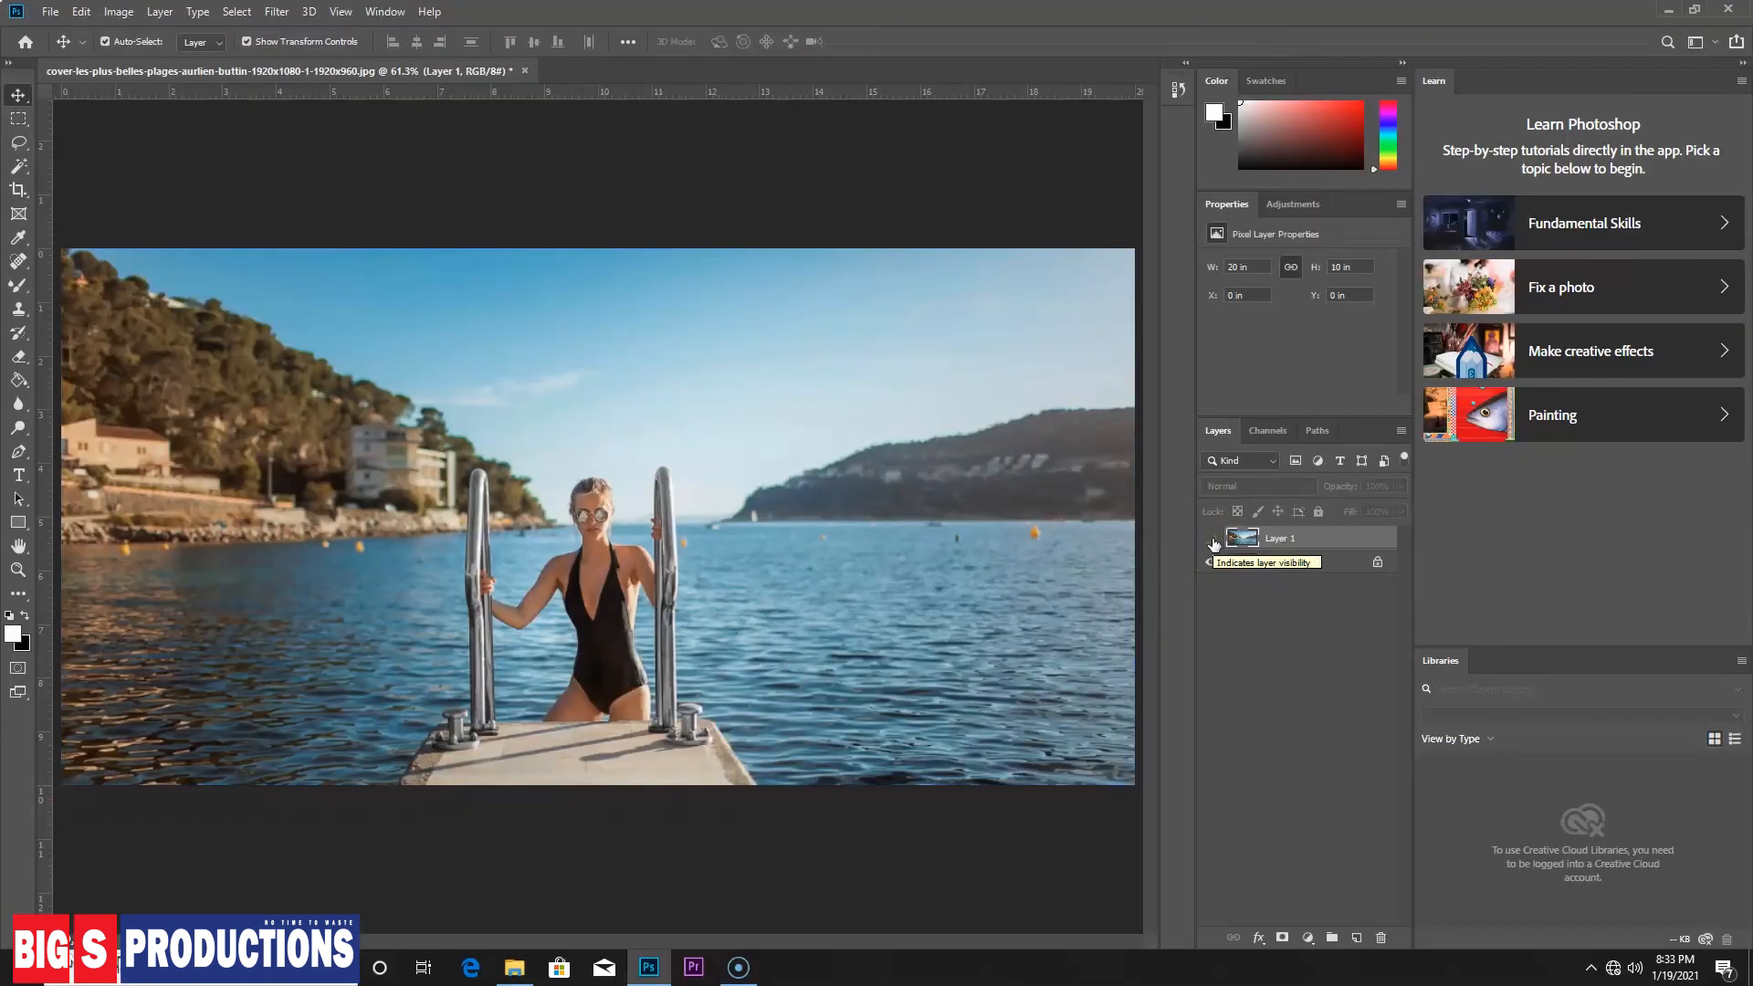
click(1240, 610)
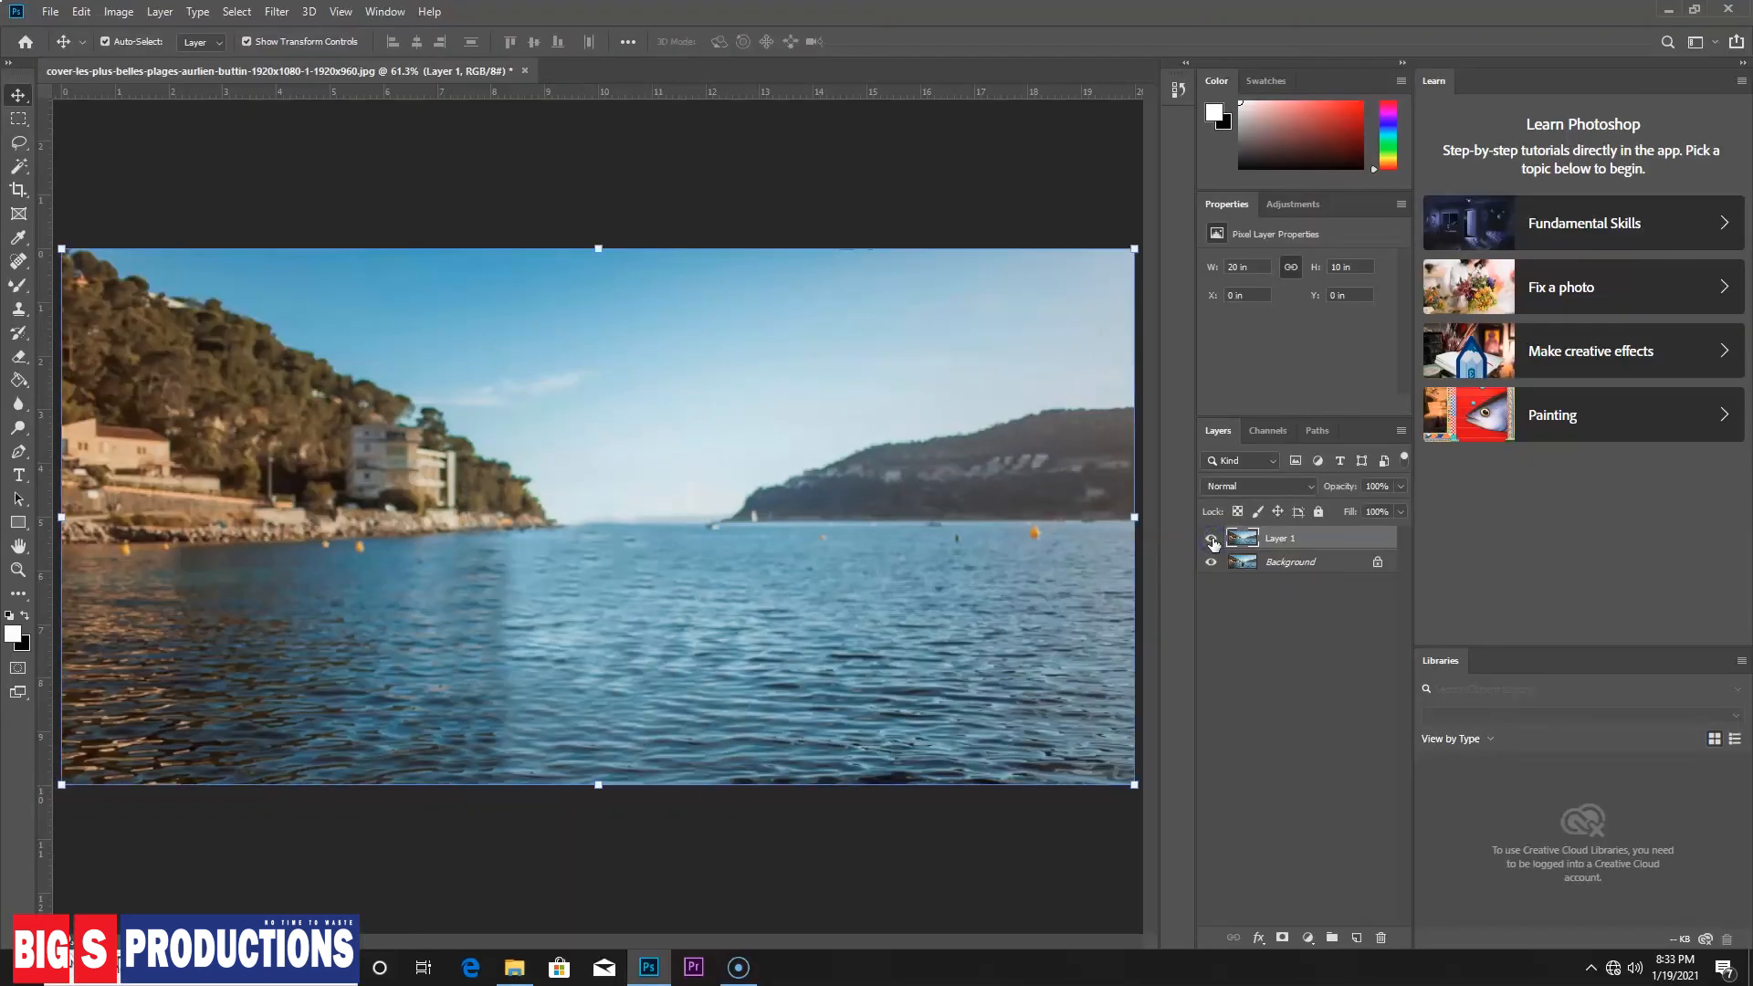
click(1211, 539)
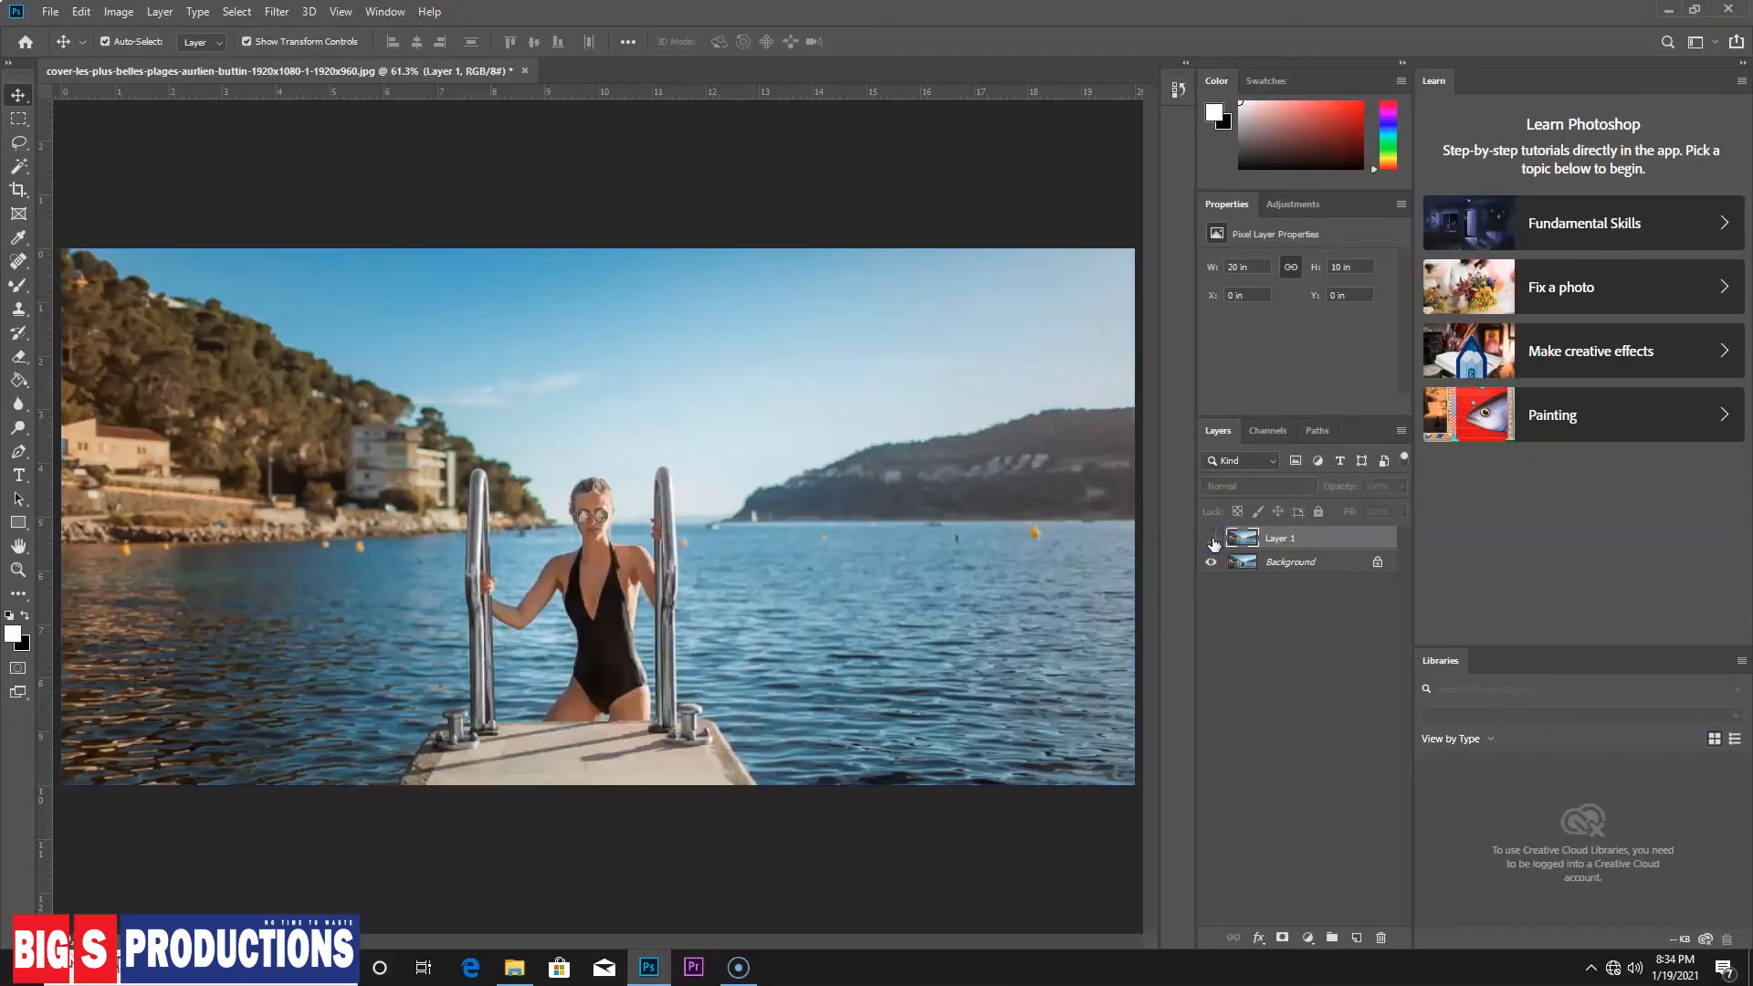
click(1211, 540)
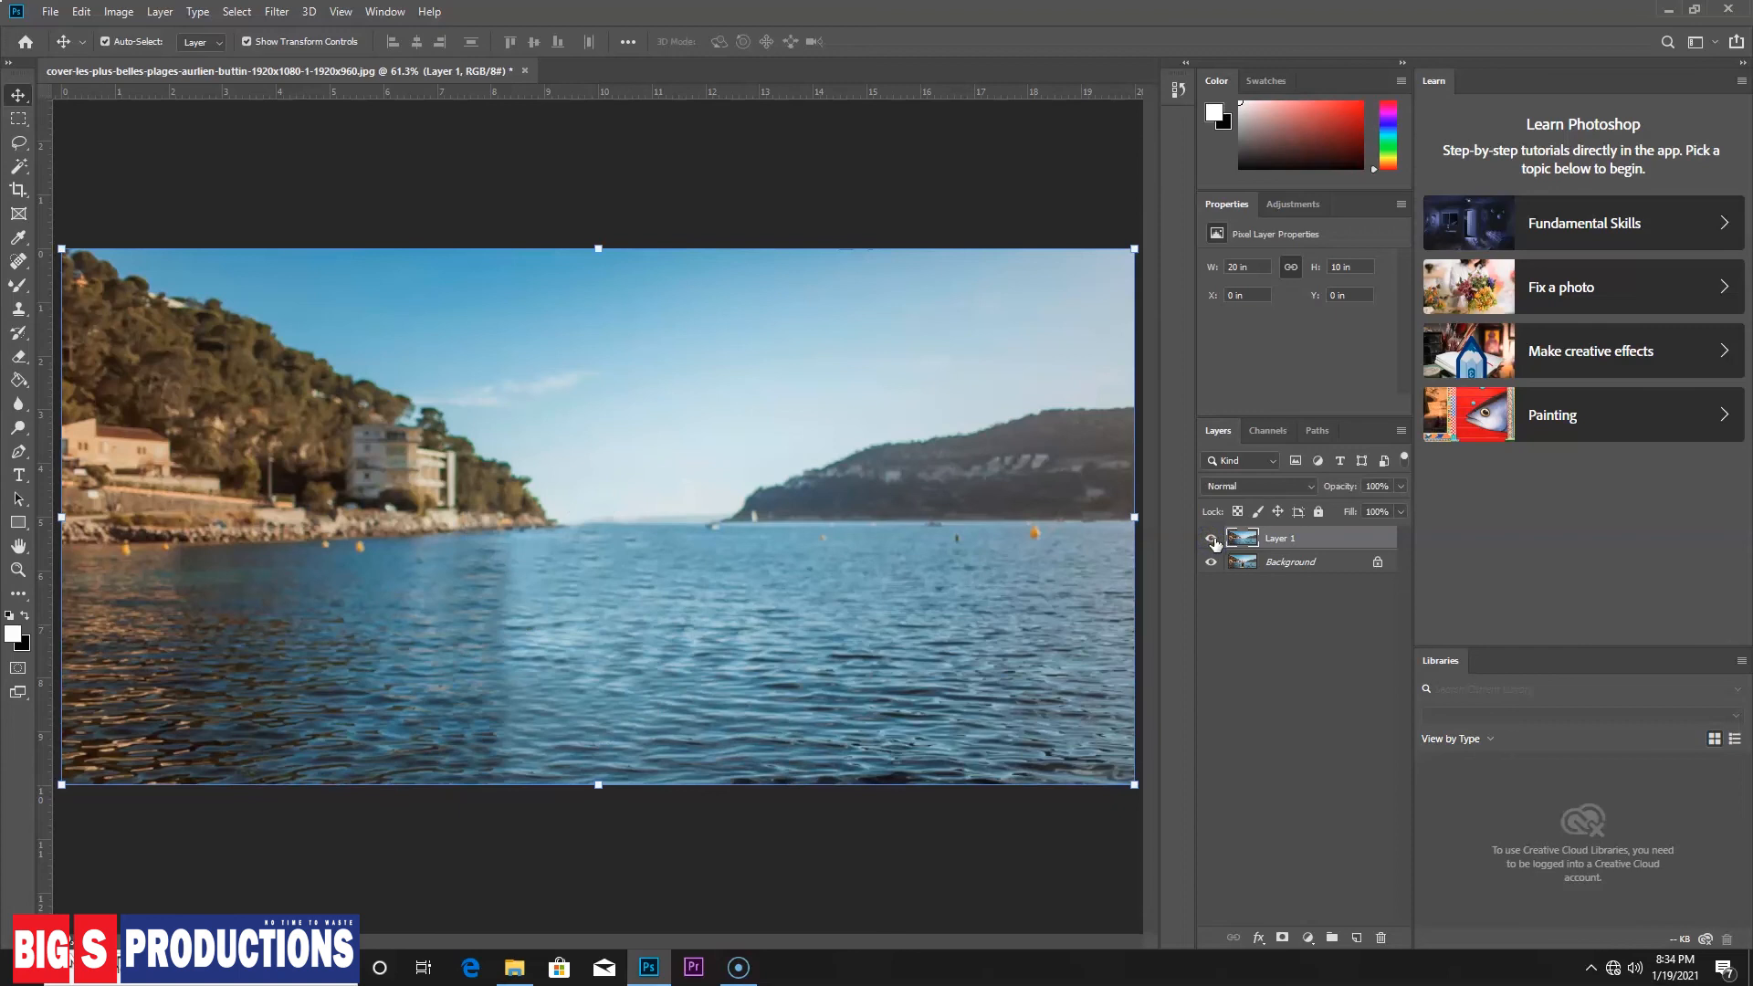
Set the Clone Stamp brush to 105 px and clone nearby water over the vertical seam below the left shoreline
scroll(589, 652, up, 3)
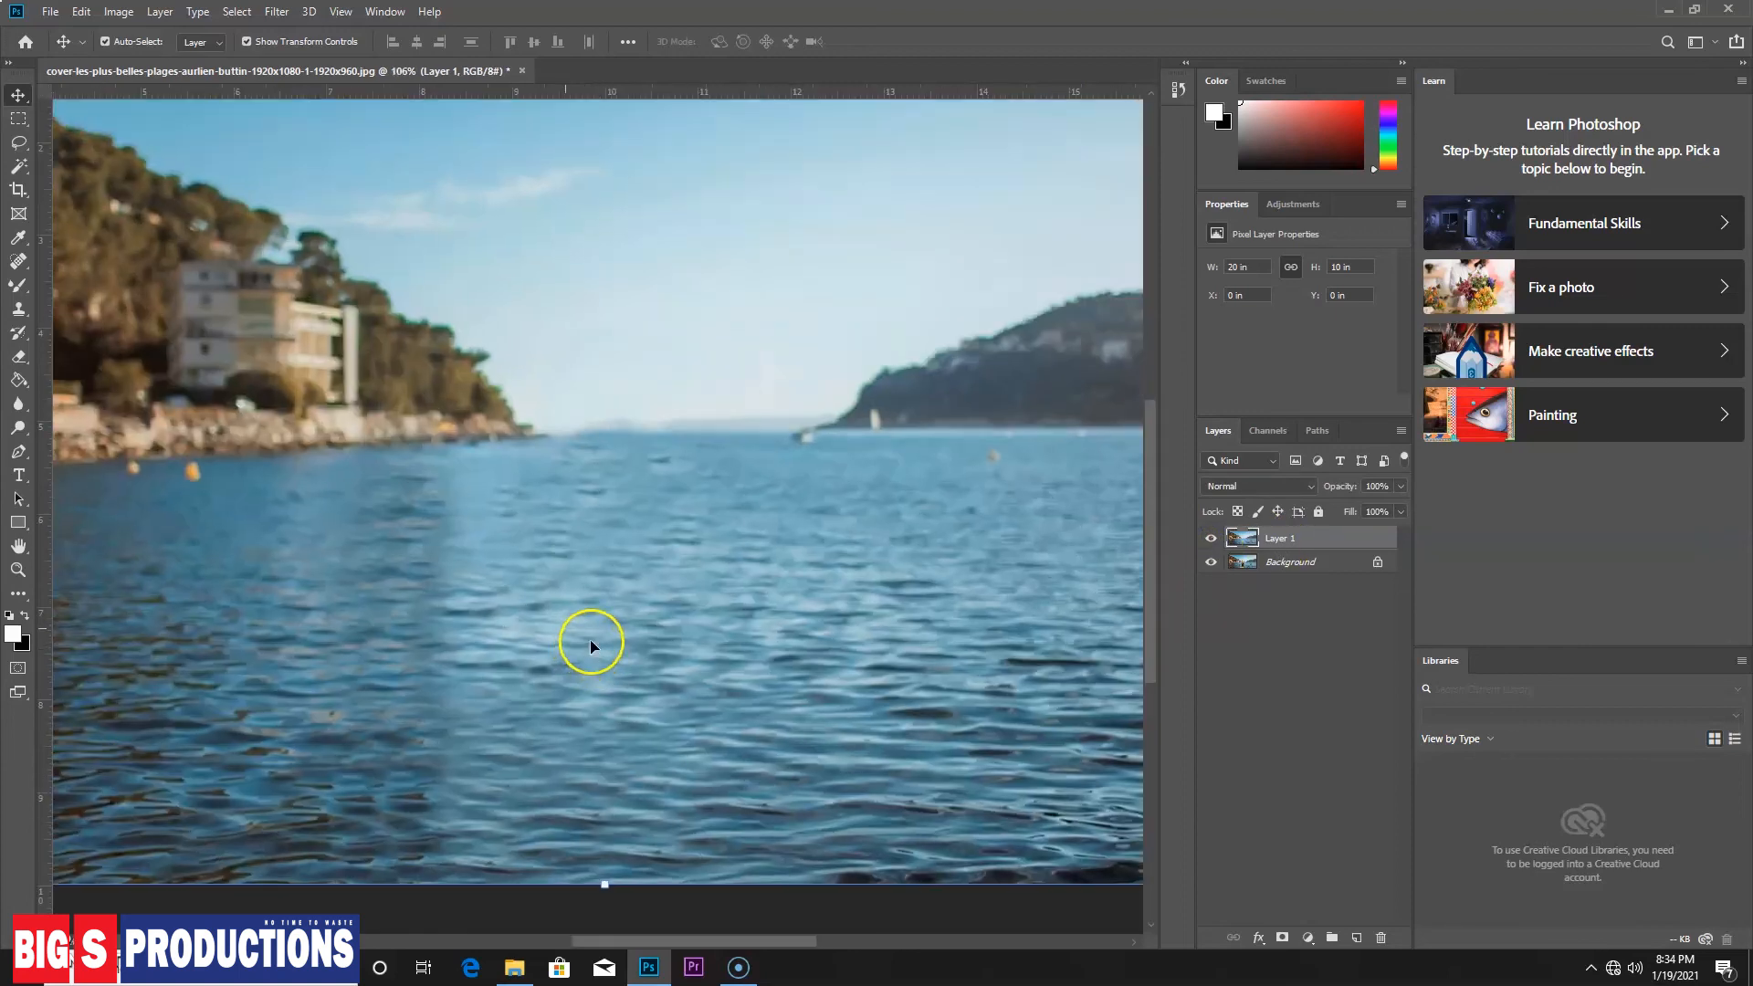
drag(551, 603, 700, 541)
key(s)
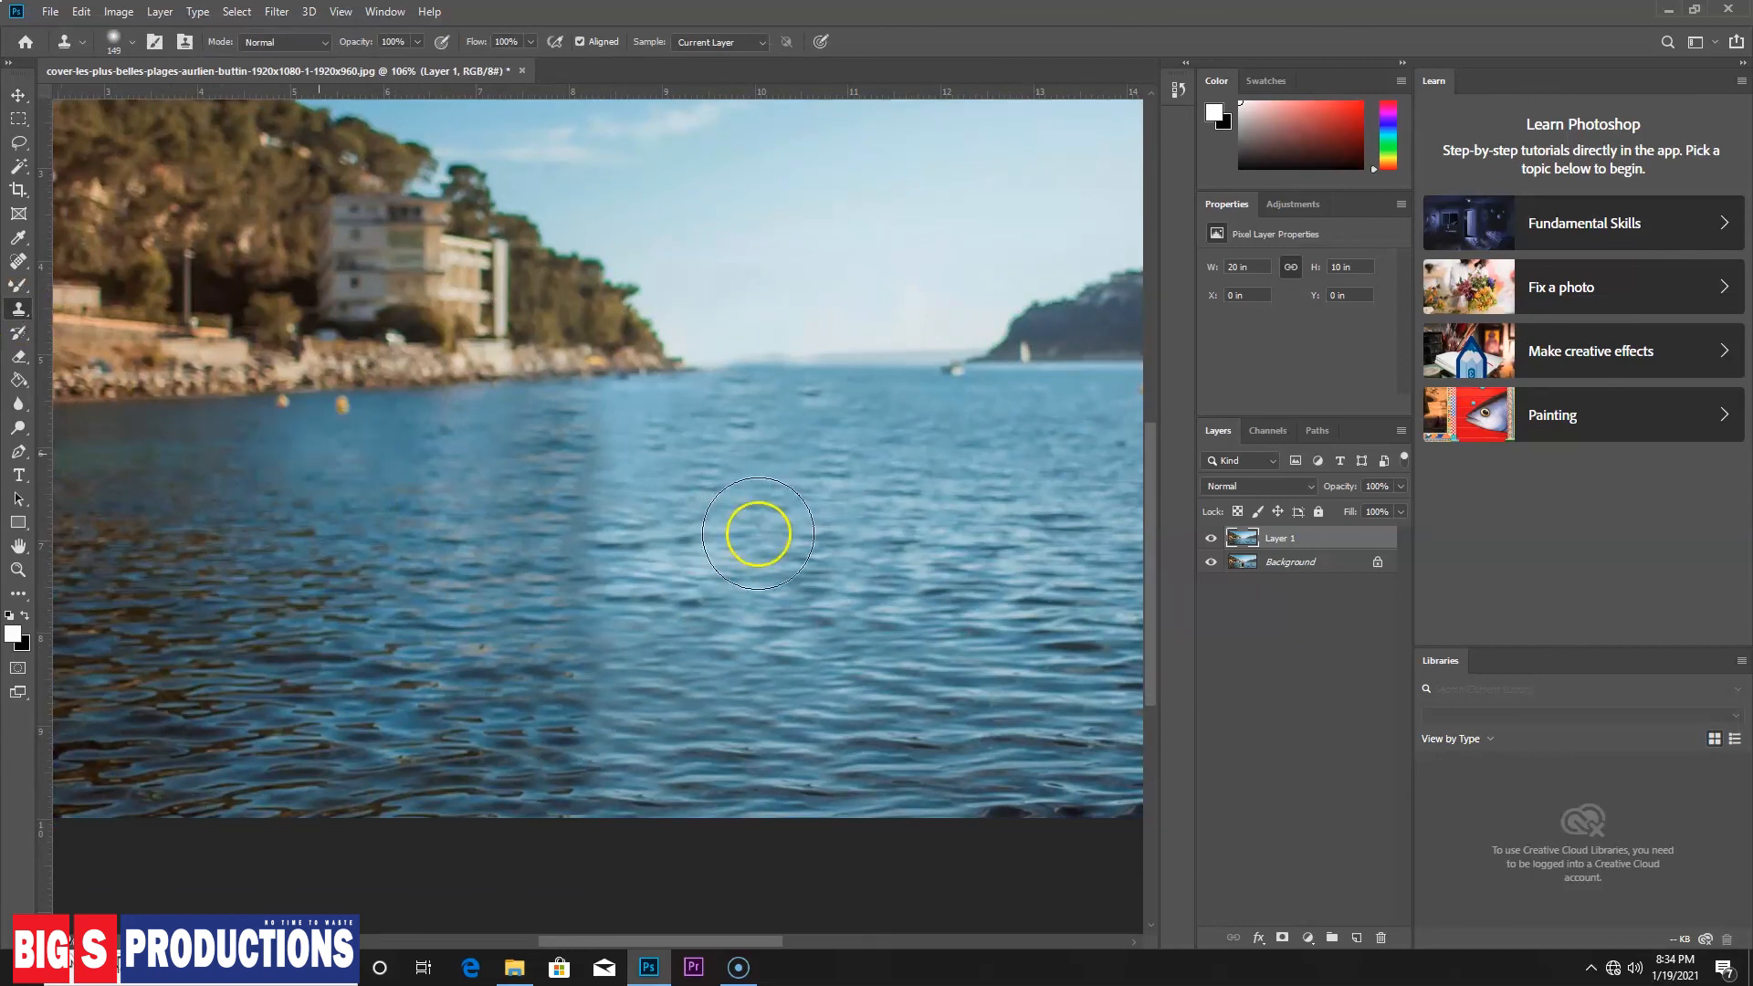
right_click(835, 541)
click(993, 582)
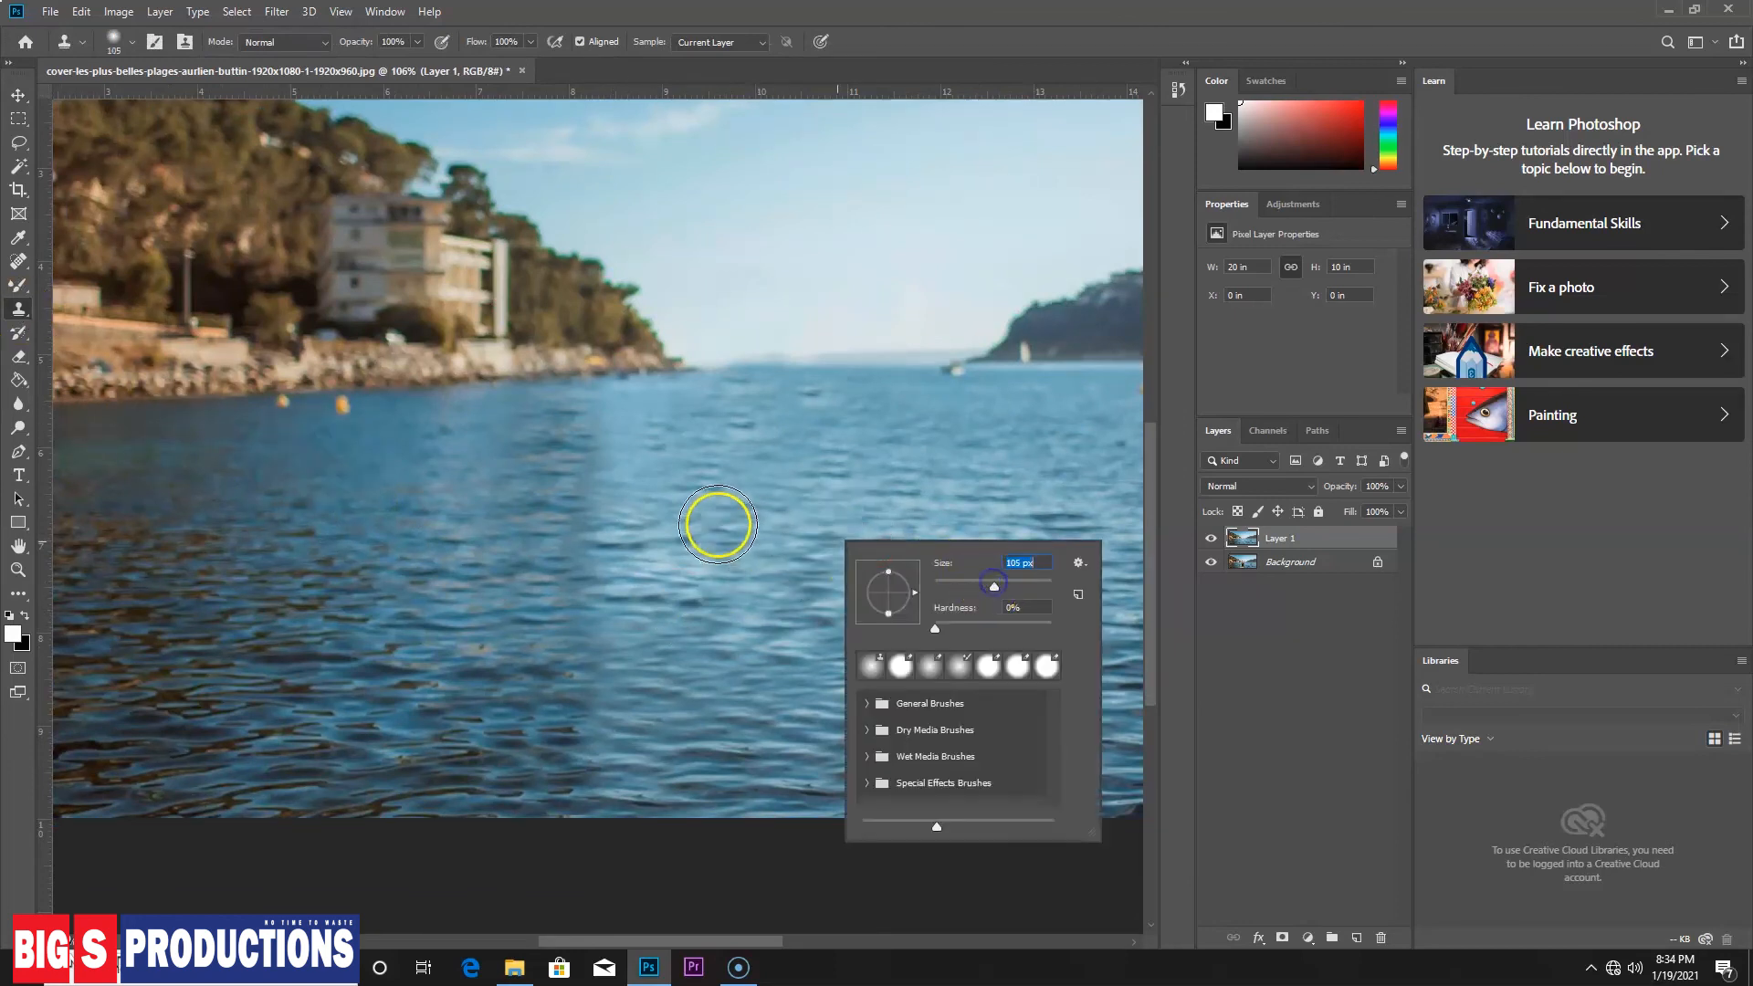
click(694, 538)
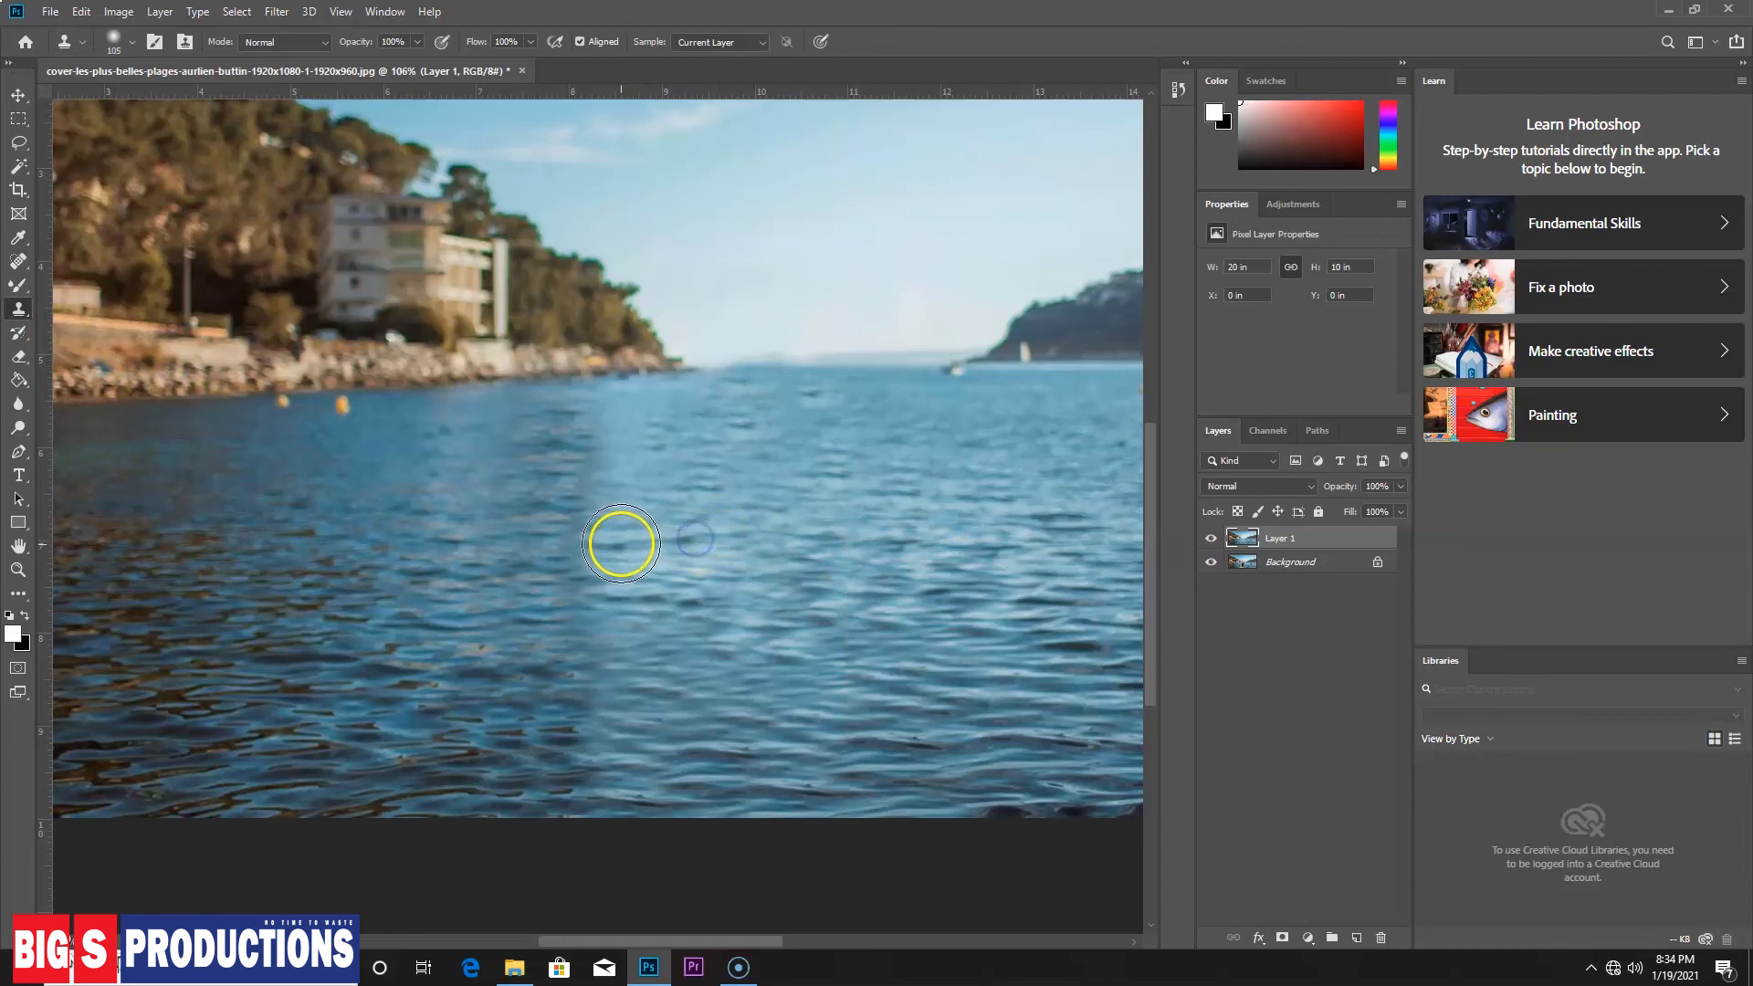
click(551, 447)
click(642, 466)
Sample fresh water to the right of the seam and clone it over the seam's upper and middle parts
alt+click(790, 467)
click(556, 430)
click(611, 426)
alt+click(774, 565)
click(627, 568)
scroll(831, 601, down, 4)
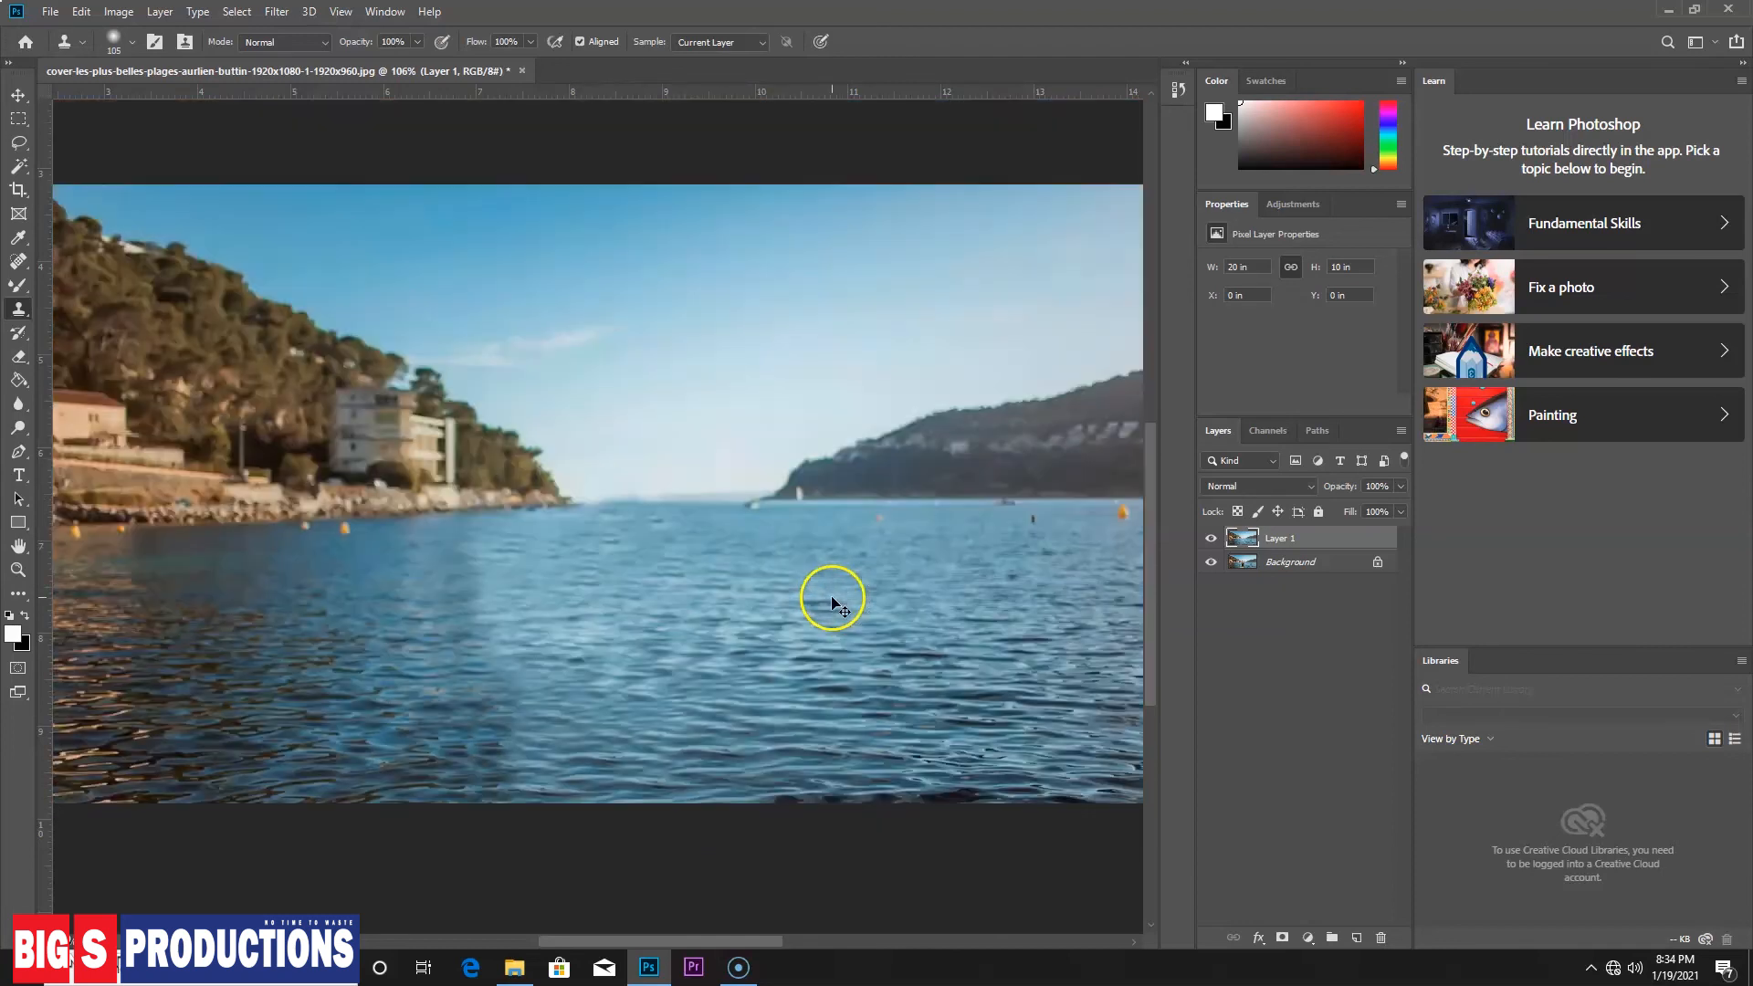
Compare the retouched water with the original photo by toggling Layer 1's visibility off and on twice
key(v)
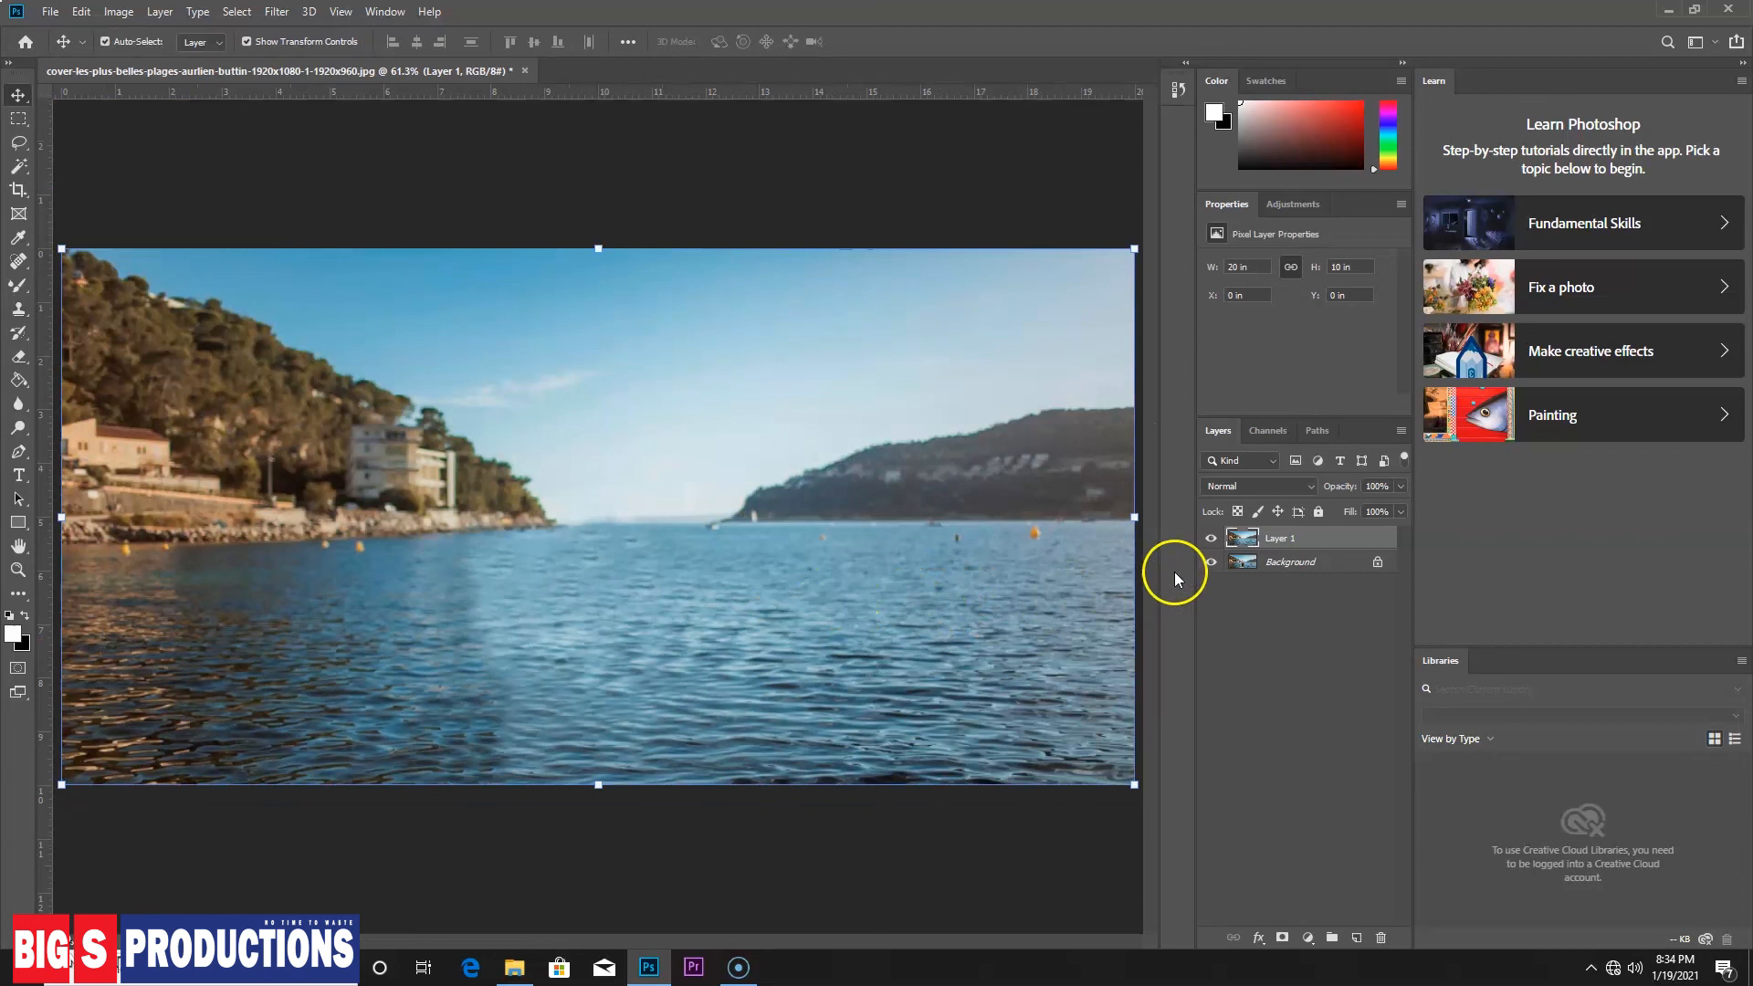
click(1211, 538)
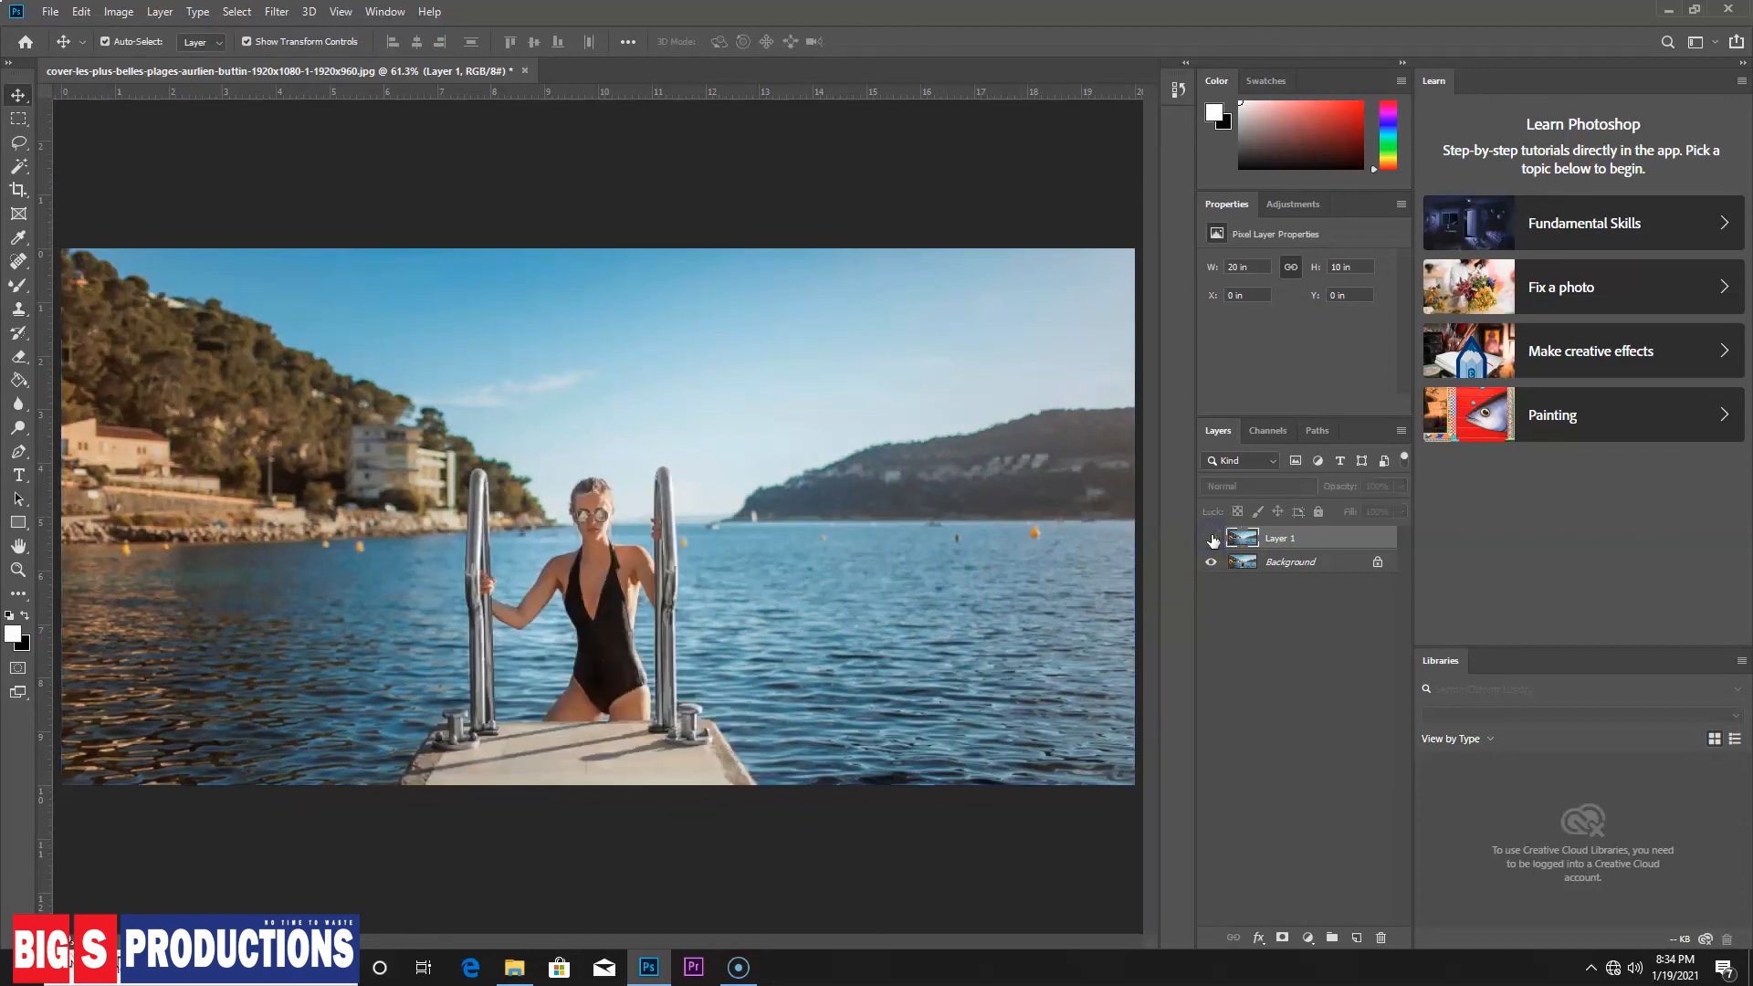
click(1212, 538)
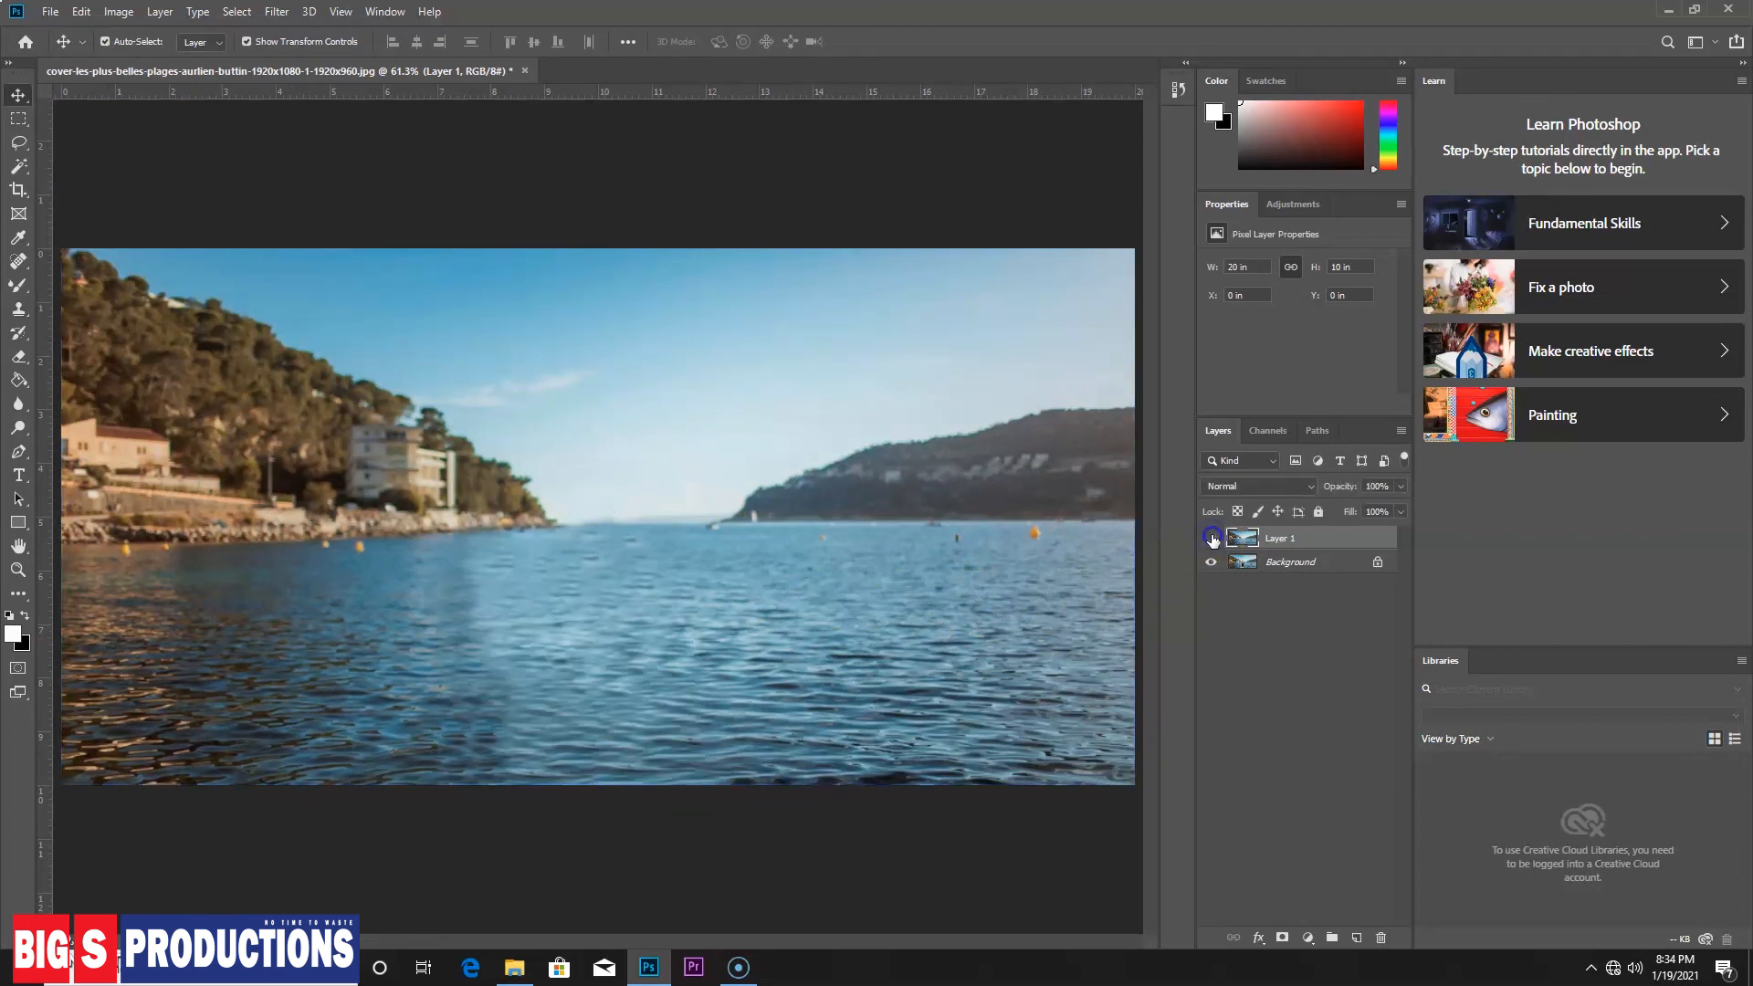
click(1211, 537)
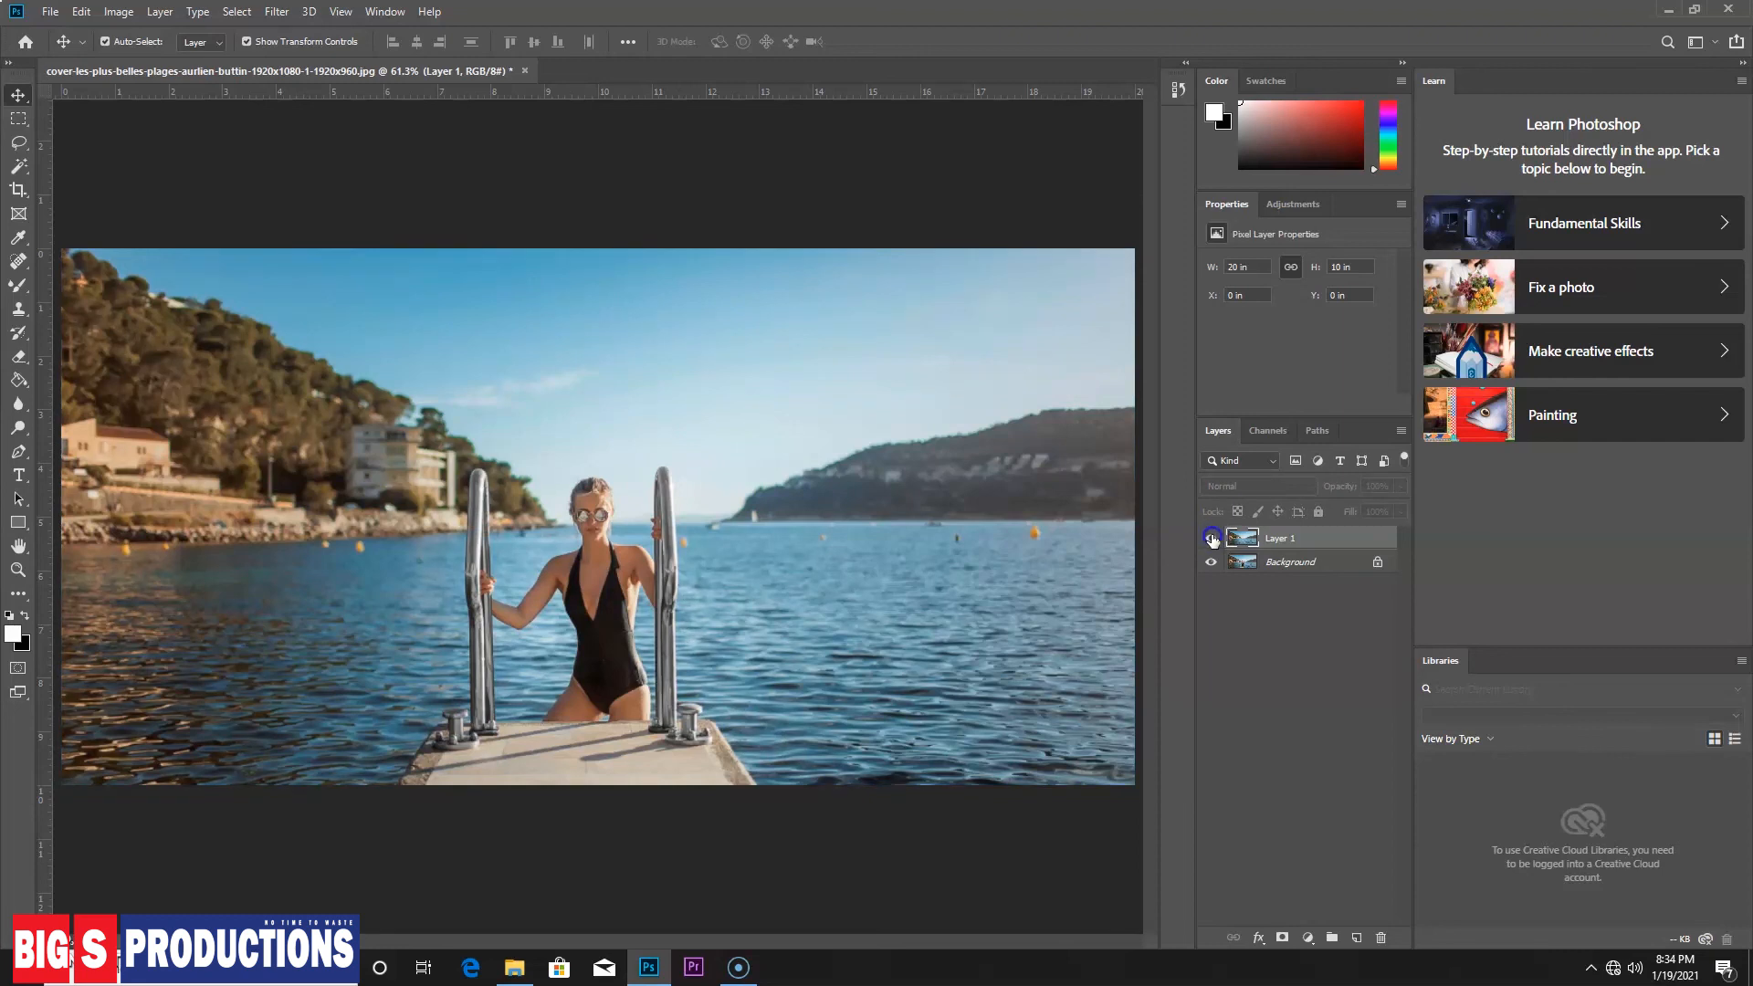
click(1212, 537)
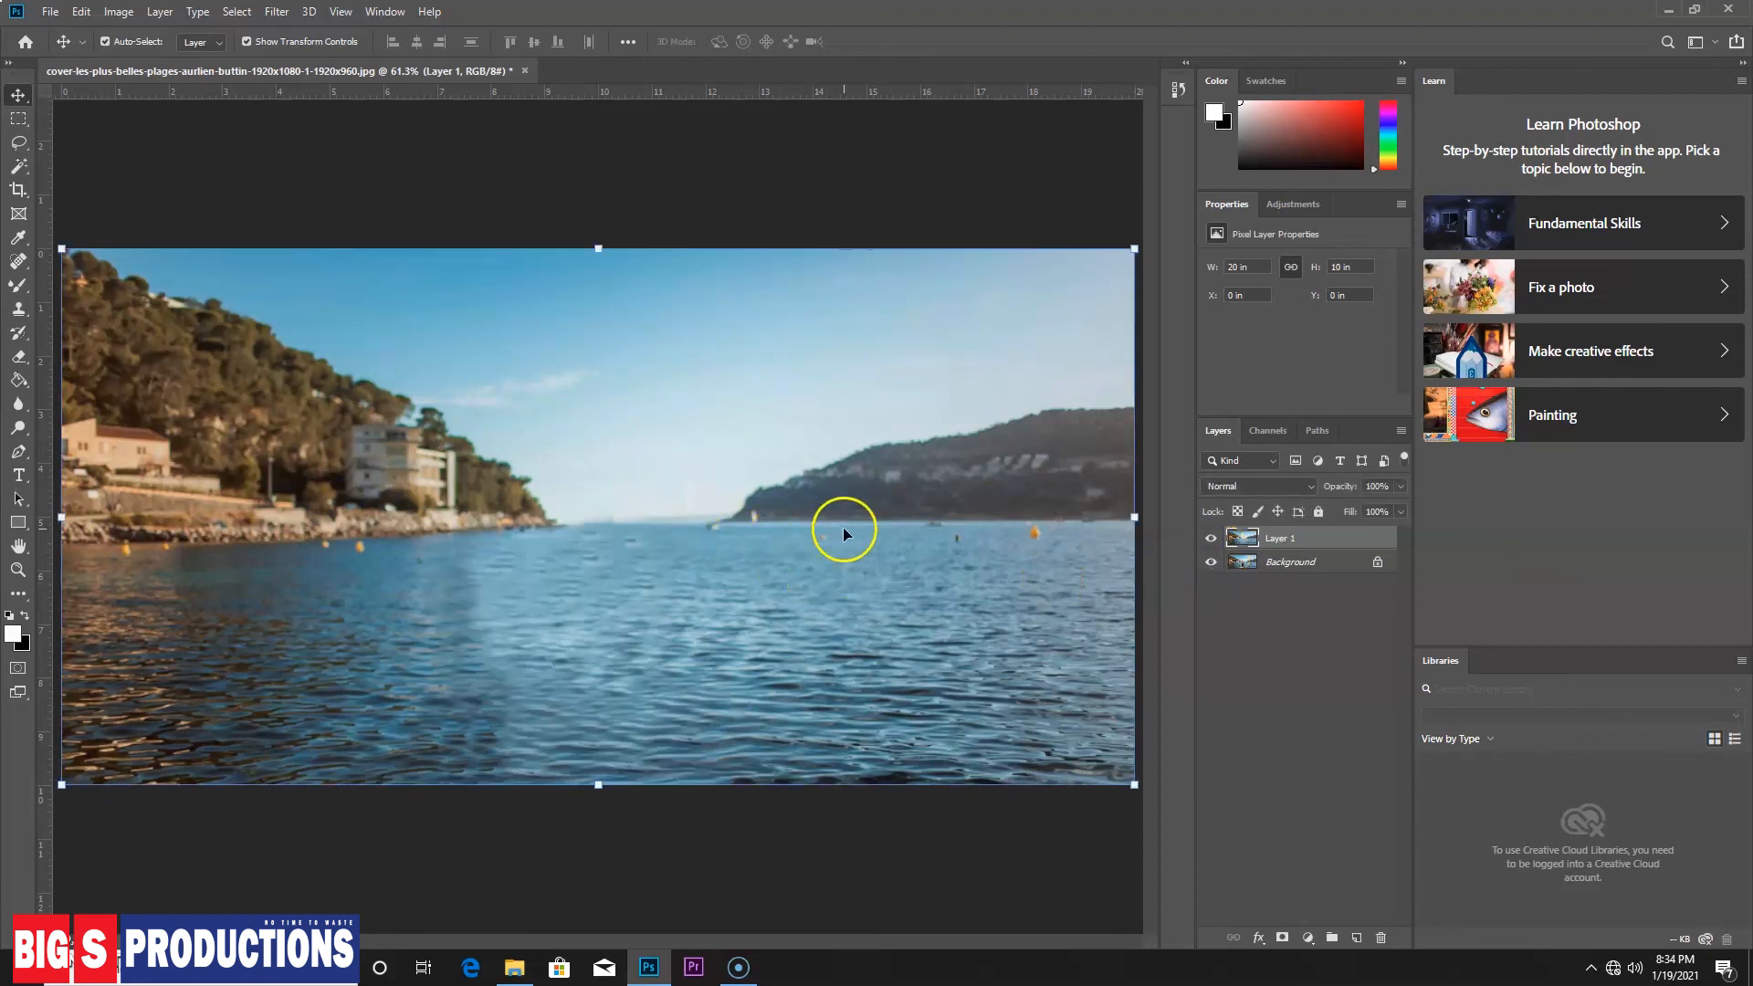
Set the Clone Stamp brush to 51 px and clone the orange buoy from the photo's right side onto the water near the center
key(s)
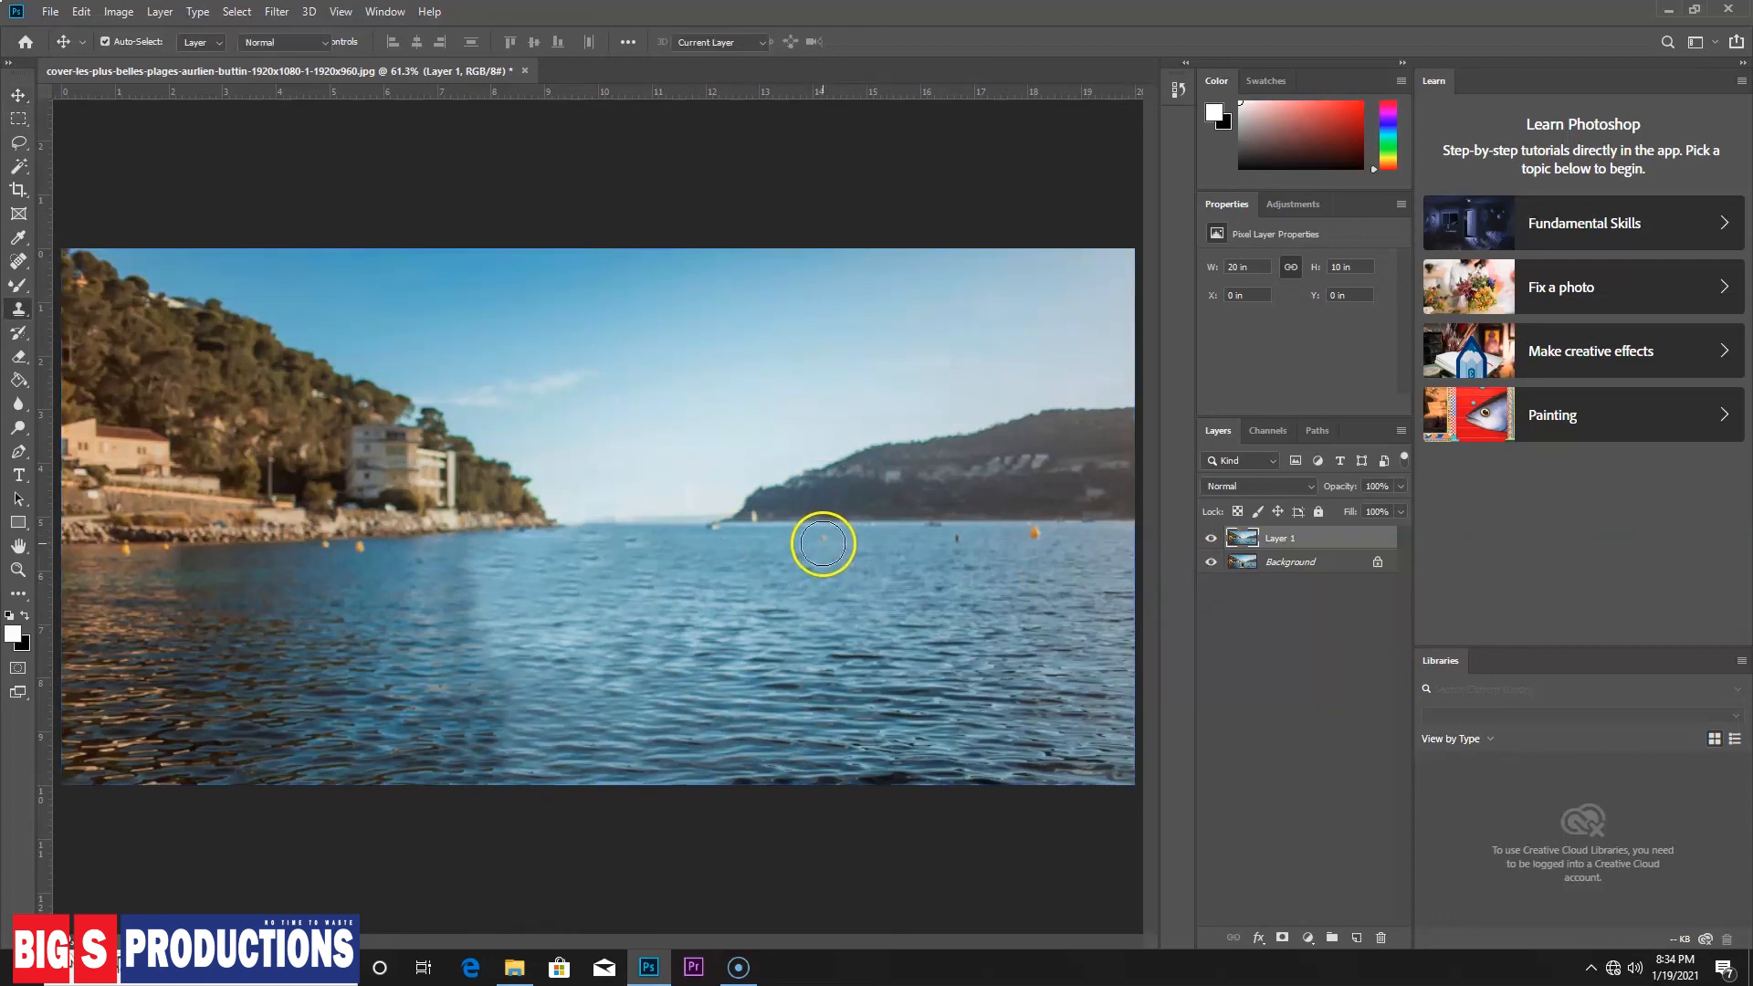
right_click(869, 599)
click(997, 641)
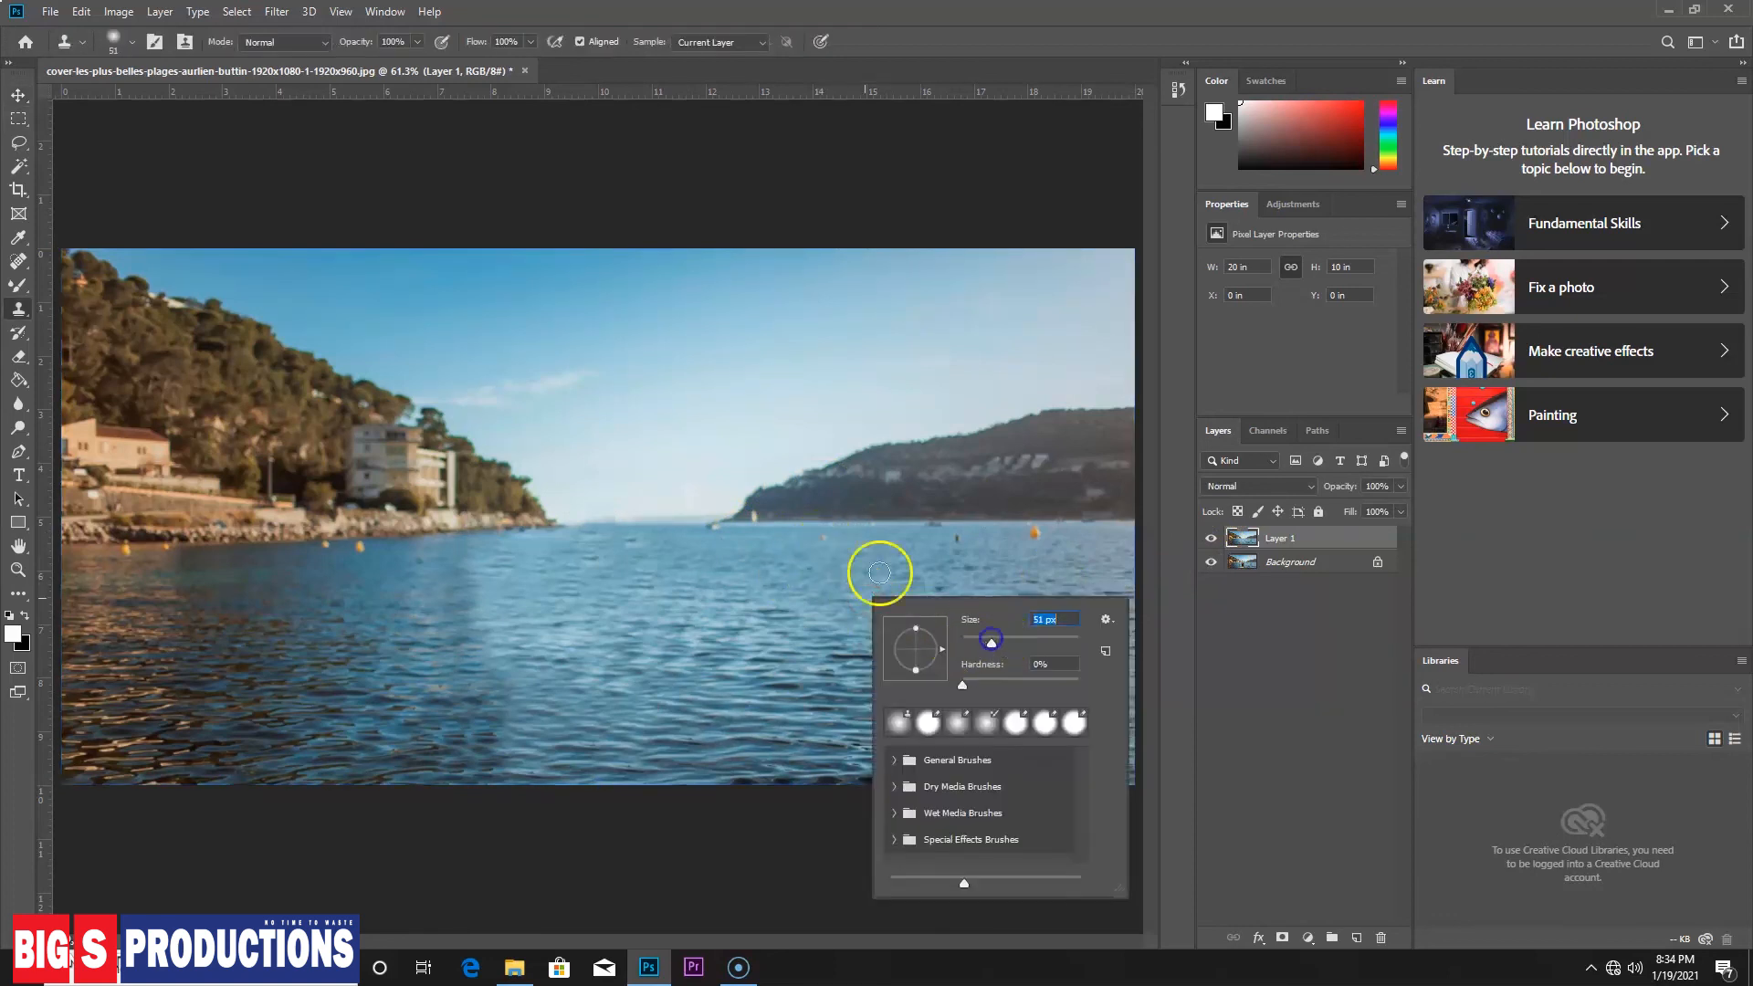
alt+click(823, 536)
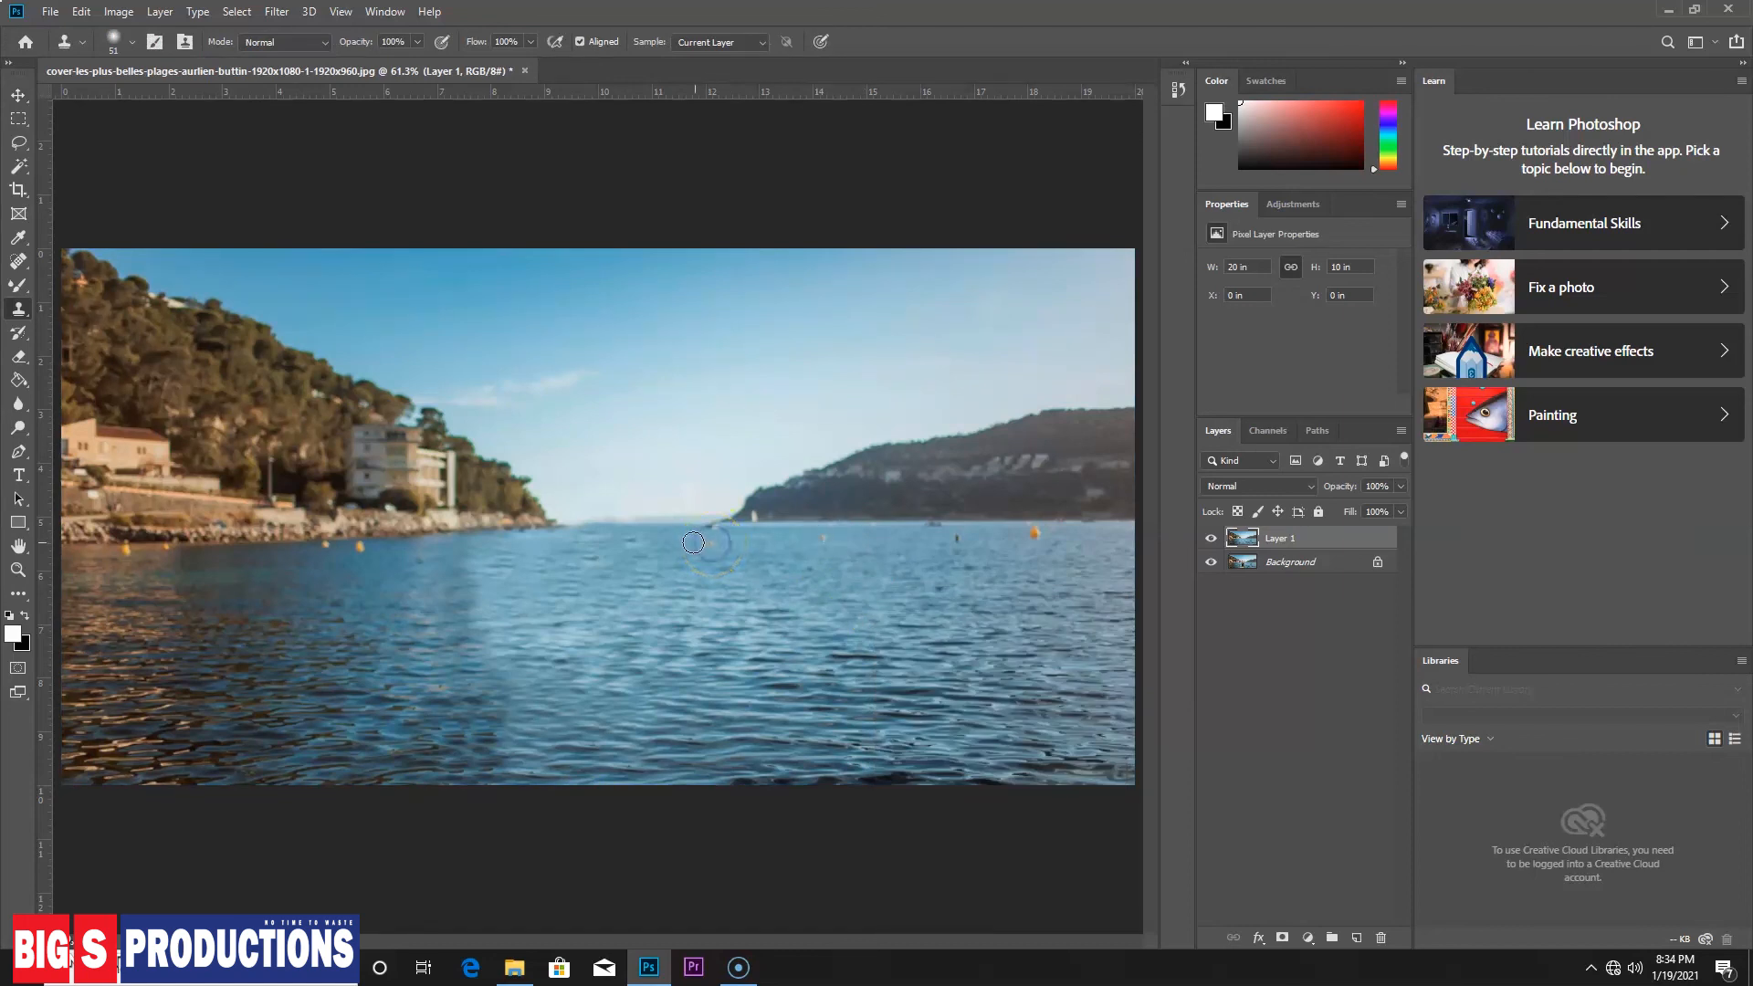
drag(1014, 594, 1033, 534)
click(605, 542)
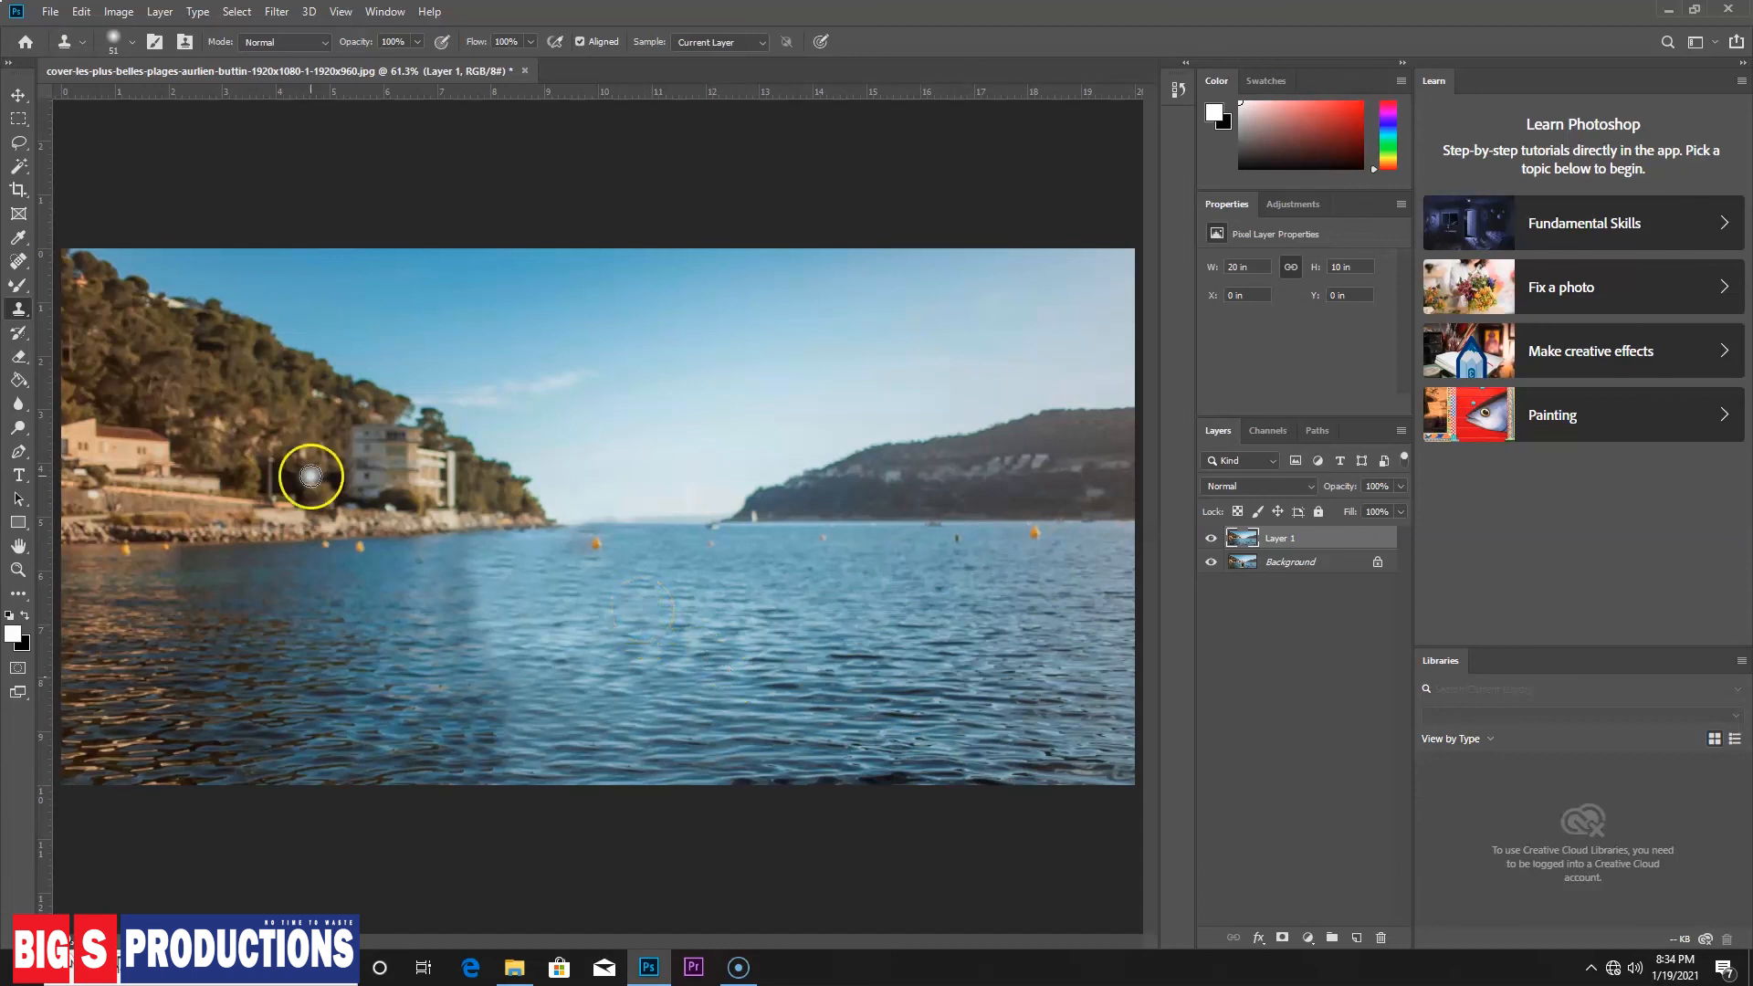
click(17, 95)
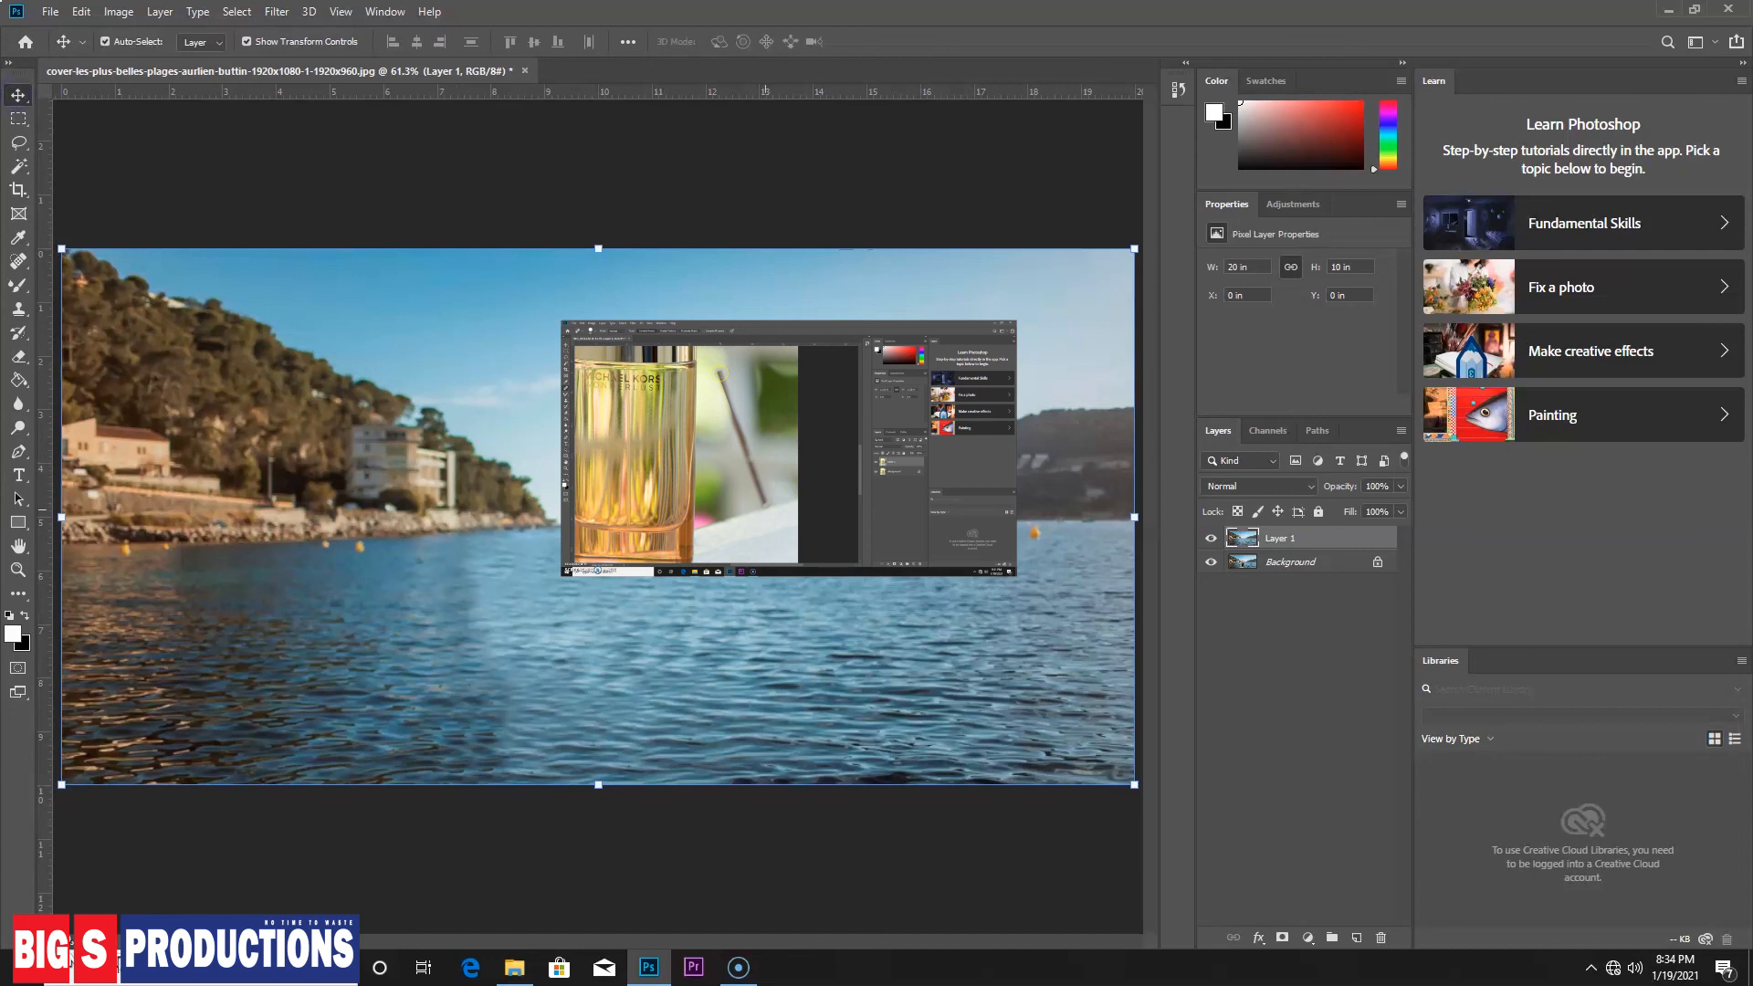